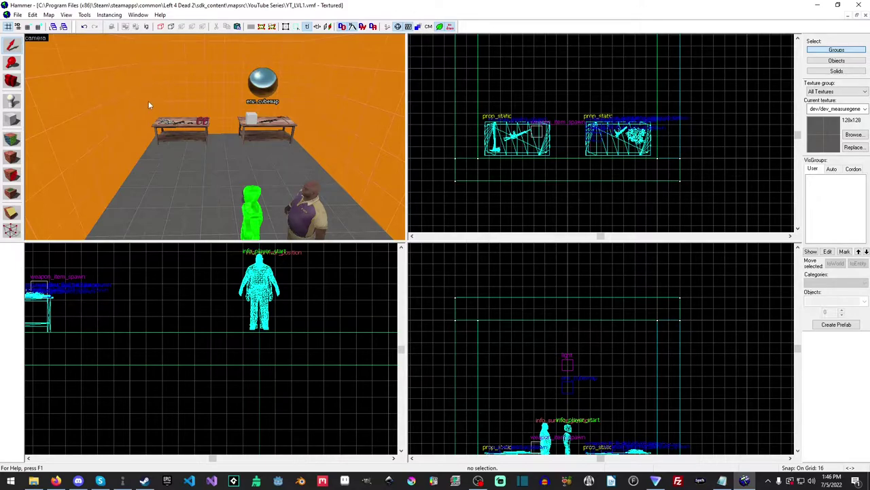
Step: Examine the orange test room's walls, ceiling and floor from inside and outside
key(z)
key(w)
key(s)
key(z)
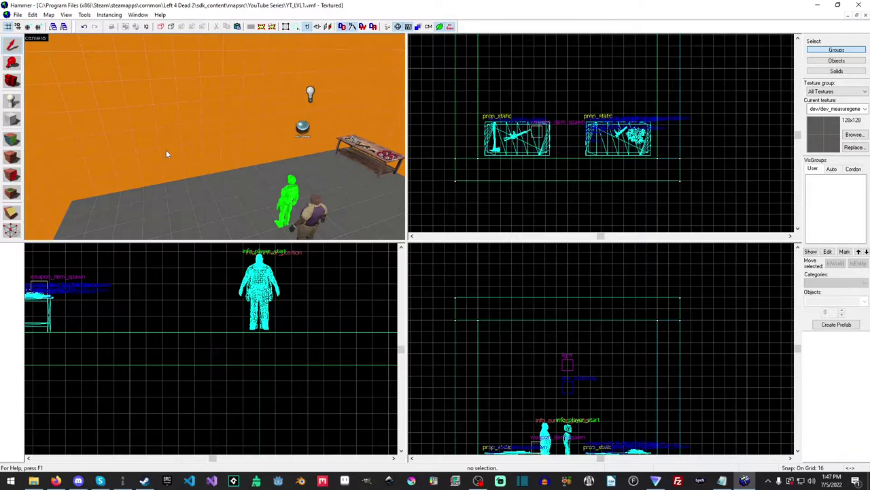
key(z)
key(s)
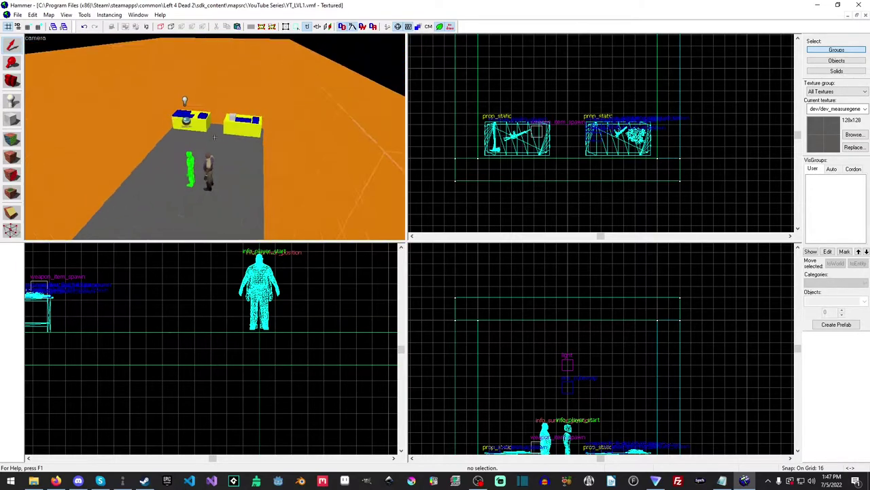
key(a)
key(z)
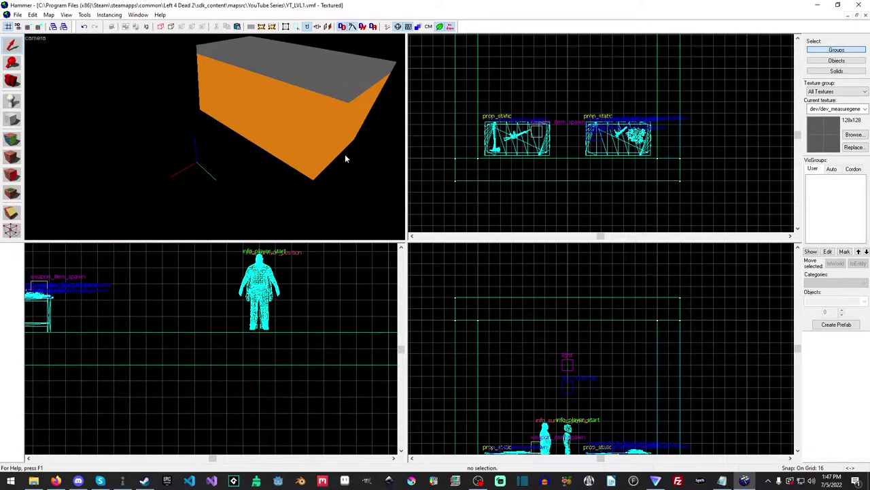
key(z)
key(z)
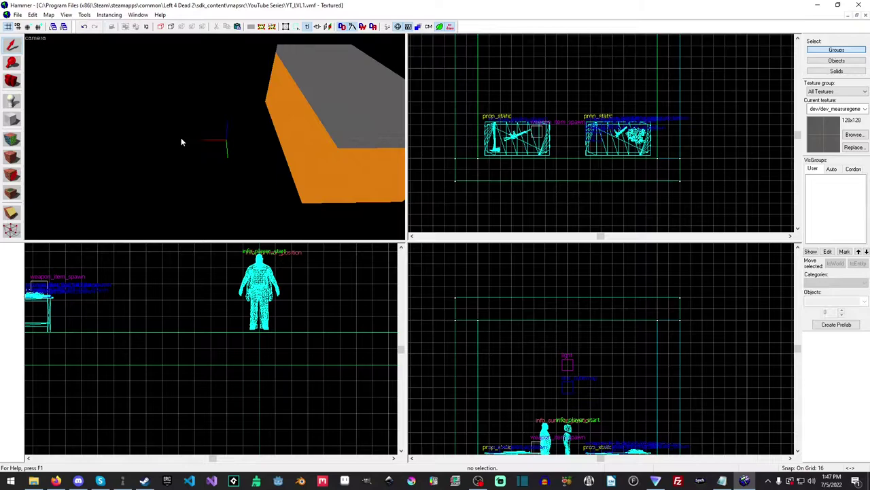
key(z)
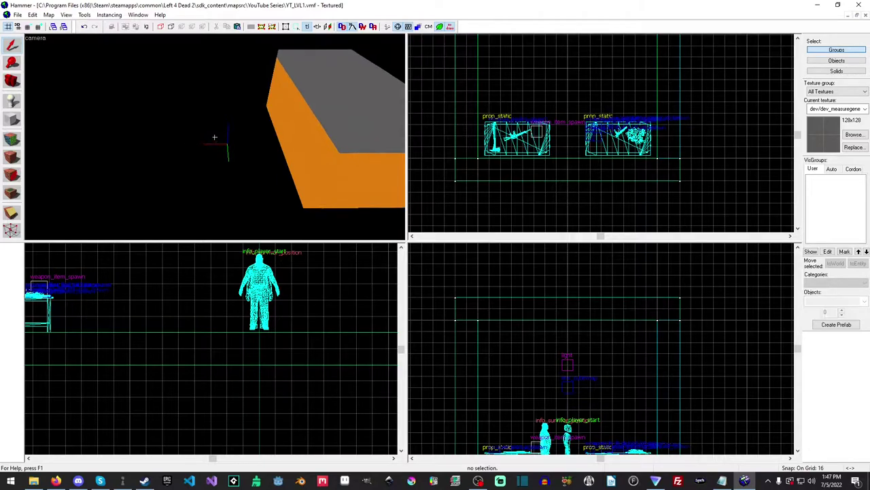
key(z)
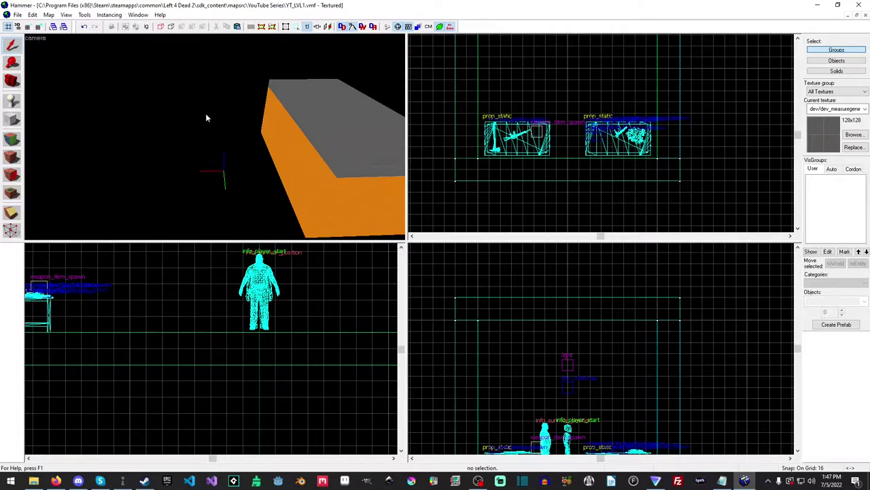
key(z)
key(w)
key(d)
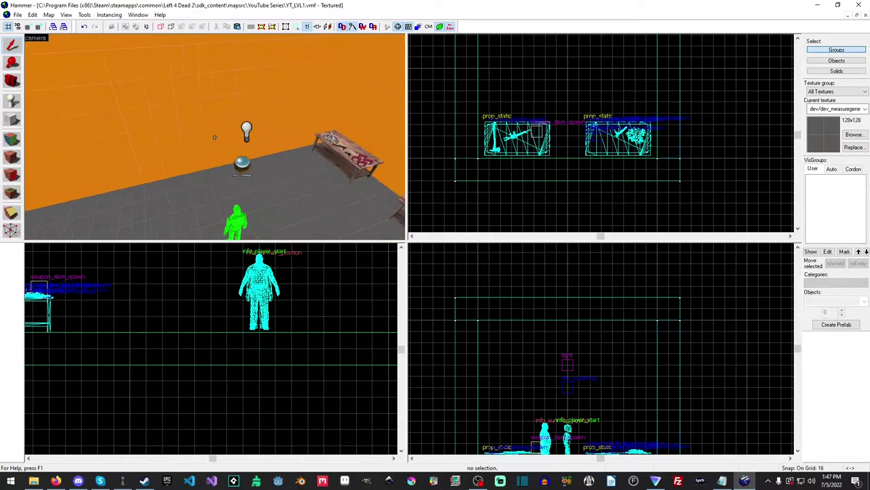
key(a)
key(z)
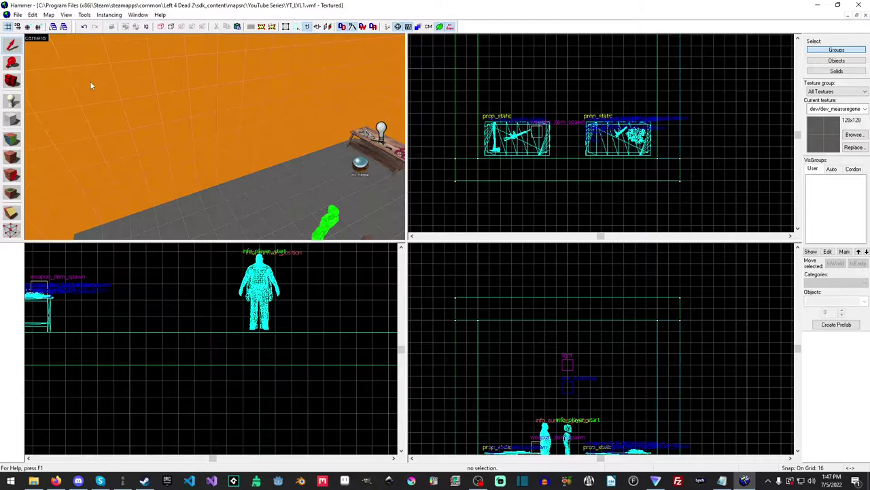
Step: Increase the grid spacing to 32 units and return it to 16
key(bracketright)
key(bracketleft)
key(bracketright)
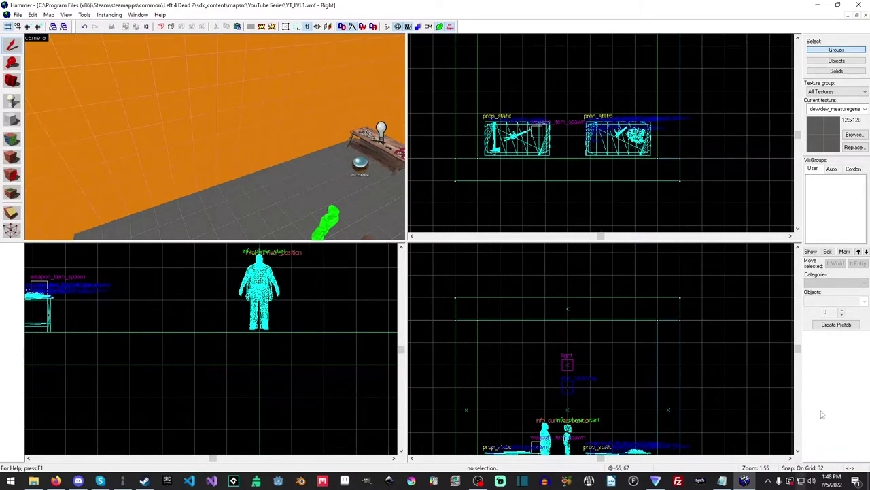
key(bracketleft)
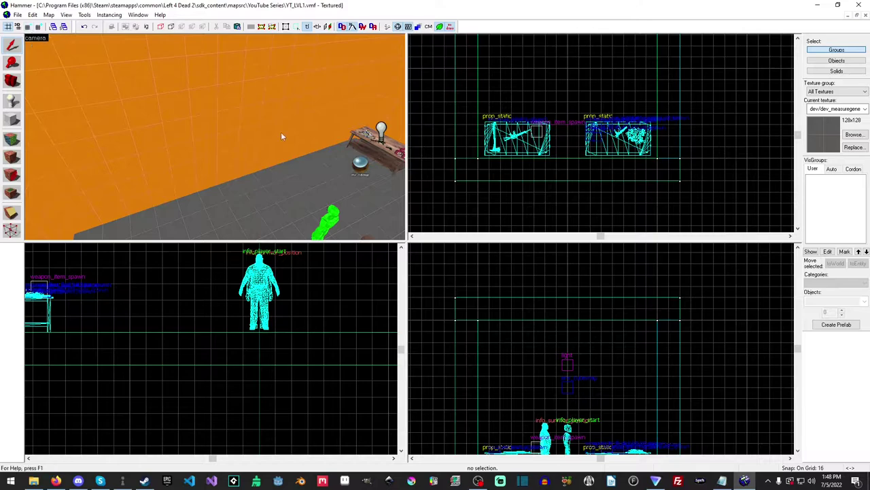
Step: Thin the long side wall to 16 units and narrow the adjoining end wall to 288 units from both sides
click(155, 96)
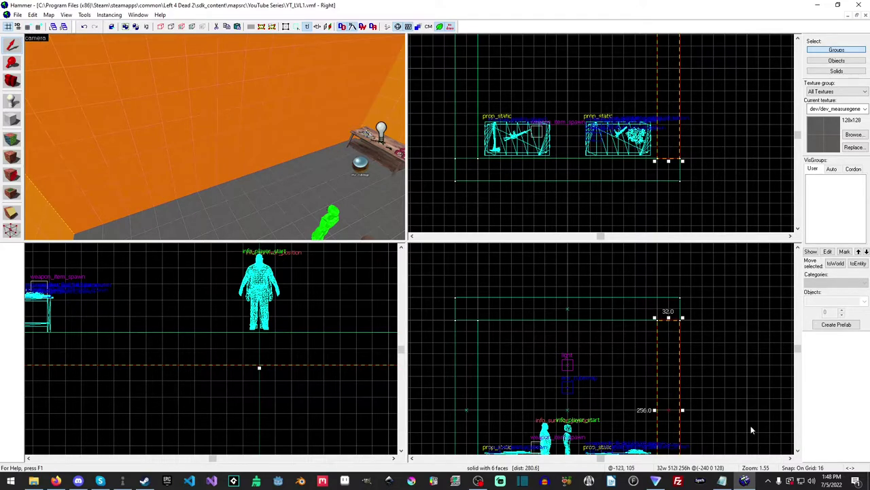
drag(682, 411, 673, 409)
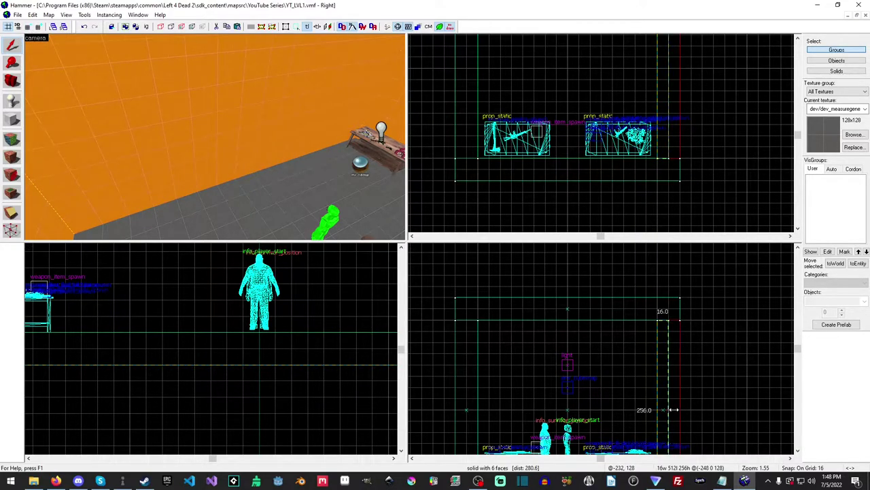
key(ctrl+z)
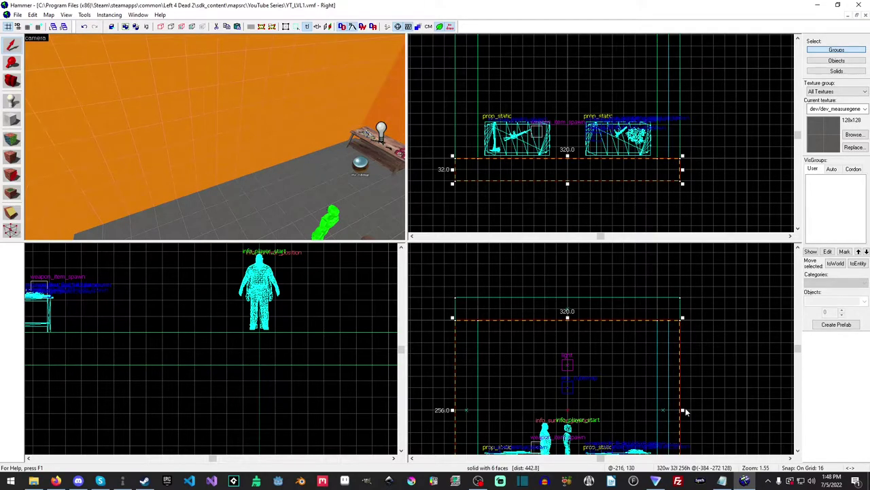
drag(682, 410, 670, 409)
drag(455, 410, 464, 409)
Step: Select the room's ceiling from outside and reduce its thickness to 16 units by lowering its upper face
key(z)
key(s)
key(z)
click(215, 137)
drag(568, 295, 568, 313)
Step: Select the room's floor from below and reduce its thickness to 16 units by raising its underside
key(z)
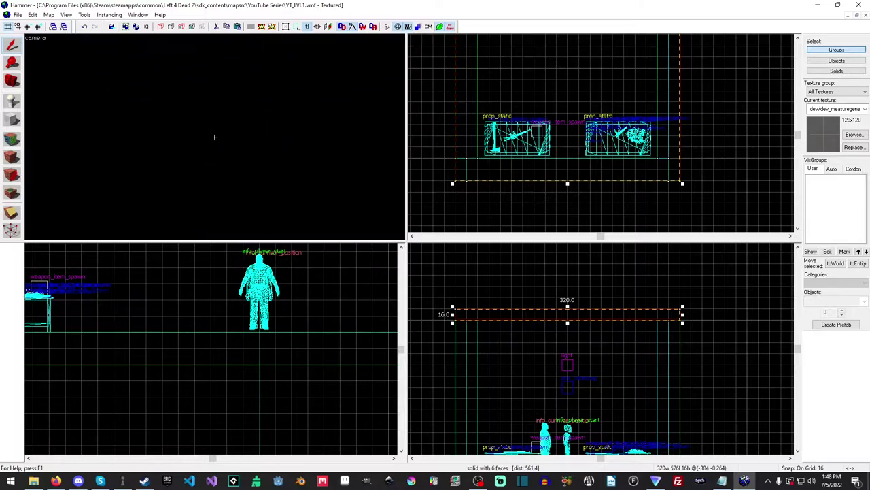
key(s)
key(z)
click(219, 163)
middle_drag(568, 369, 562, 242)
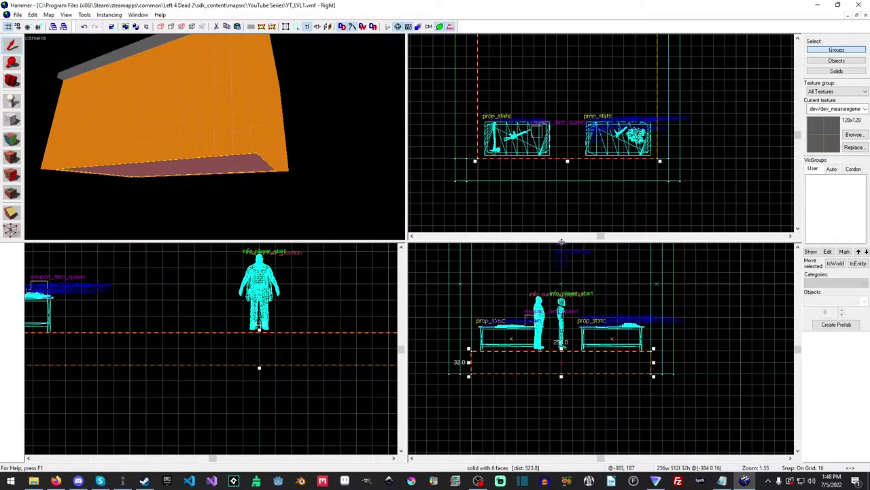
scroll(562, 246, down, 2)
drag(562, 331, 560, 319)
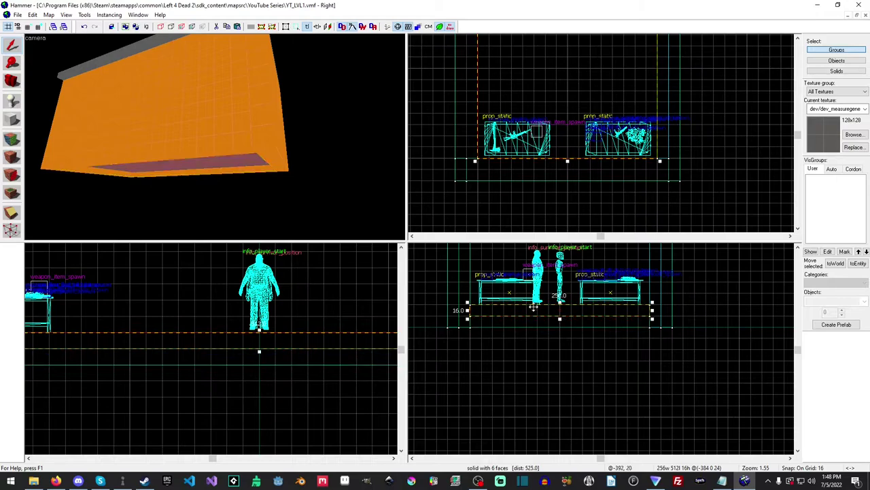
Step: Resize the end wall opposite the prop tables to 240 units high and 288 units wide, raising its lower edge
click(279, 142)
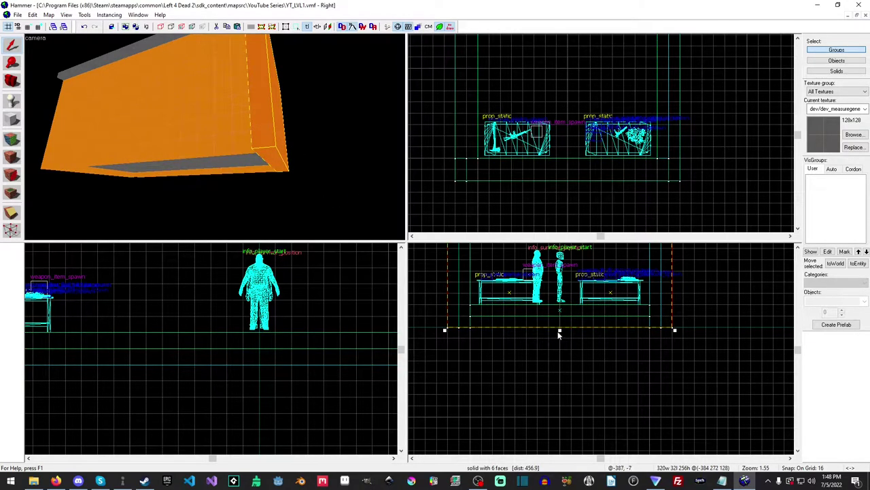
drag(559, 332, 562, 320)
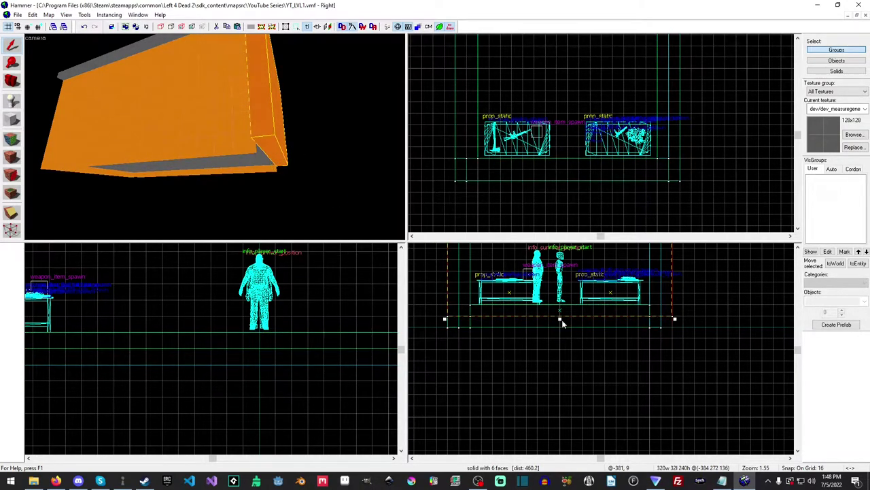
key(z)
key(w)
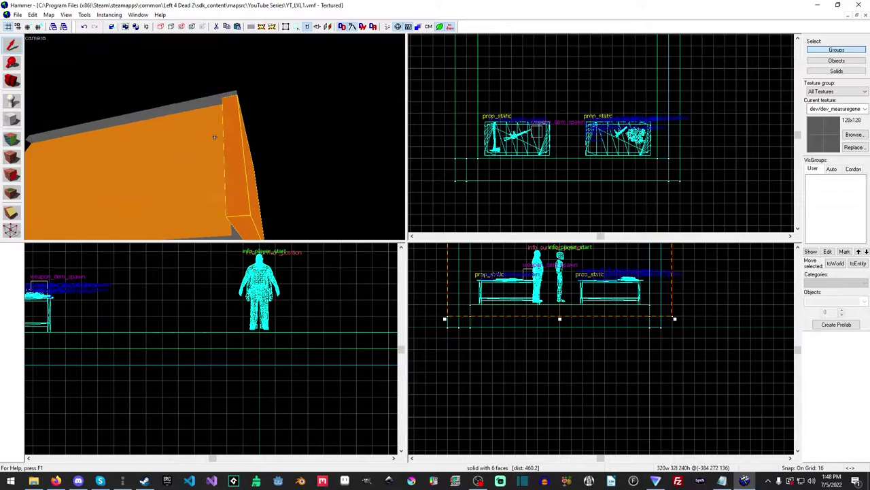
key(s)
key(z)
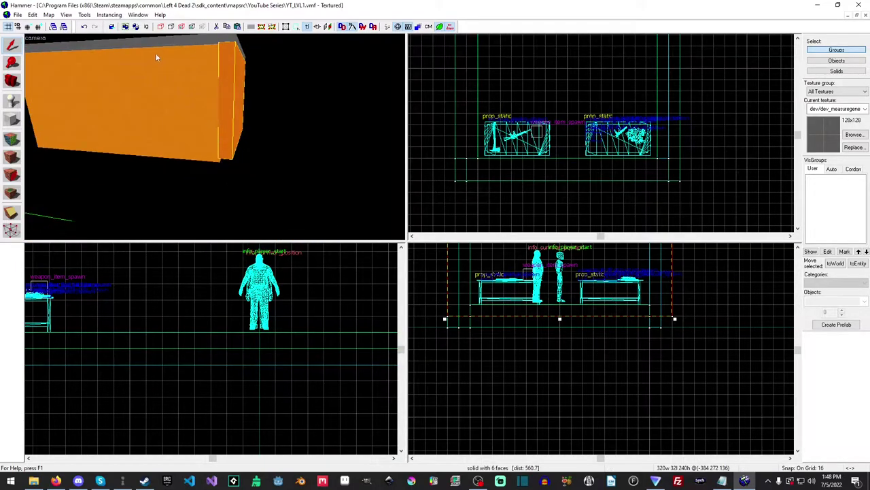
middle_drag(705, 280, 695, 342)
drag(665, 295, 651, 295)
drag(436, 295, 447, 296)
Step: Shorten the 16-unit-thick side wall to 240 units high by raising its lower edge to the floor's underside
click(166, 146)
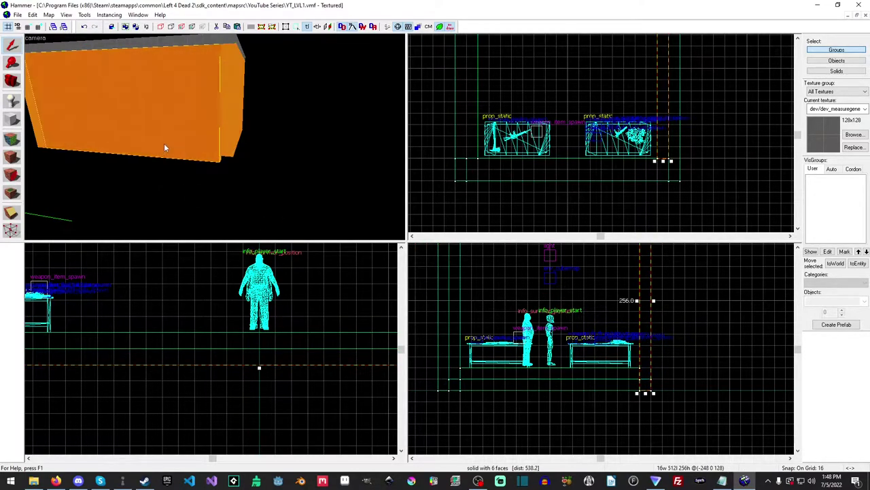
mouse_move(636, 358)
middle_down()
mouse_move(638, 413)
mouse_move(630, 370)
middle_up()
drag(638, 404, 638, 393)
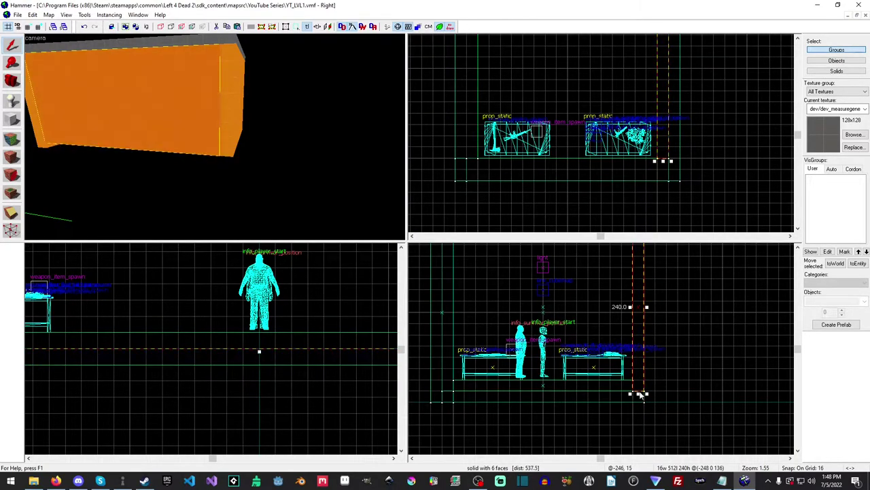
Step: Narrow the ceiling to 288 units by trimming 16 units from each side
click(227, 42)
middle_drag(649, 266, 653, 337)
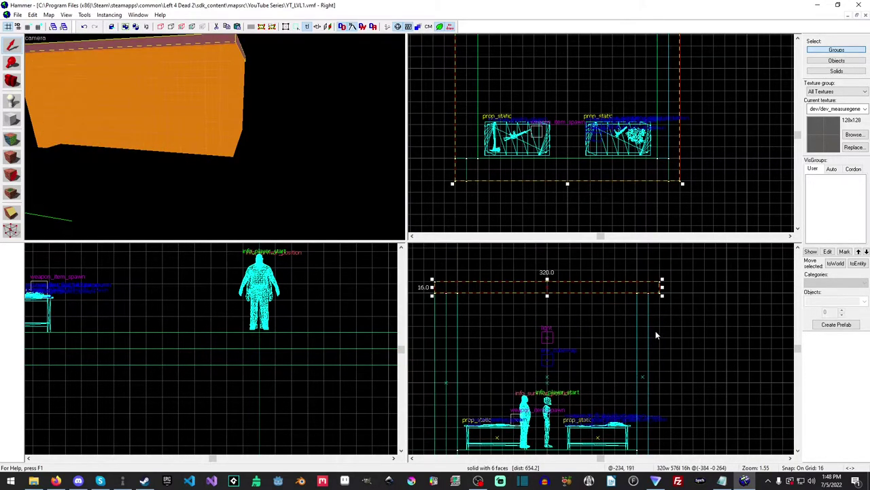
drag(662, 286, 647, 286)
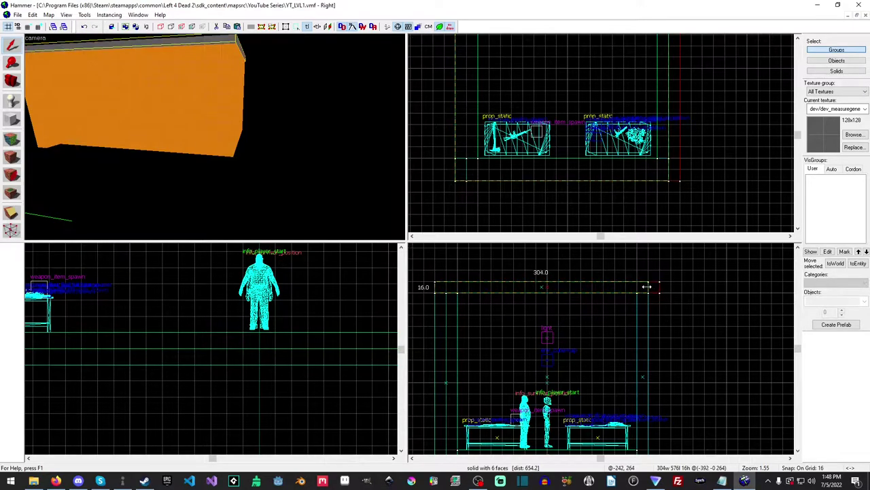
drag(430, 287, 443, 287)
Step: Resize the end wall behind the prop tables to 256 units wide and 240 units high
click(55, 129)
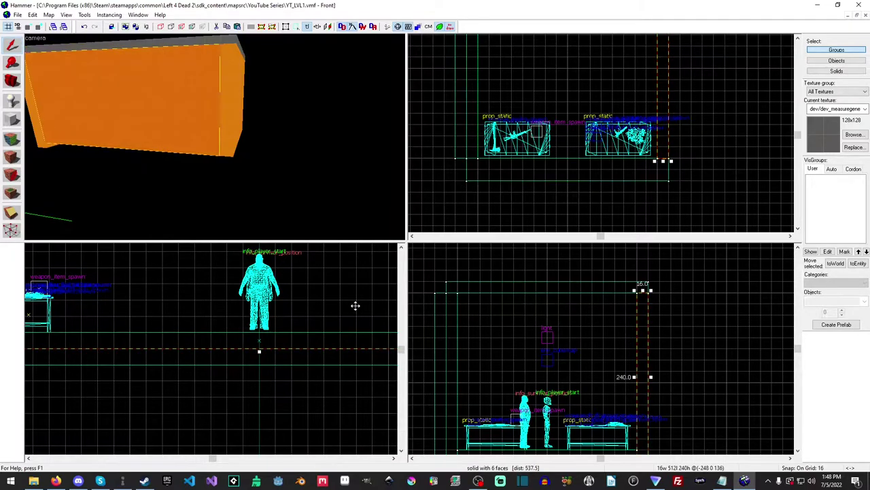
middle_drag(691, 383, 696, 317)
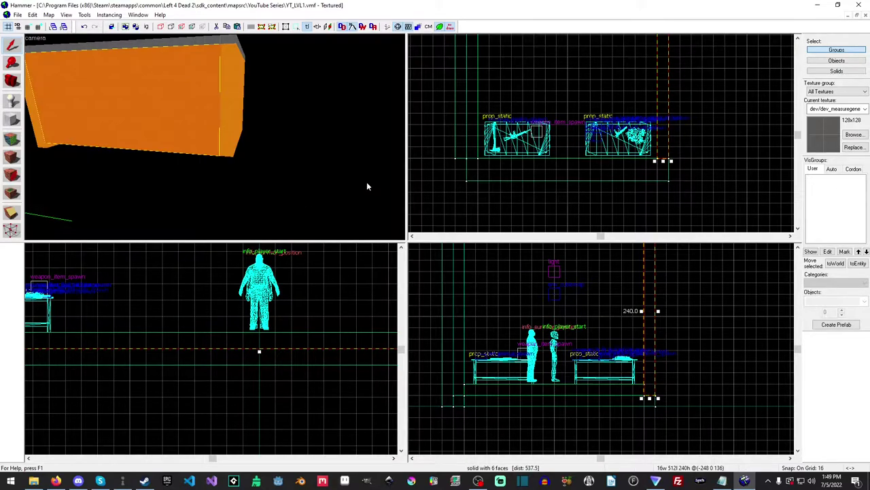
key(z)
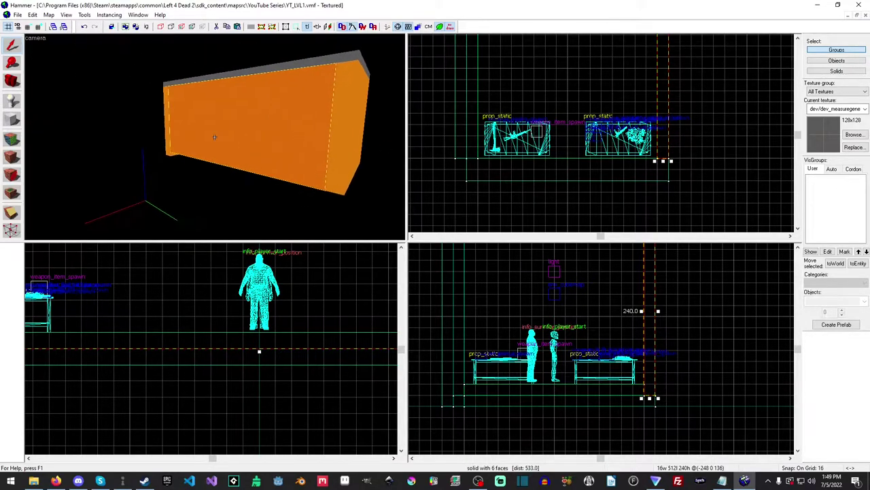
key(w)
key(s)
key(z)
click(214, 136)
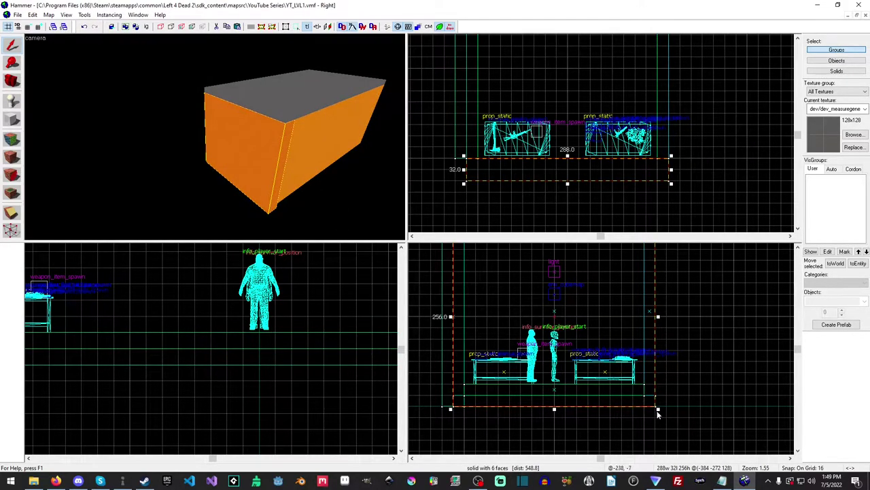
drag(659, 408, 647, 397)
drag(451, 311, 464, 310)
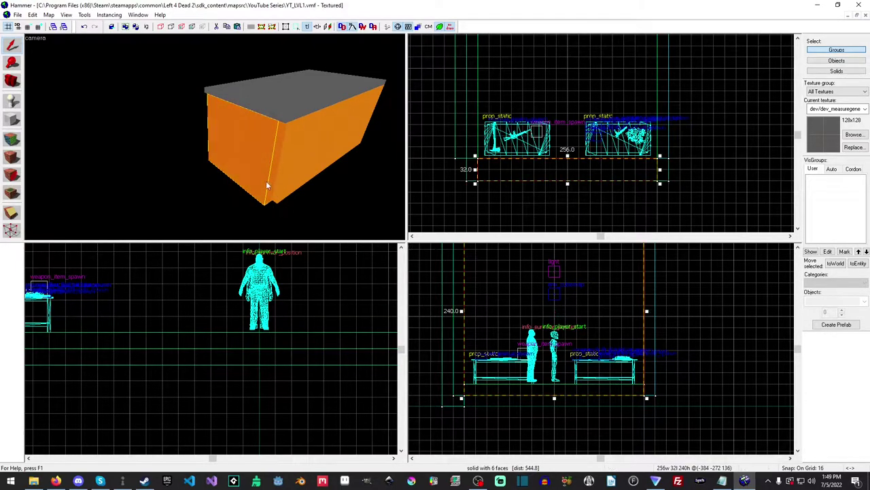
Step: Widen the end wall behind the prop tables by one 16-unit grid step on the side facing the thick side wall
key(z)
key(w)
key(s)
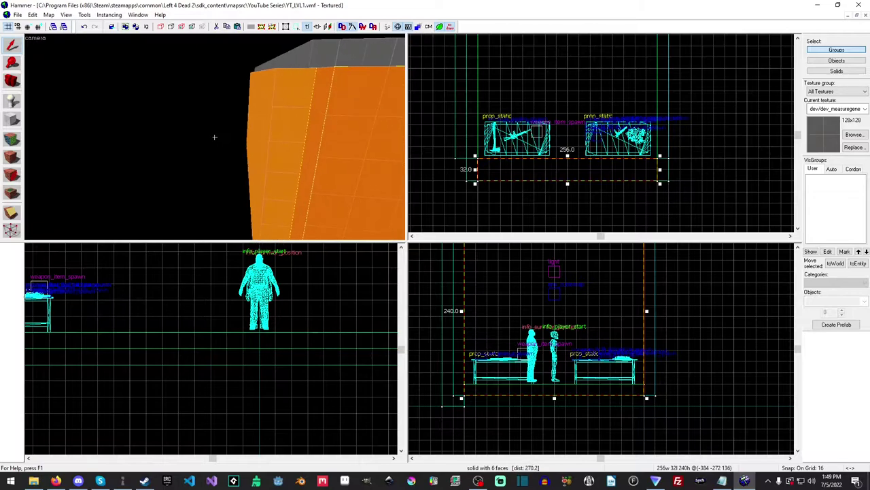
key(z)
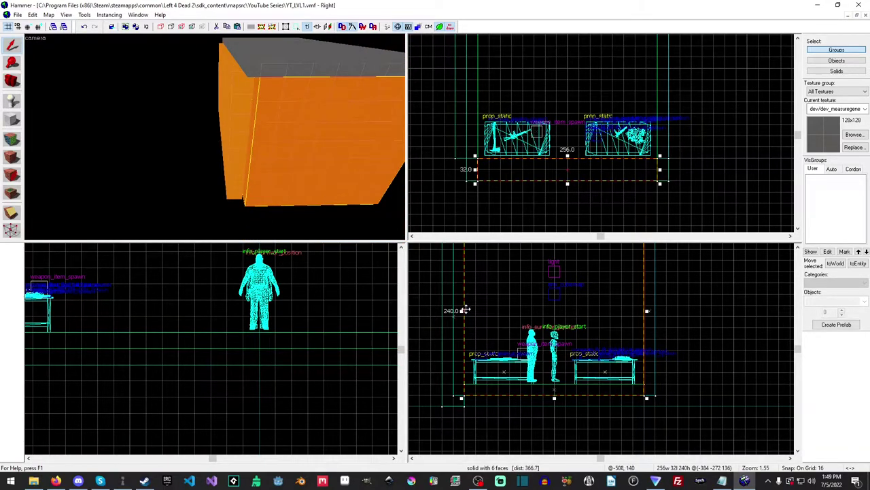
drag(463, 311, 452, 311)
Step: Thin the remaining 32-unit side wall to 16 units and raise its lower edge to the floor's underside
click(227, 143)
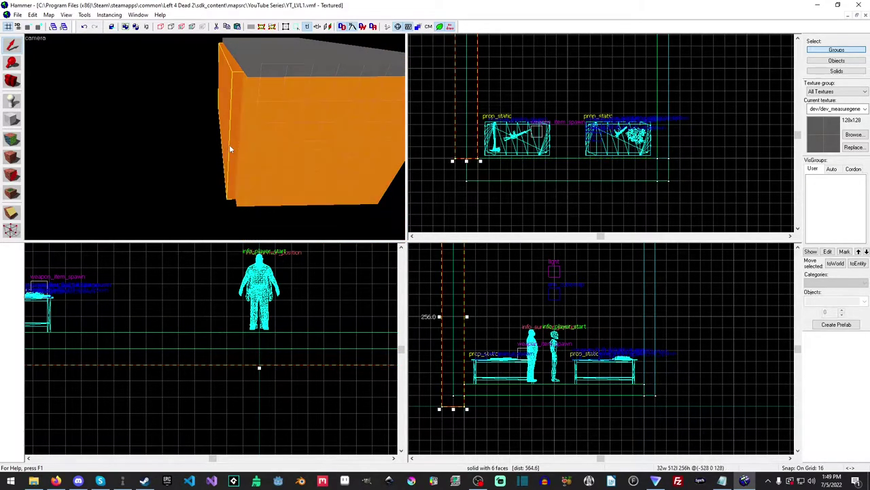
drag(440, 409, 450, 399)
click(178, 189)
Step: Select the ceiling and inspect the resized room from inside and outside
click(255, 57)
key(z)
key(z)
key(z)
key(Left)
key(w)
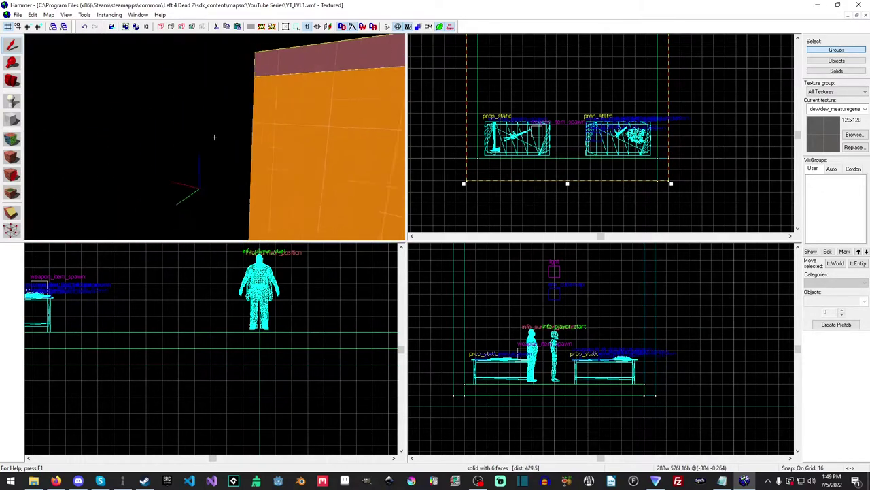
key(w)
key(s)
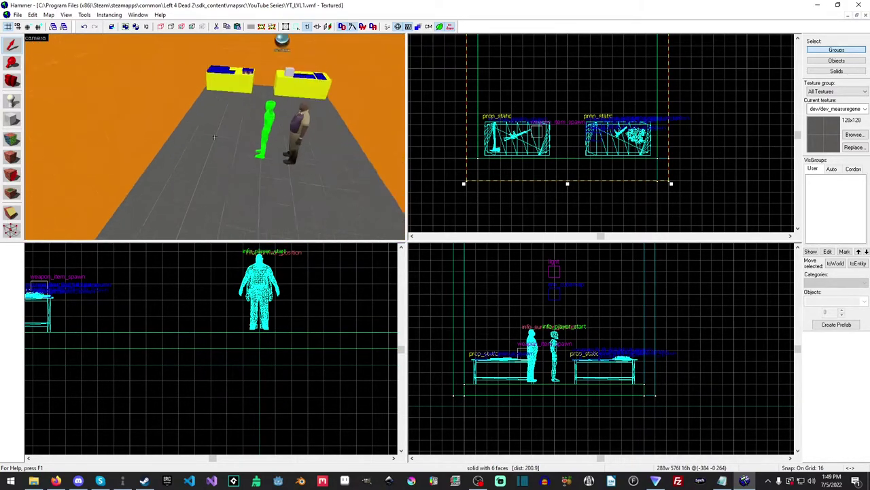
key(z)
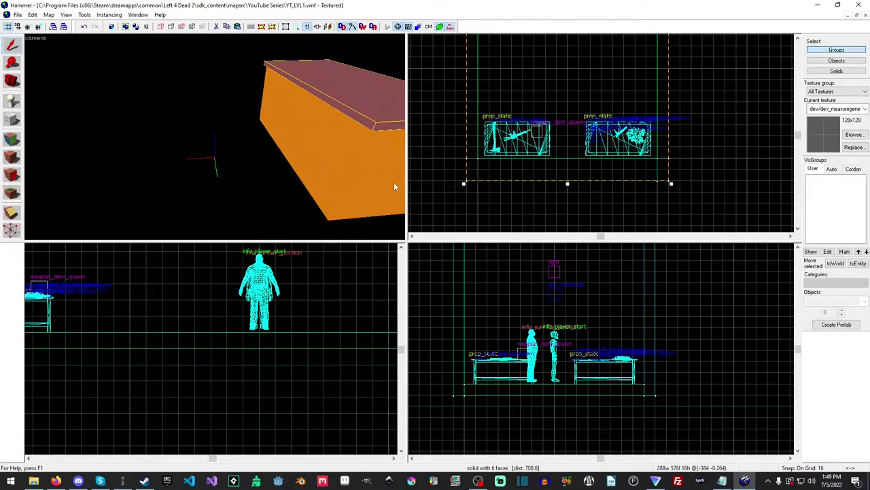
Step: Select the floor and the end wall behind the prop tables to check how their edges line up
key(z)
key(w)
key(w)
key(z)
click(284, 172)
key(z)
key(s)
key(s)
key(z)
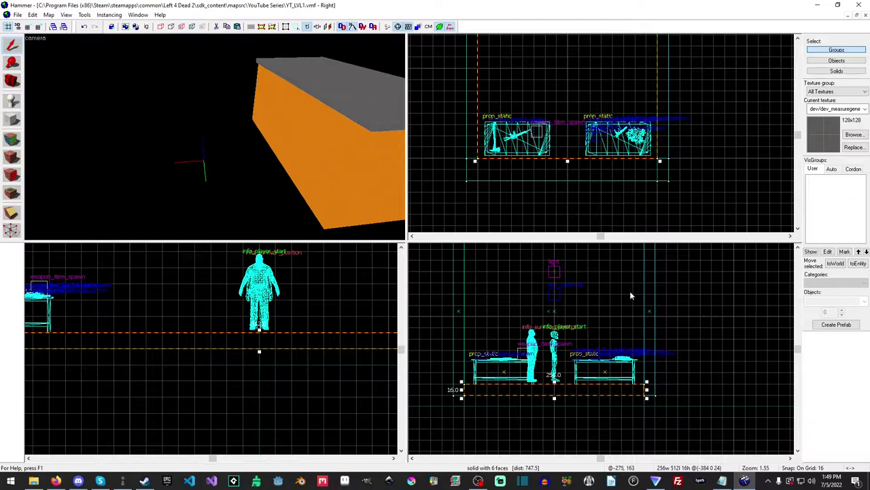
click(723, 223)
key(Escape)
click(561, 167)
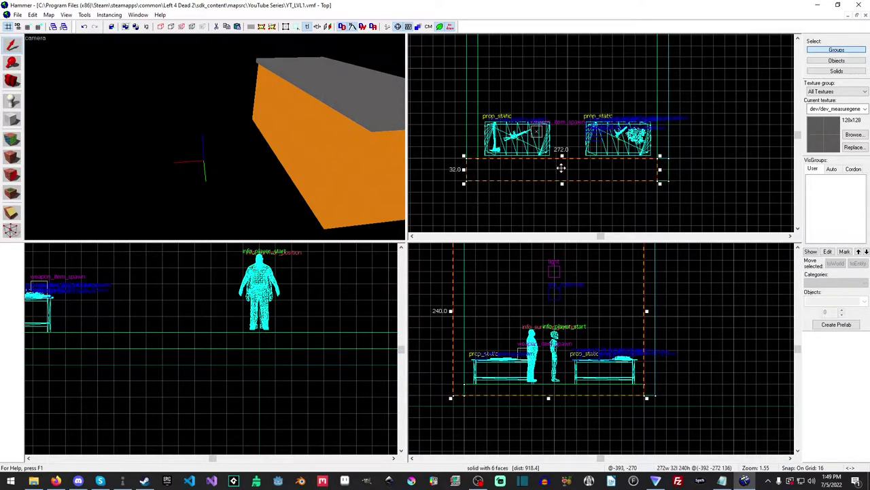
click(666, 166)
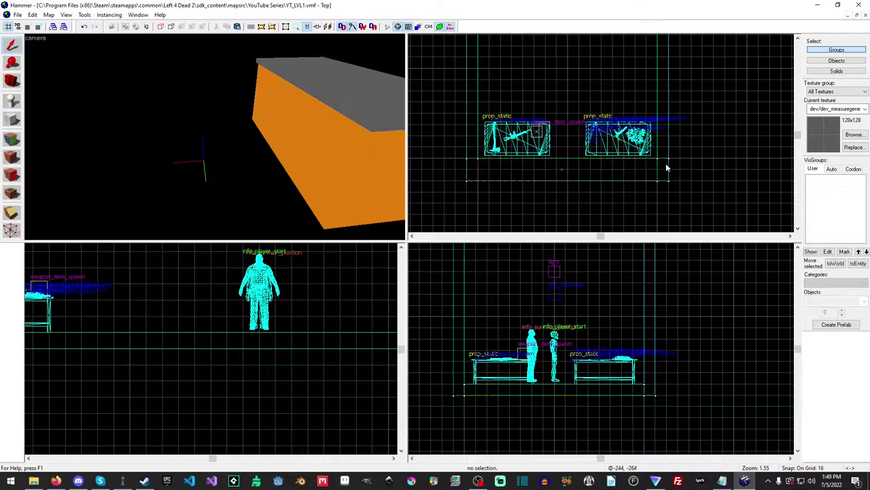
click(563, 172)
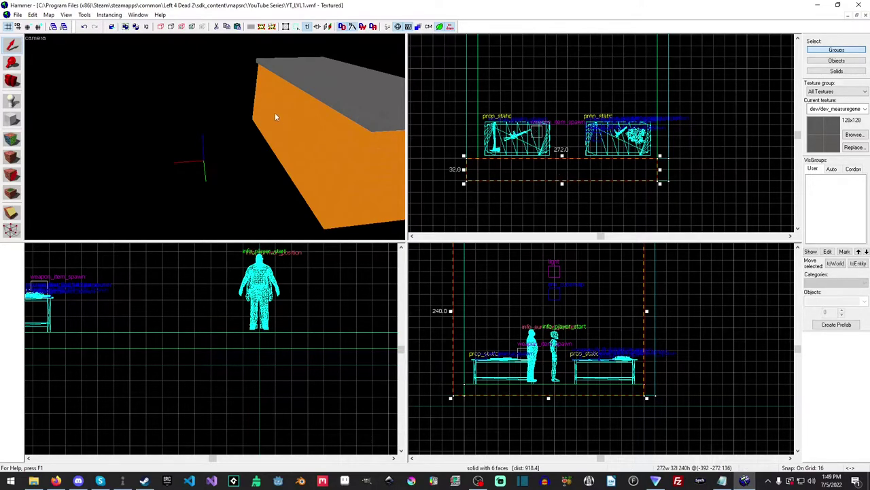
Step: Lengthen the side wall to 544 units, closing the notch at its corner with the end wall behind the prop tables
key(w)
key(a)
key(d)
key(s)
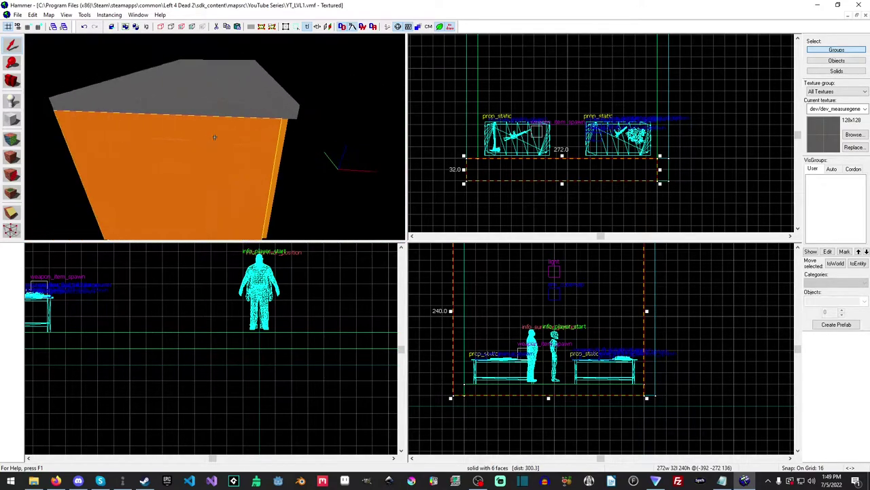
key(Right)
key(d)
key(d)
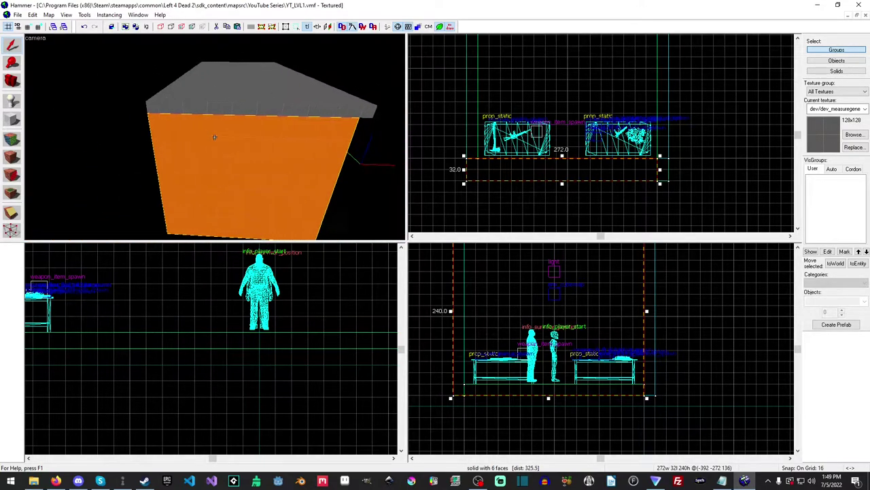
key(d)
key(z)
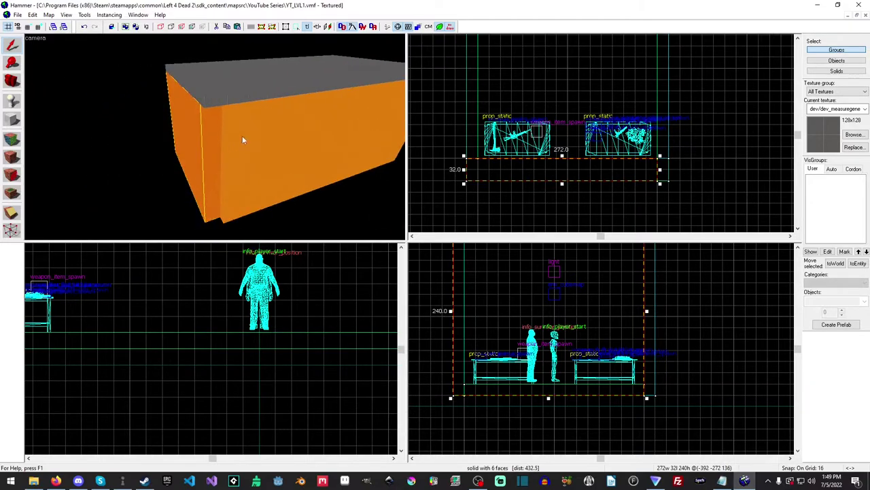
click(238, 139)
drag(665, 162, 664, 182)
click(711, 177)
Step: Select the lengthened side wall and examine its ends from outside the room
key(z)
key(w)
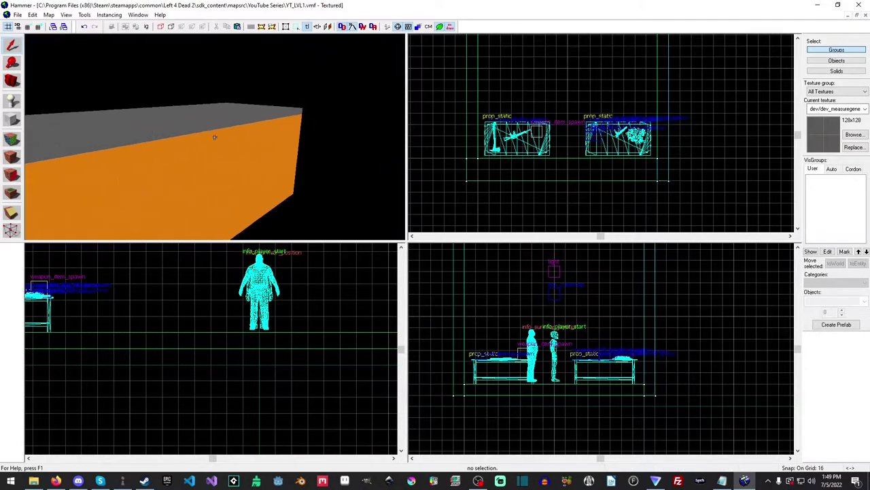
key(z)
click(216, 139)
key(z)
key(d)
key(s)
key(z)
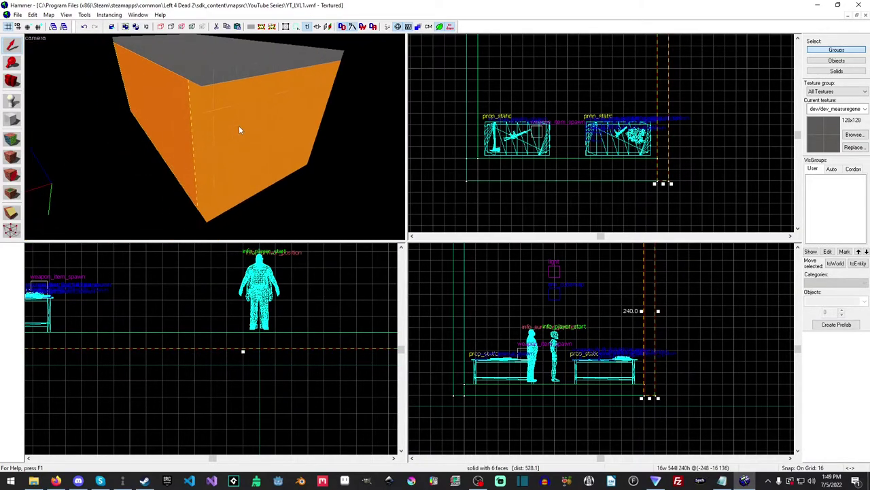
Step: Select the end wall opposite the prop tables and examine its corners with the side walls
click(238, 126)
key(z)
key(d)
key(d)
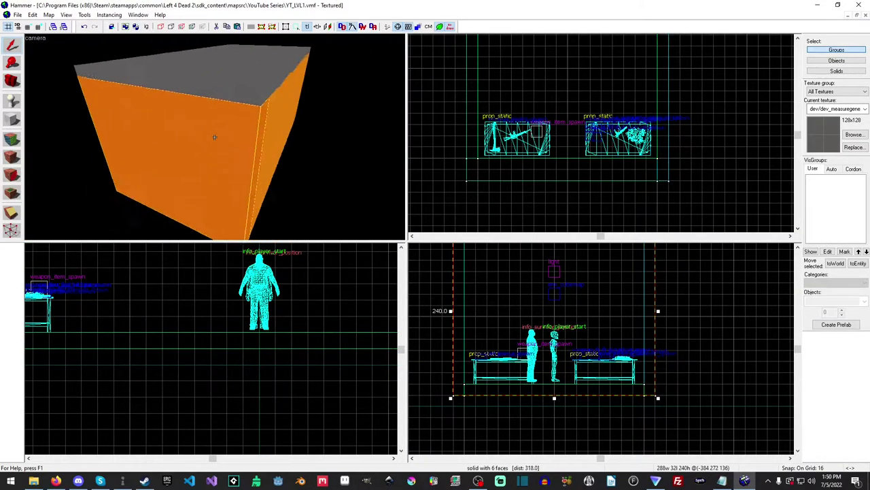
key(s)
key(w)
key(a)
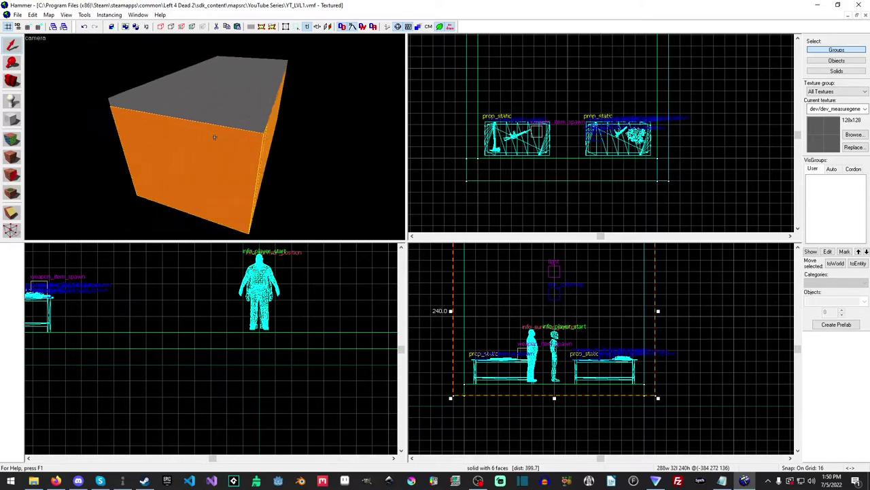
middle_drag(552, 127, 530, 418)
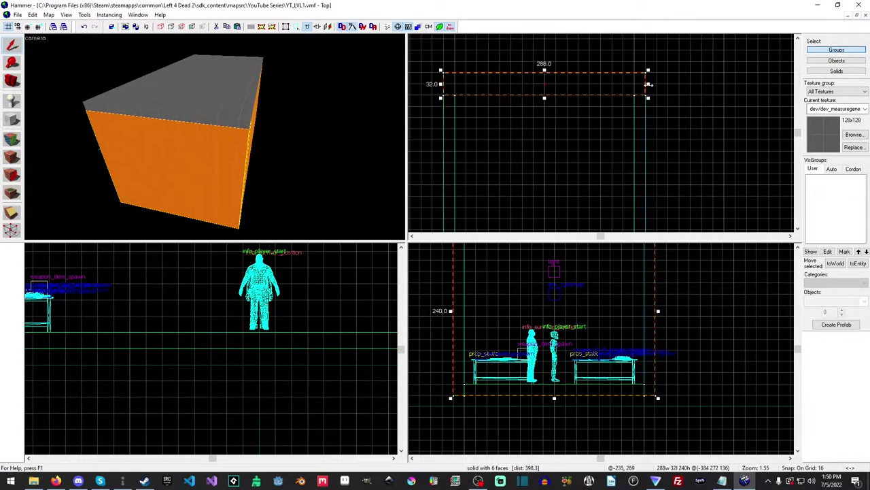
click(662, 118)
key(z)
key(d)
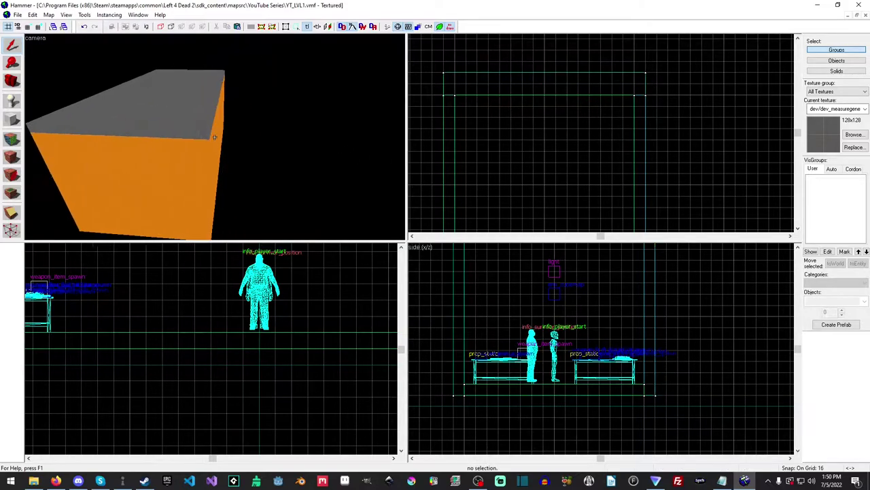
key(z)
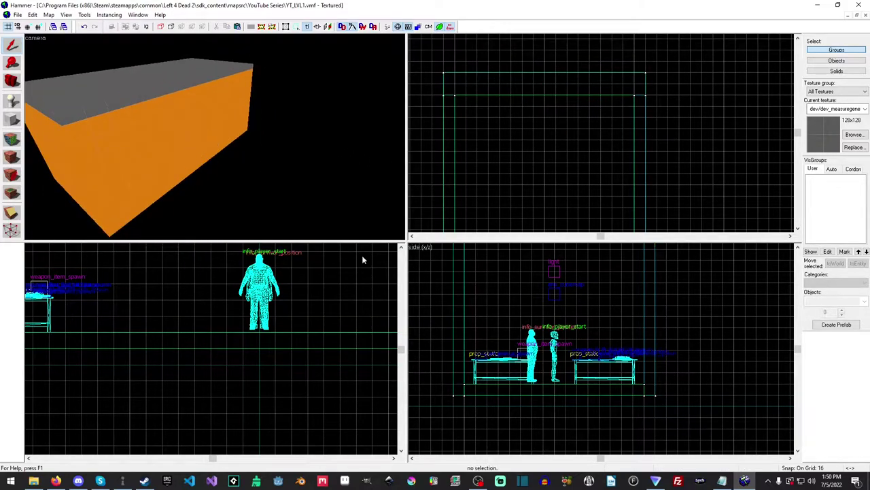
Step: Extend the floor outward past the side wall to a width of 640 units
click(567, 393)
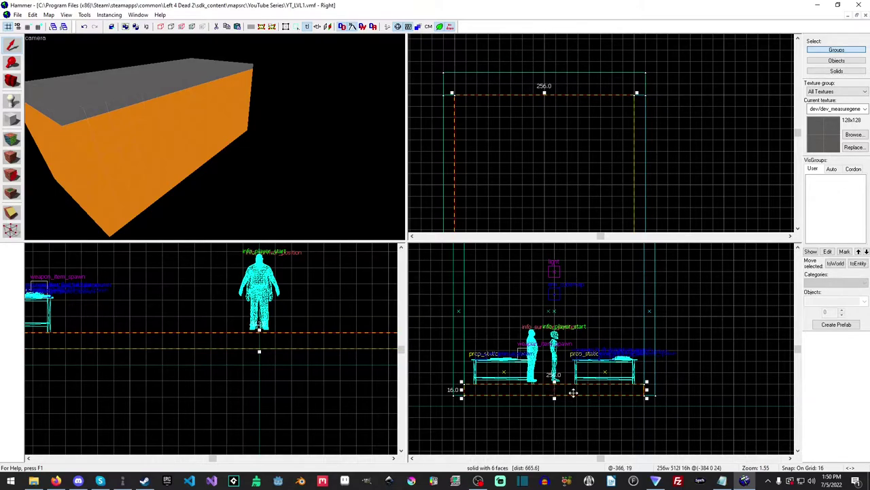
scroll(666, 185, down, 4)
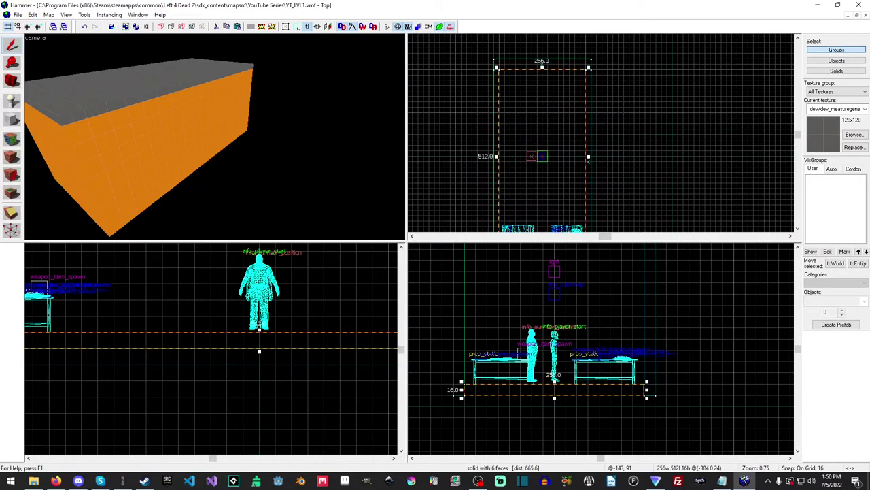
drag(588, 156, 711, 162)
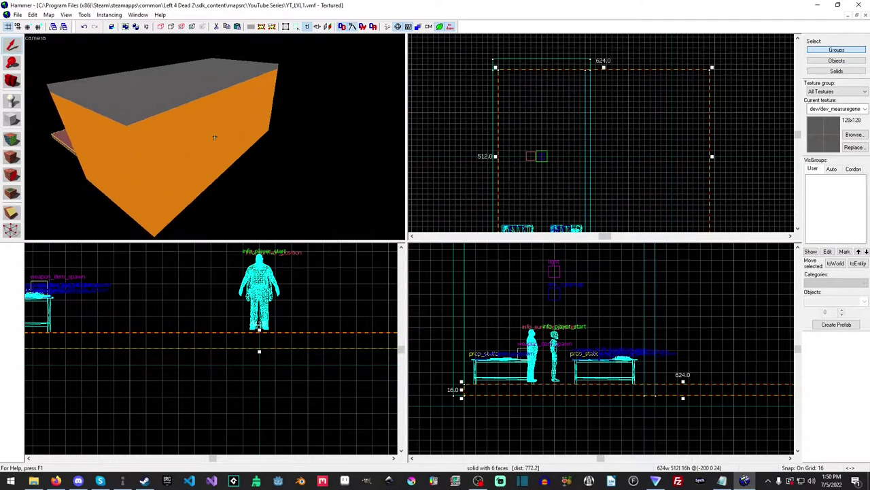
key(a)
key(w)
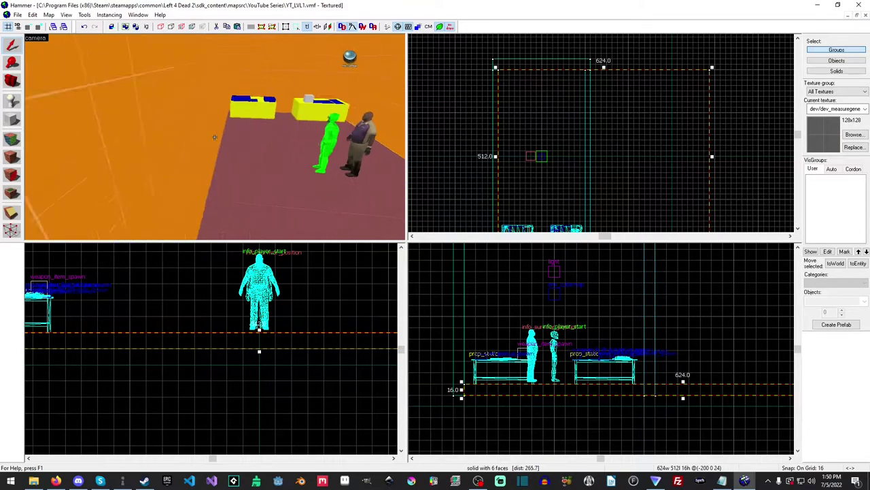
key(s)
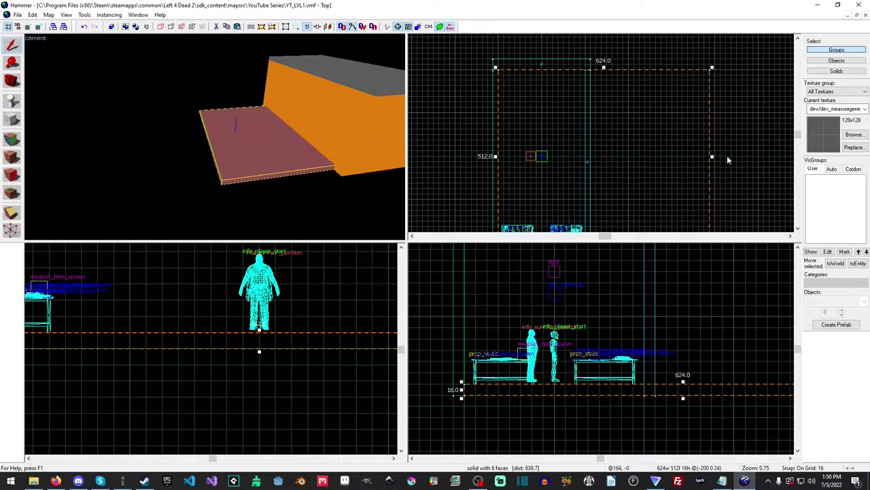
drag(712, 155, 717, 156)
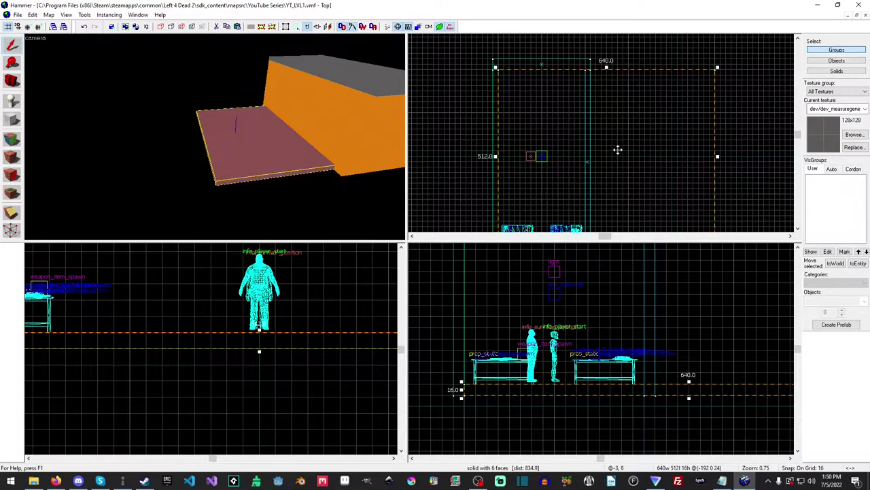
Step: Thin the end wall opposite the prop tables to 16 units, keeping its inner face in place
click(336, 130)
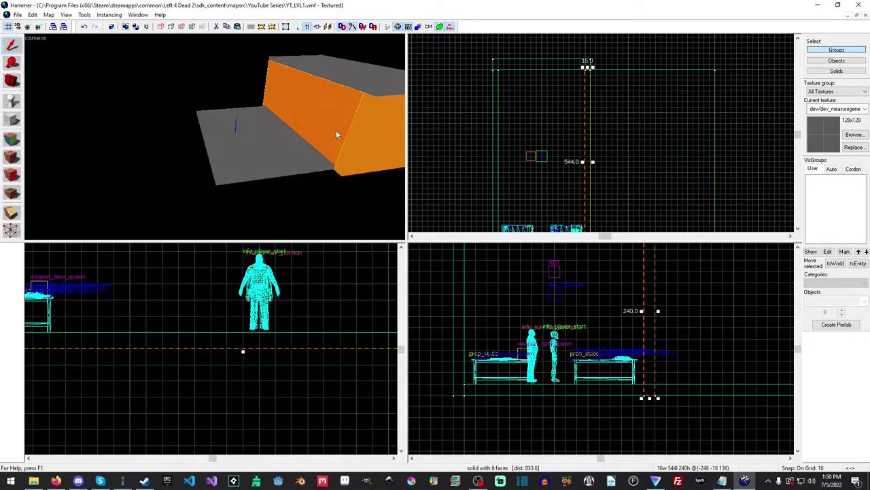
click(373, 137)
key(z)
key(a)
key(z)
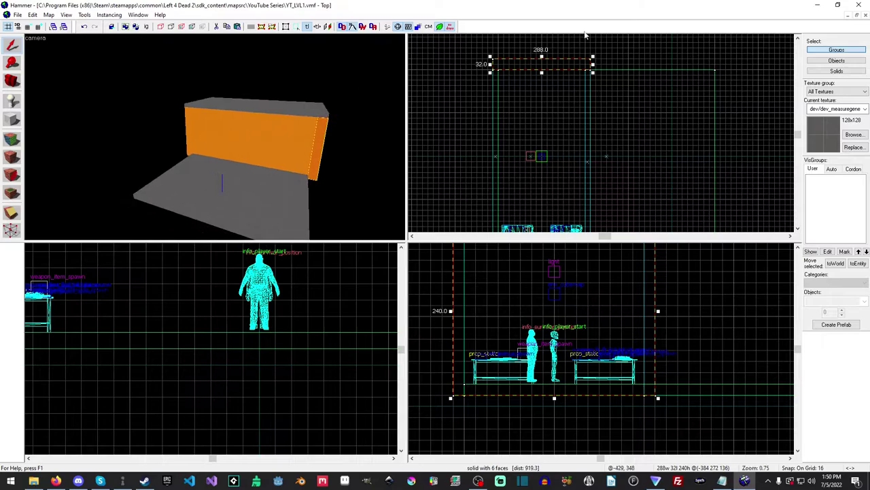
click(348, 172)
Step: Examine where the extended floor, the side wall and the end walls meet from outside the room
key(z)
key(w)
key(d)
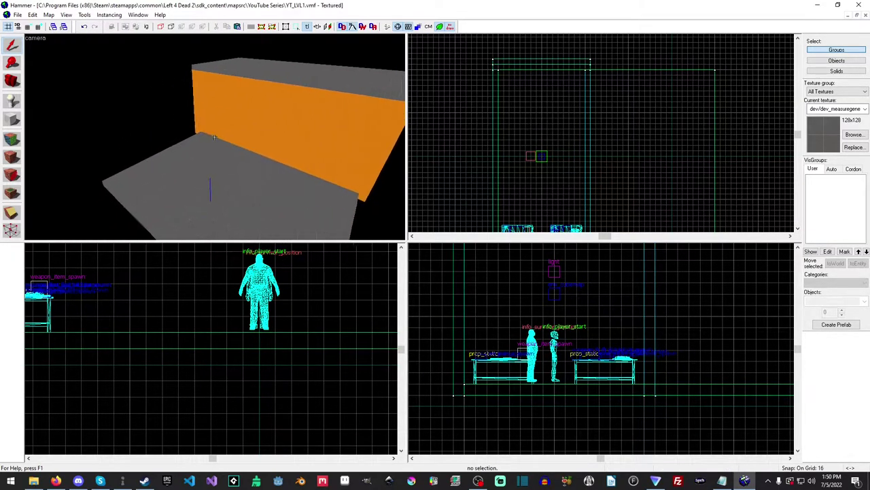
key(a)
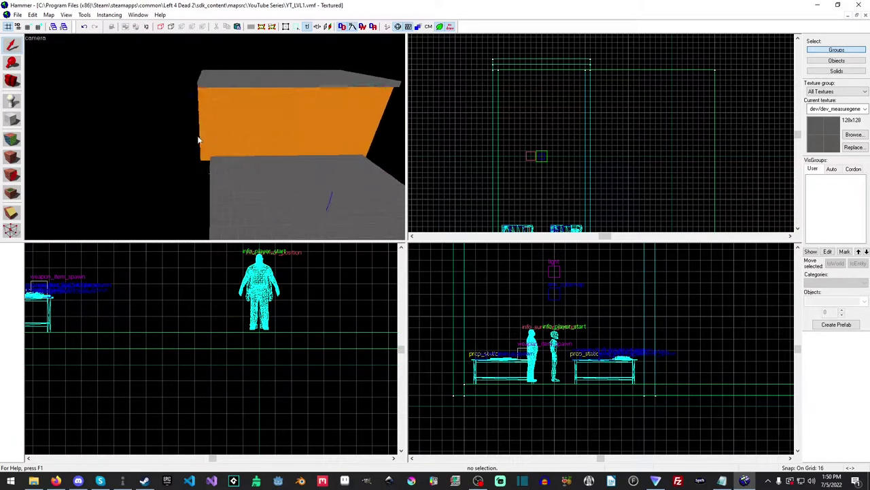
key(z)
click(210, 135)
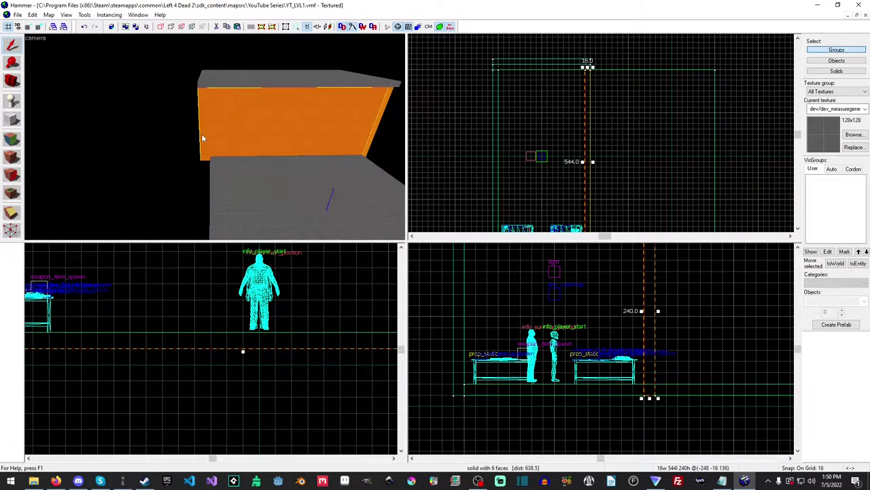
click(166, 165)
click(272, 171)
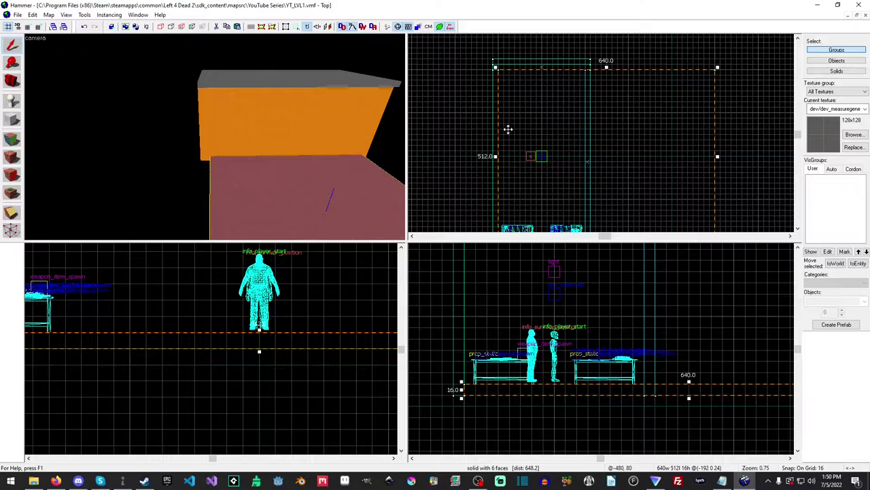
key(z)
key(s)
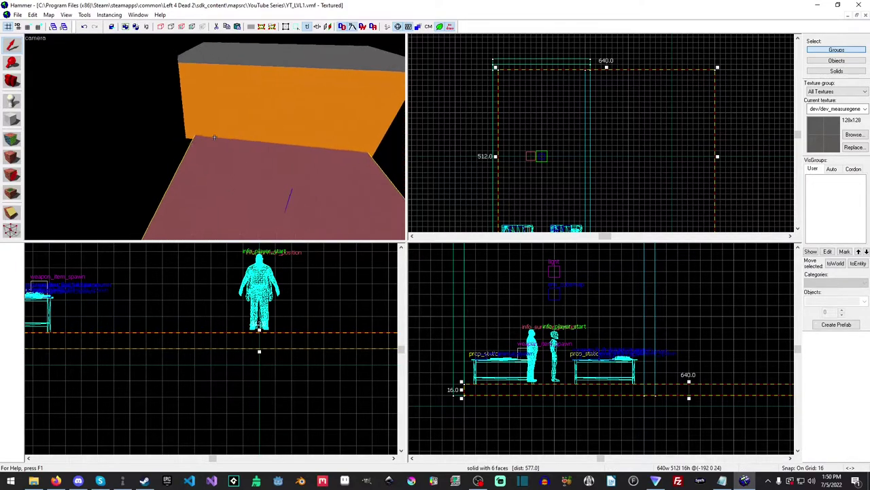
key(a)
key(z)
Step: Shorten the side wall next to the floor extension to 512 units at the prop-table end
click(226, 124)
scroll(634, 159, up, 3)
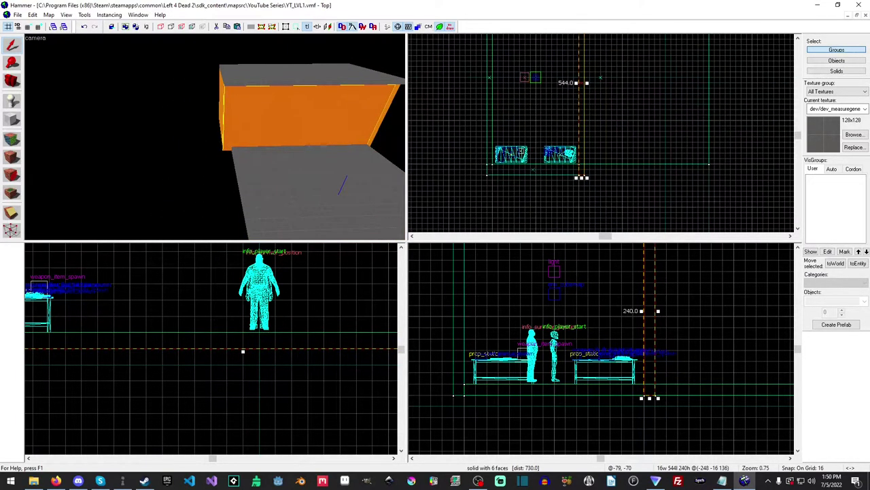
scroll(573, 156, up, 2)
drag(554, 184, 558, 146)
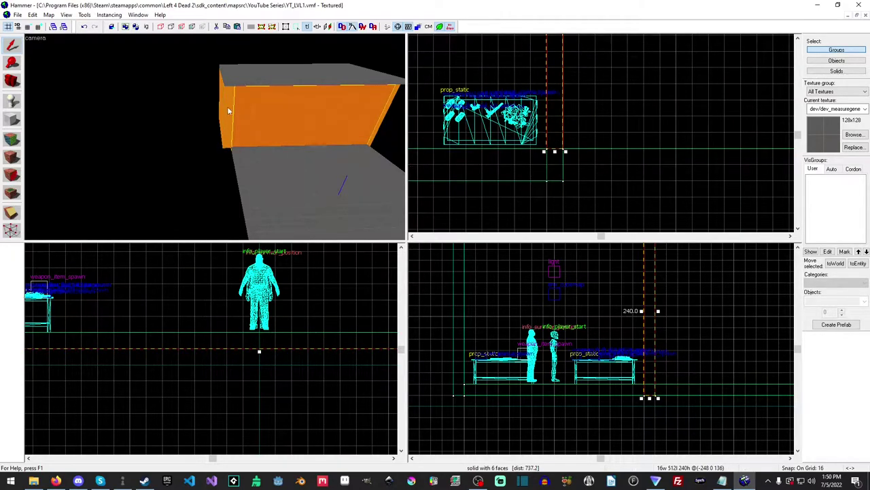
Step: Thin the end wall behind the prop tables to 16 units and extend it to the shortened side wall's outer face
click(229, 111)
middle_drag(494, 156, 703, 168)
drag(621, 200, 634, 181)
middle_drag(737, 195, 583, 202)
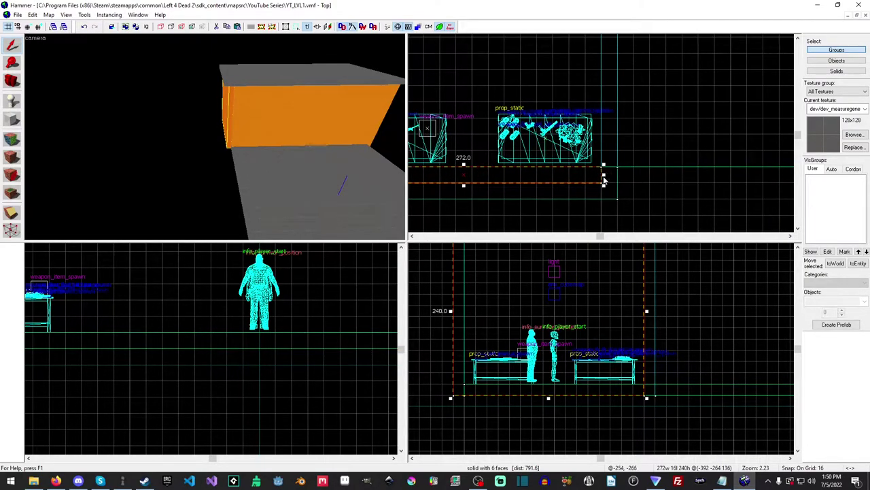
Step: Shorten the ceiling to 560 units at the prop-table end, flush with the thinned end wall
click(279, 75)
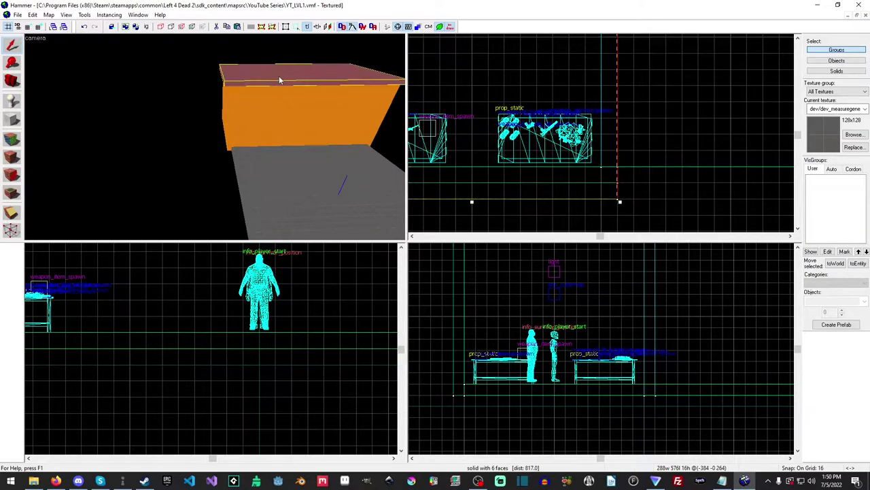
drag(471, 202, 474, 185)
key(Escape)
Step: Shorten the ceiling by one 16-unit grid step at the opposite end, flush with that end wall's outer face
key(z)
key(w)
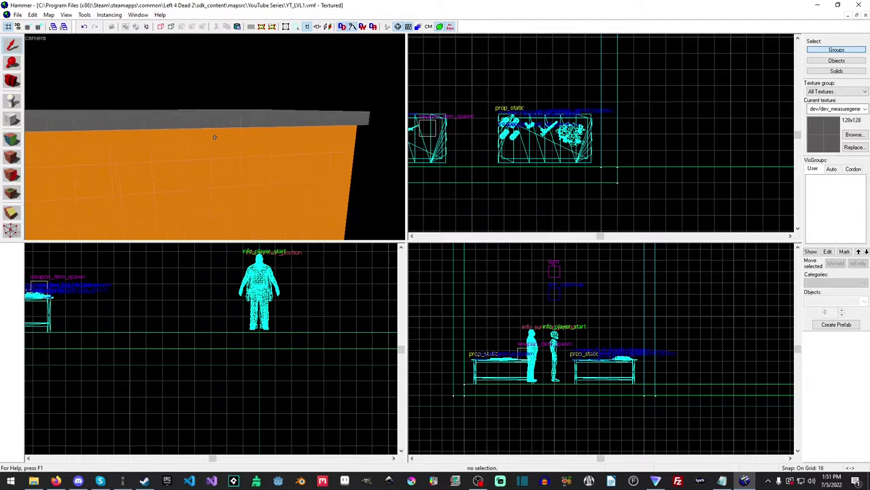
key(s)
key(z)
click(221, 104)
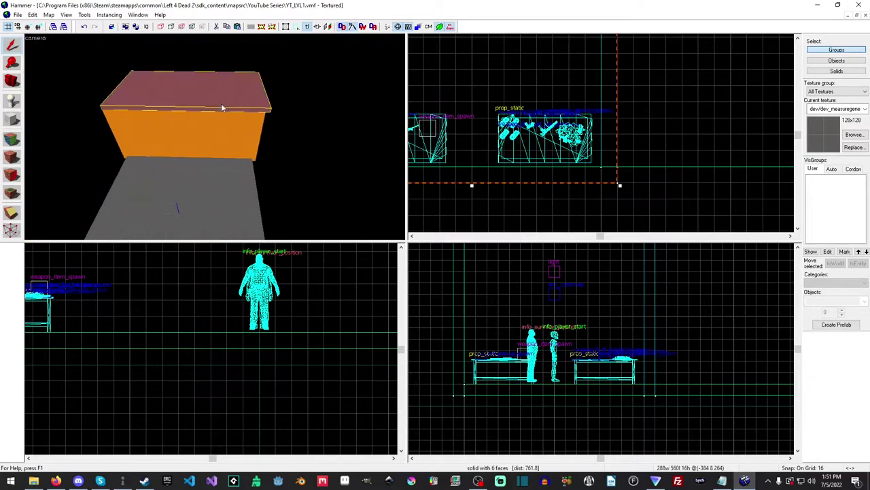
middle_drag(565, 52, 579, 177)
middle_drag(540, 44, 582, 154)
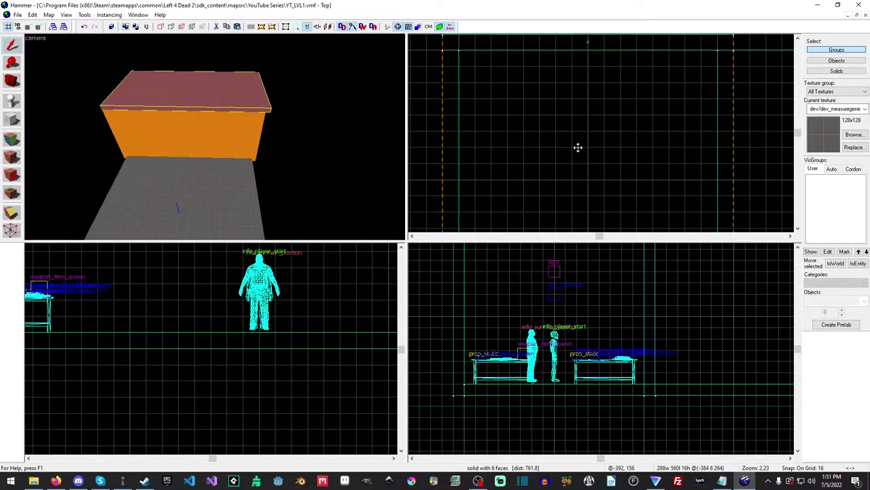
scroll(570, 131, down, 3)
drag(581, 67, 582, 79)
click(323, 142)
Step: Examine the room's outer corners, where the walls meet the ceiling and floor extension, from several sides in the 3D view
key(z)
key(d)
key(w)
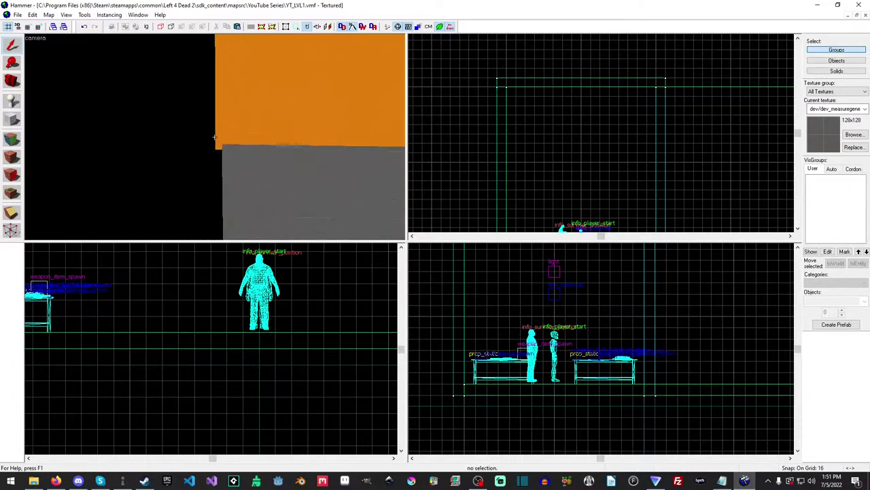
key(a)
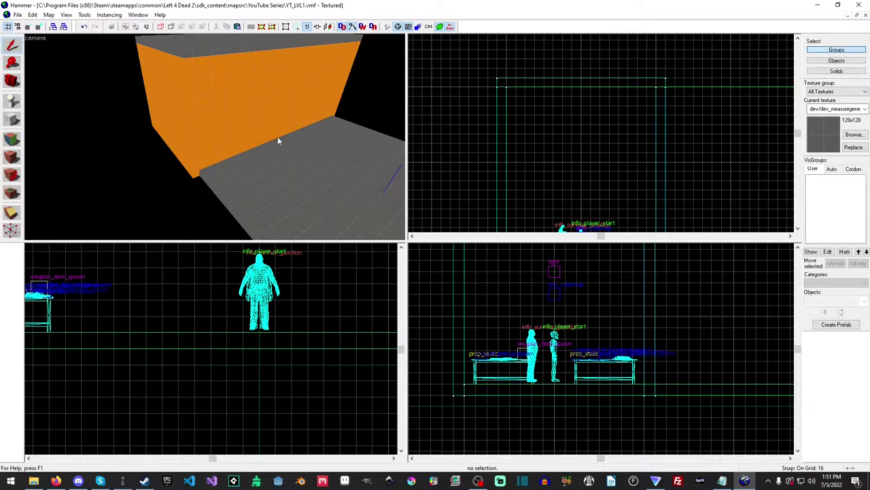
click(198, 139)
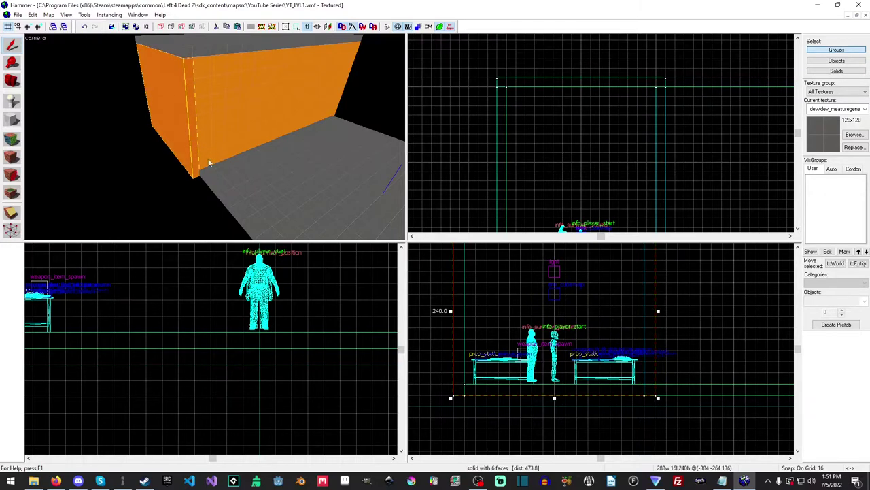
click(170, 199)
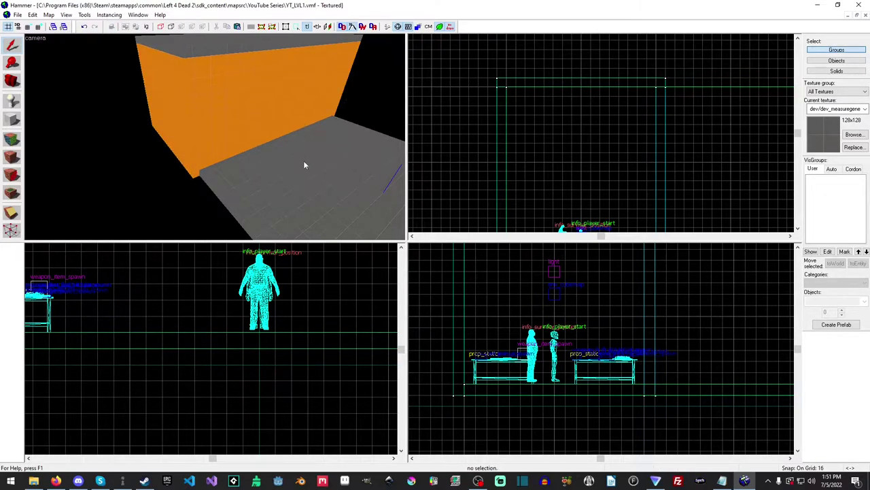
key(z)
key(w)
key(s)
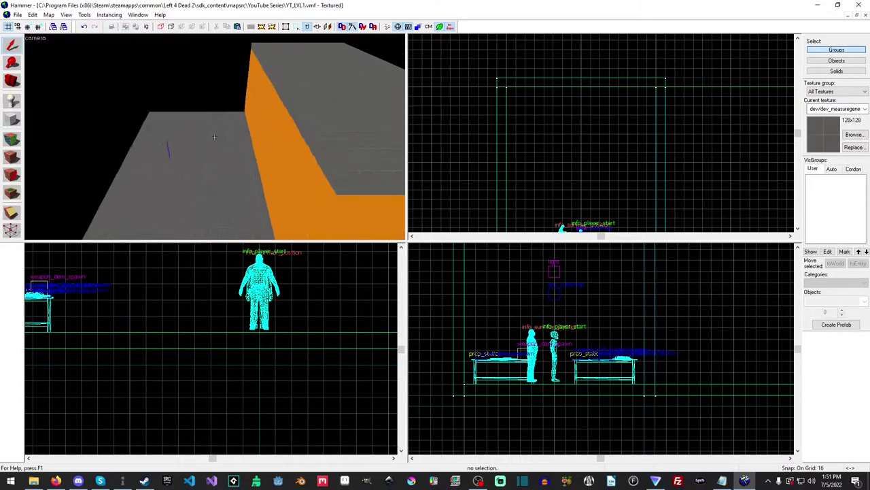
key(z)
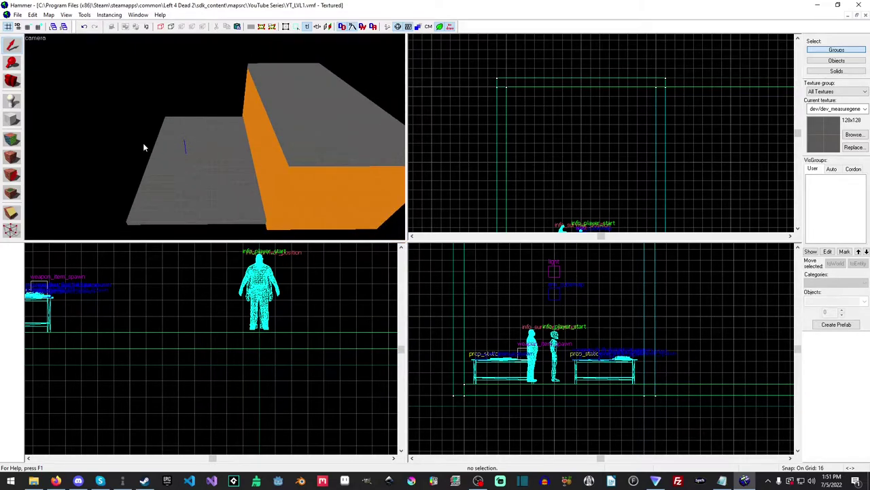
Step: With the dev/dev_measuregeneric01b texture, outline a block 128 by 512 units and 240 high along the floor extension's outer edge
click(854, 134)
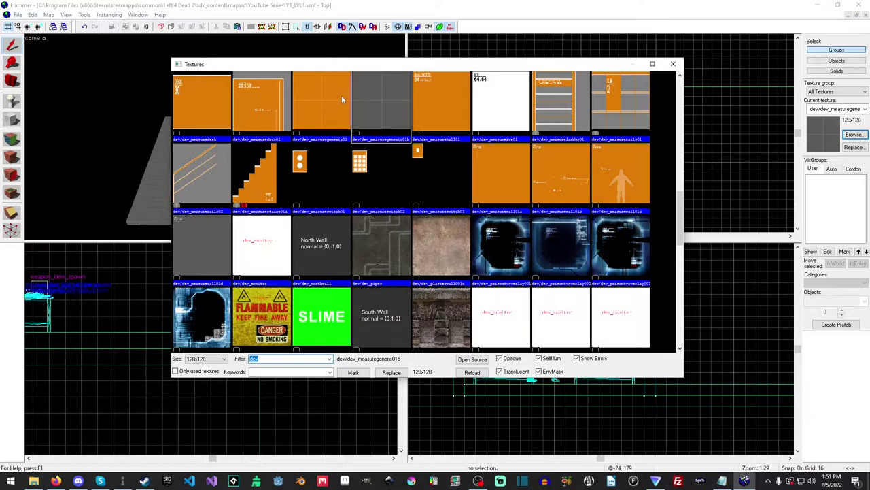
double_click(375, 97)
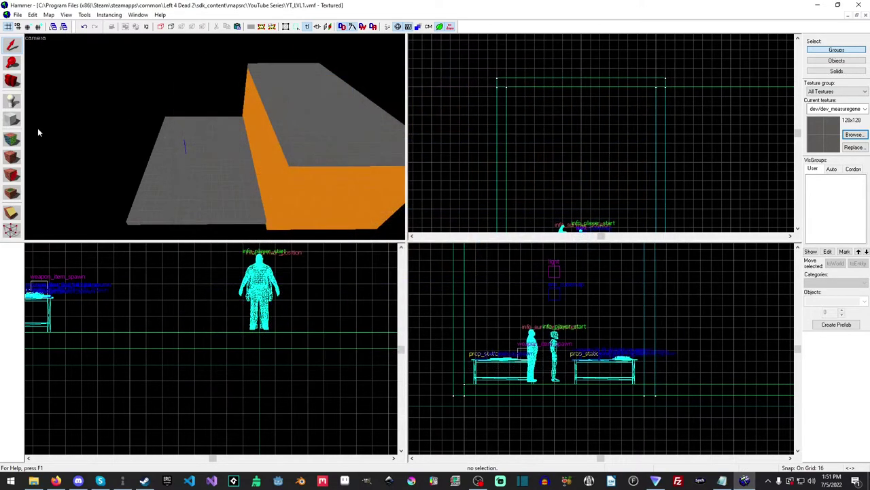
middle_drag(731, 137, 408, 129)
middle_drag(454, 99, 555, 102)
drag(564, 81, 639, 151)
key(Down)
key(Down)
drag(597, 74, 600, 213)
scroll(597, 146, down, 4)
scroll(679, 312, down, 6)
middle_drag(704, 315, 589, 294)
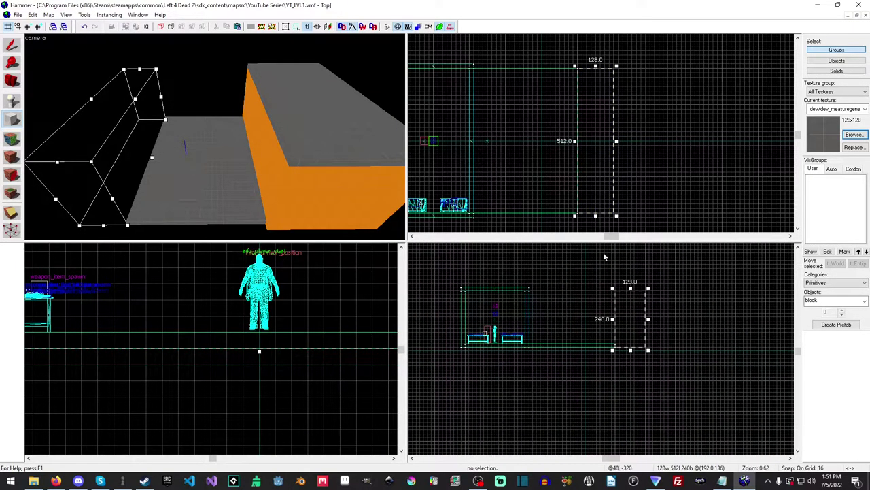
Step: Lower the block outline's height to 160 units and create the block
drag(631, 289, 631, 300)
key(z)
key(w)
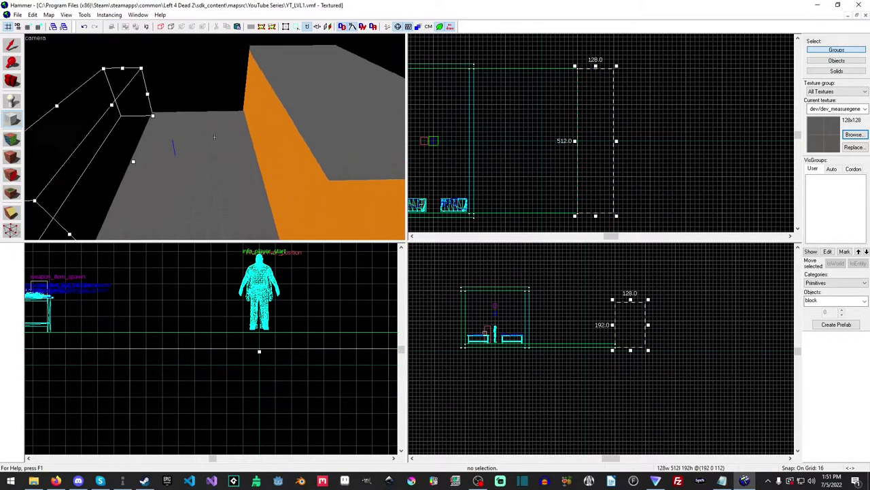
key(s)
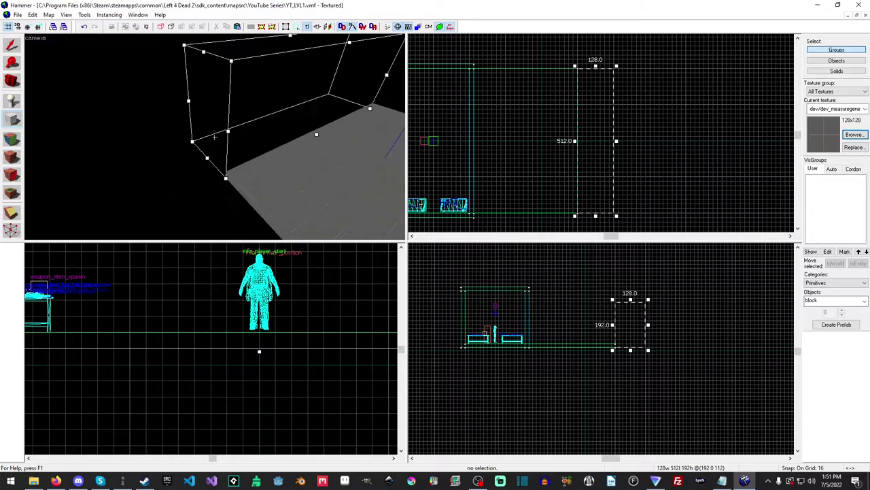
key(z)
scroll(616, 296, up, 3)
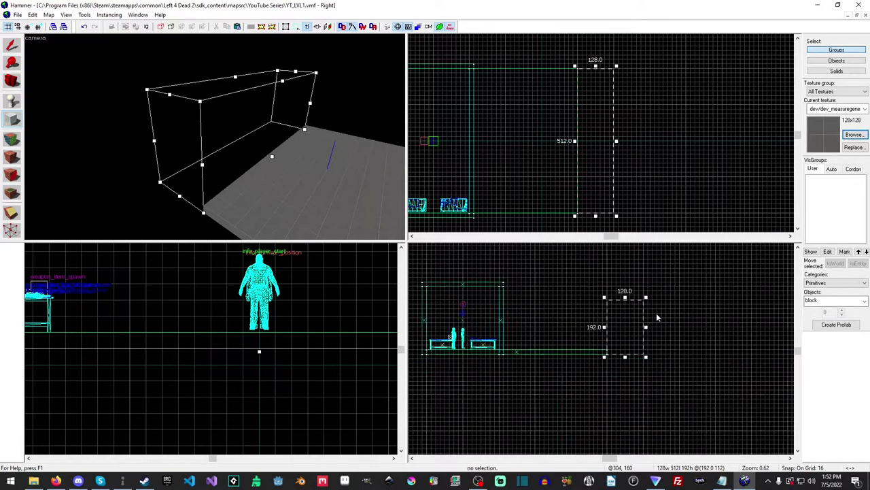
drag(612, 291, 613, 305)
key(z)
key(w)
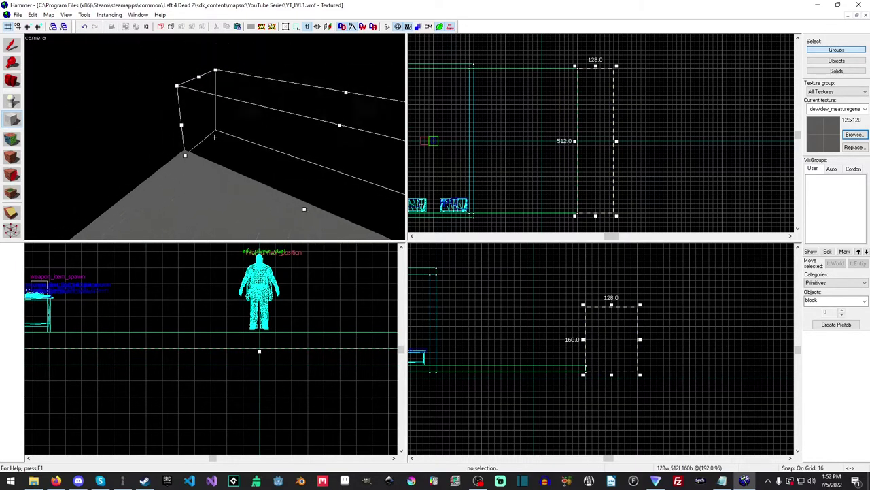
key(a)
key(z)
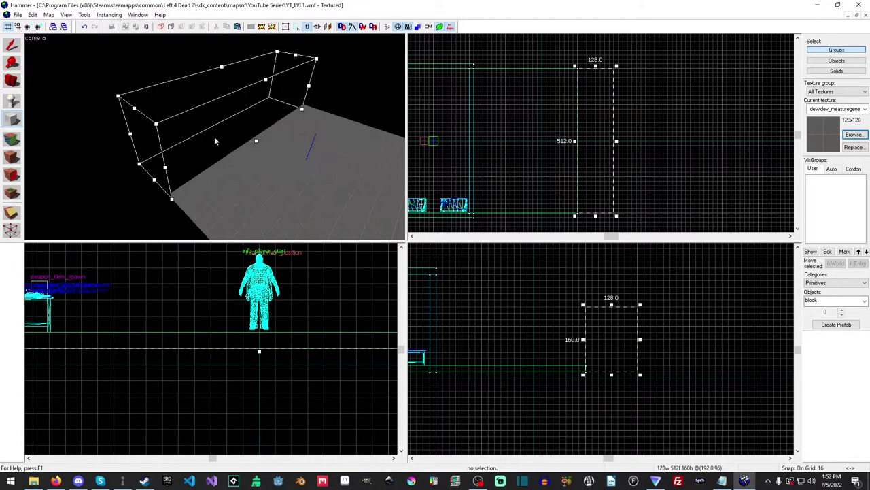
key(Return)
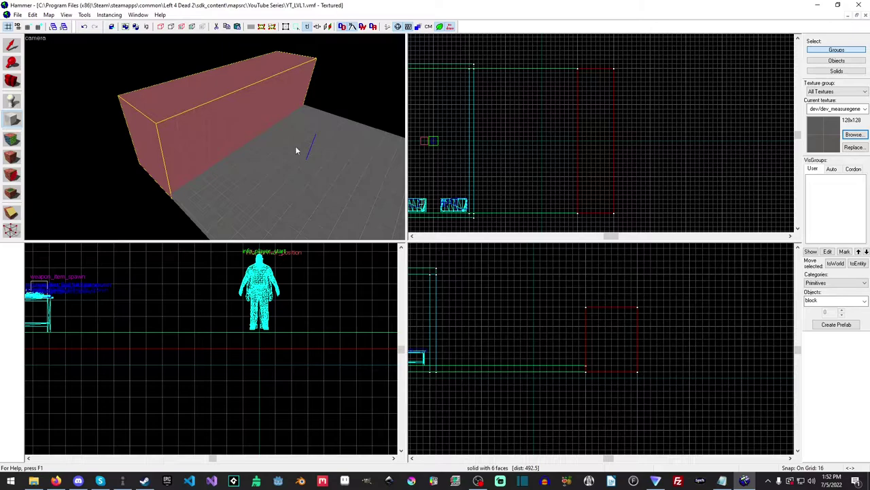
Step: Deselect the new block and make dev/dev_measuregeneric01 the current texture
key(z)
key(a)
key(z)
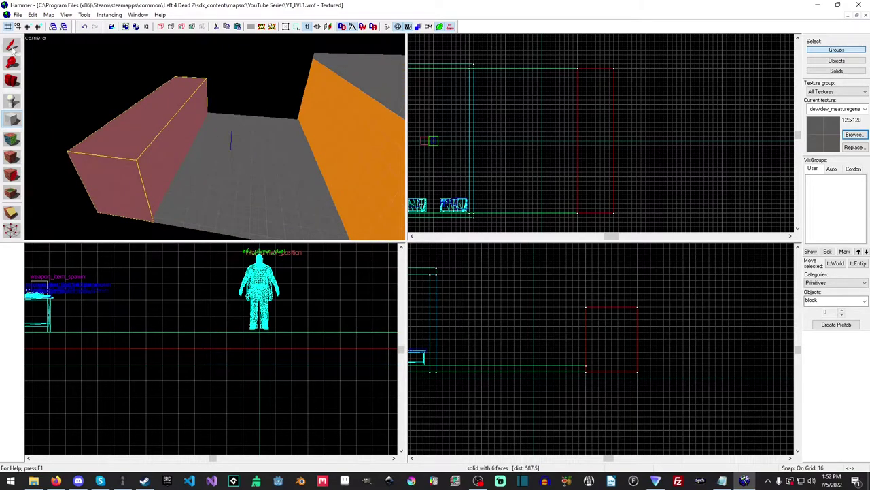
click(250, 83)
key(z)
key(z)
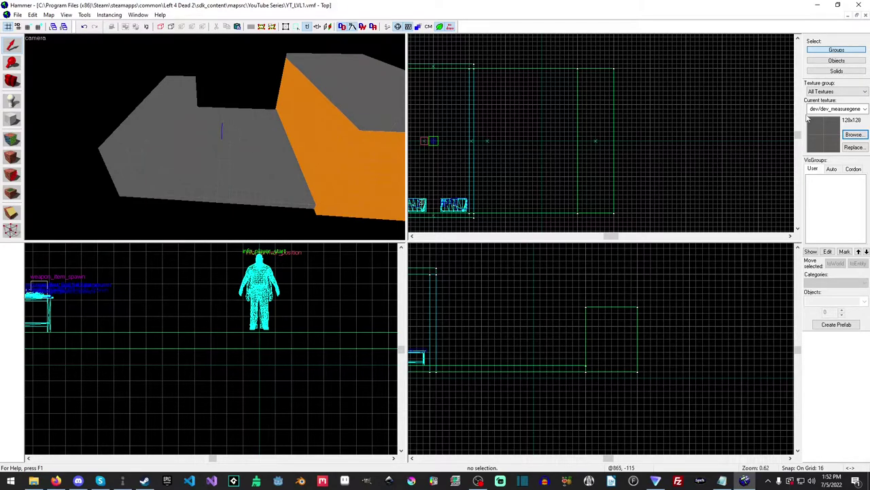
click(855, 134)
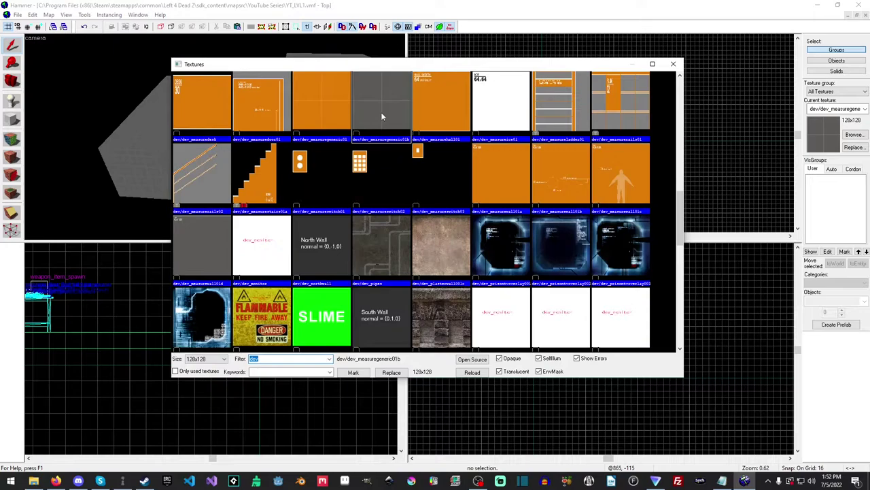
double_click(325, 109)
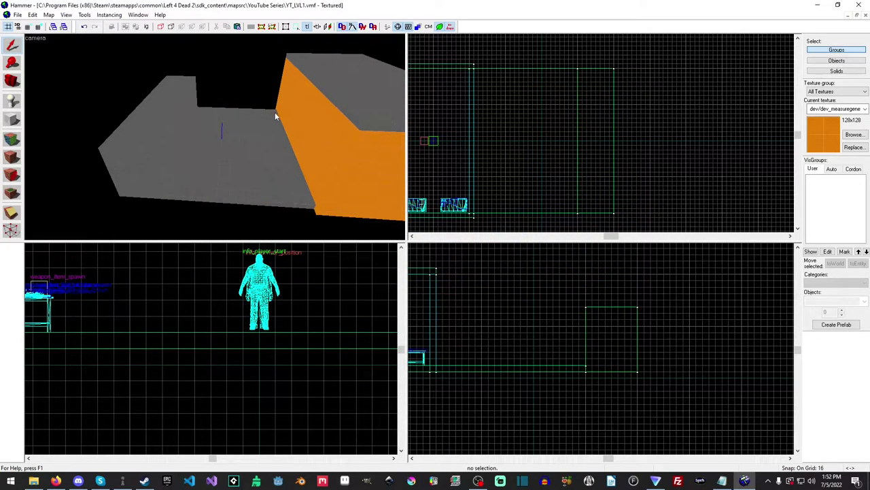
Step: Open the Face Edit Sheet and select the low block's two end faces and its inner face toward the floor extension
click(12, 140)
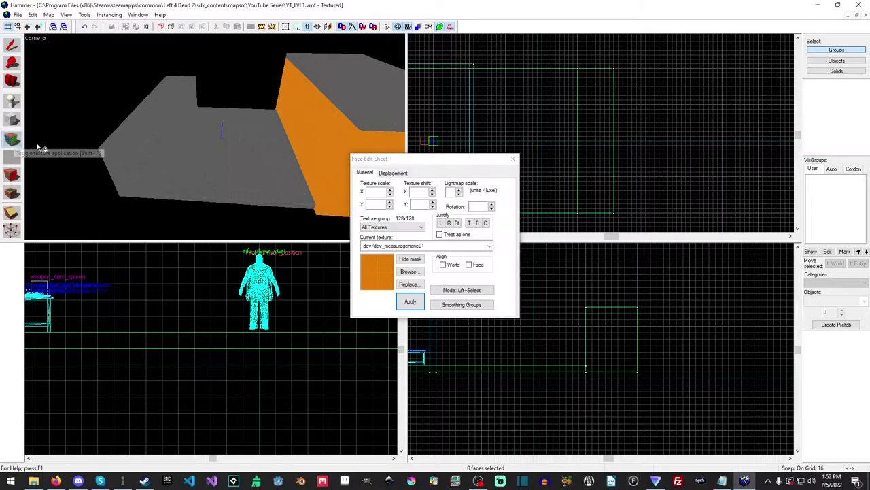
click(152, 182)
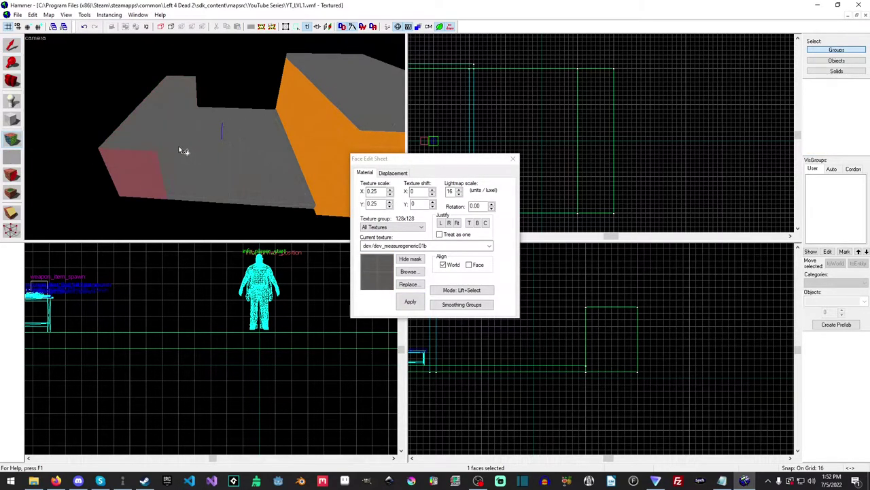
key(z)
key(w)
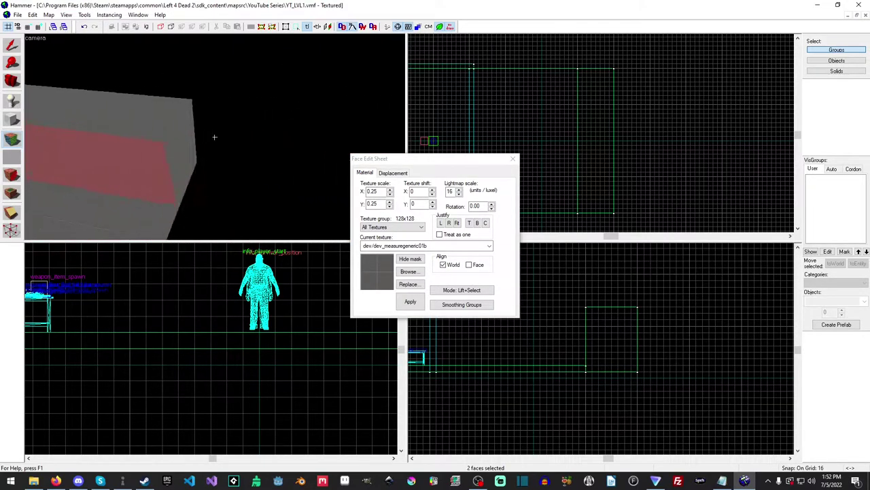
key(z)
ctrl+click(205, 140)
key(z)
key(a)
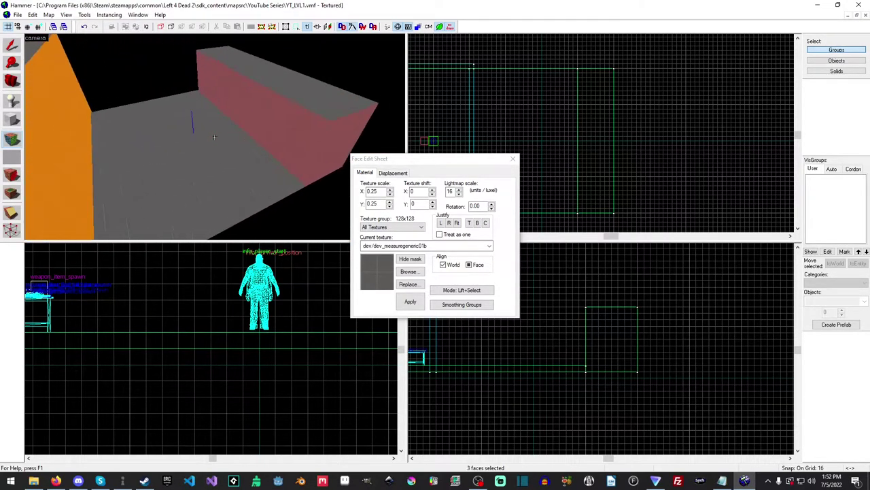
Step: Apply the dev/dev_measuregeneric01 texture to the three selected faces and close the Face Edit Sheet
click(409, 271)
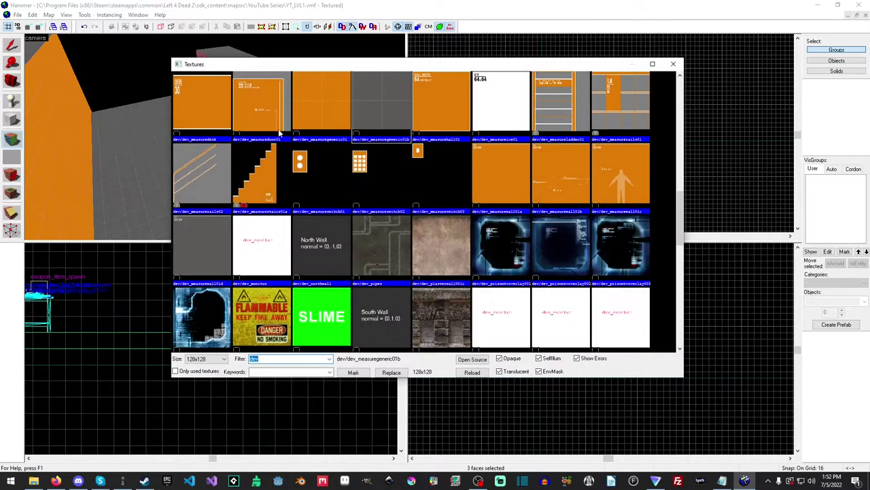
double_click(311, 104)
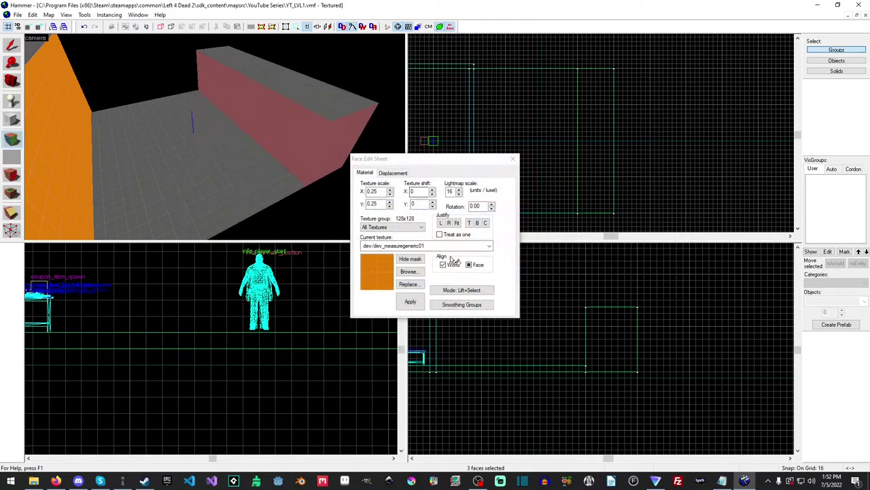
click(412, 303)
click(513, 158)
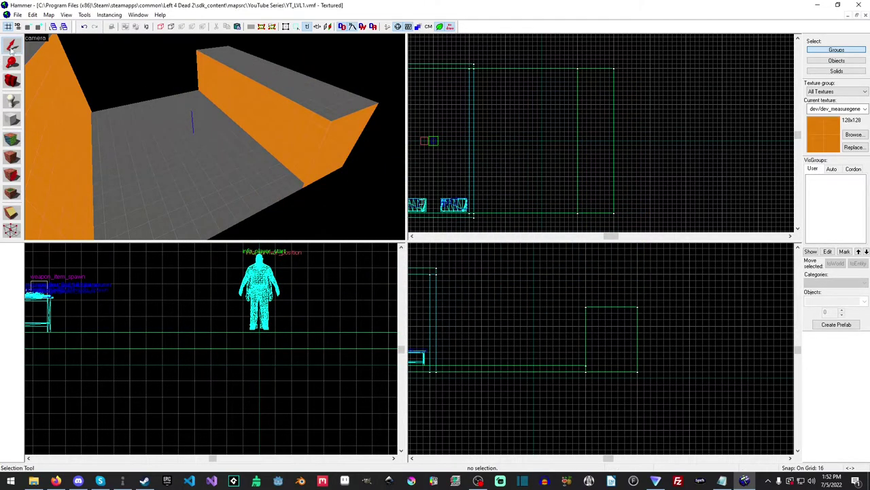
Step: Outline a wall block 496 units long and 16 thick along the floor extension's open end opposite the prop tables
key(z)
key(w)
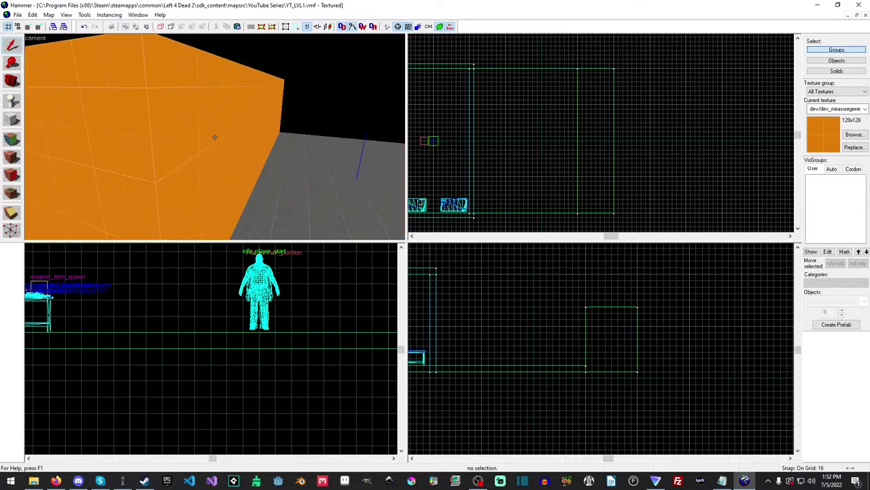
key(s)
key(w)
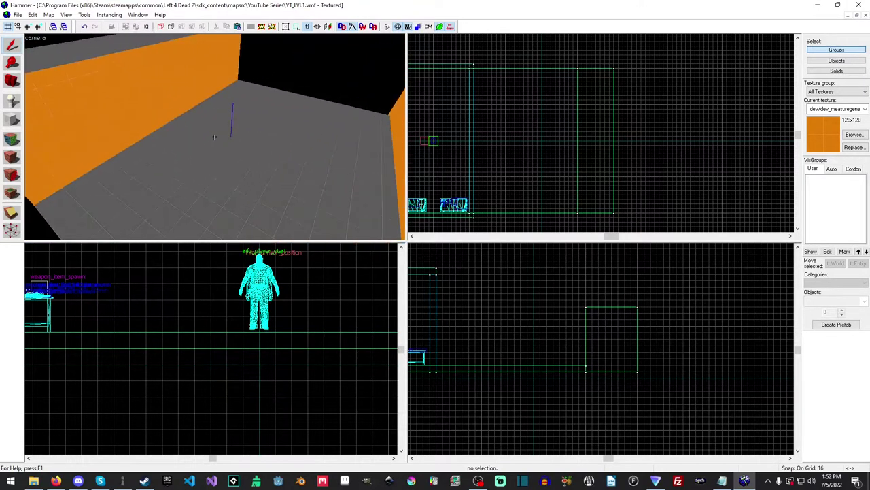
key(s)
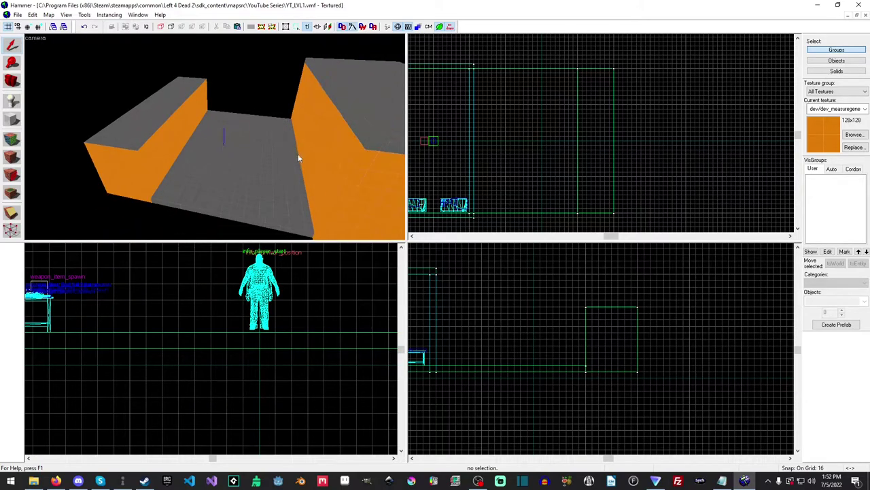
click(12, 119)
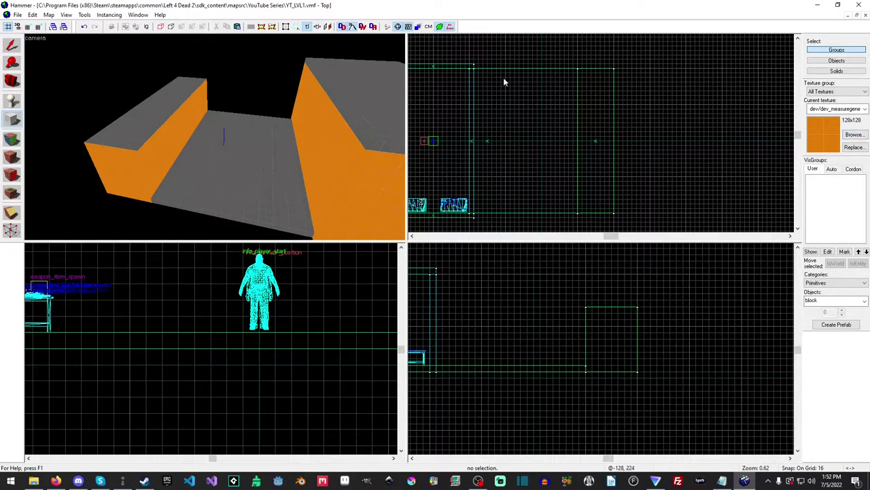
scroll(500, 85, up, 4)
drag(456, 121, 748, 127)
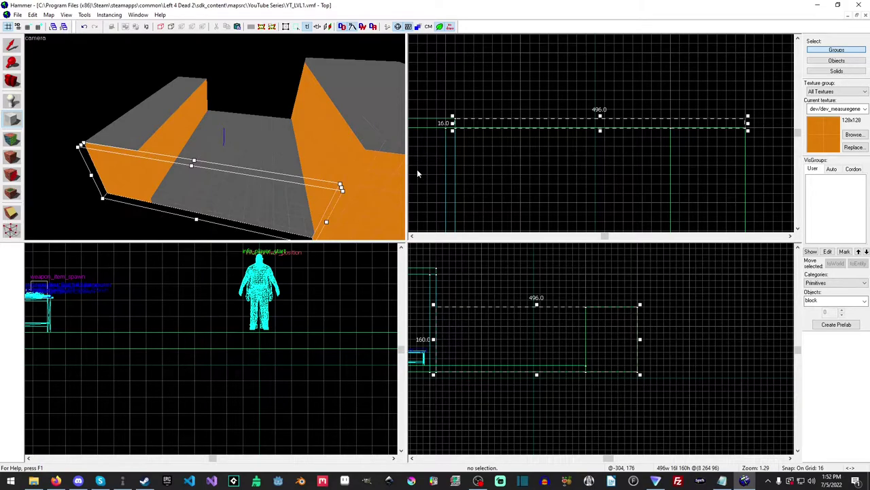
Step: Raise the wall outline's height to 320 units, above the room's ceiling
drag(537, 306, 537, 259)
drag(538, 336, 542, 378)
middle_drag(577, 305, 590, 397)
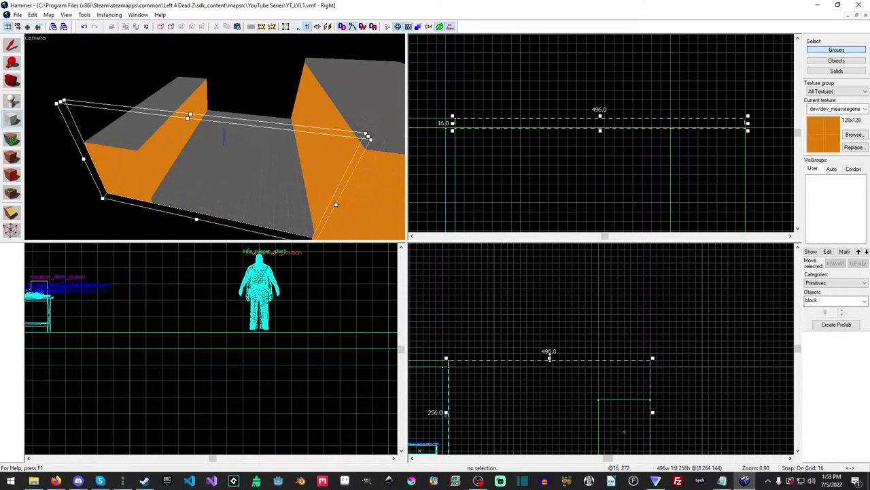
drag(550, 358, 556, 334)
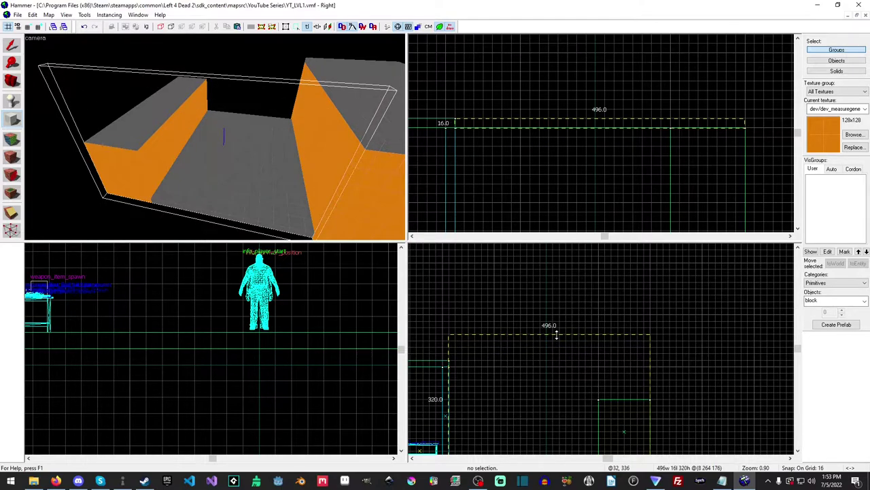
key(z)
key(w)
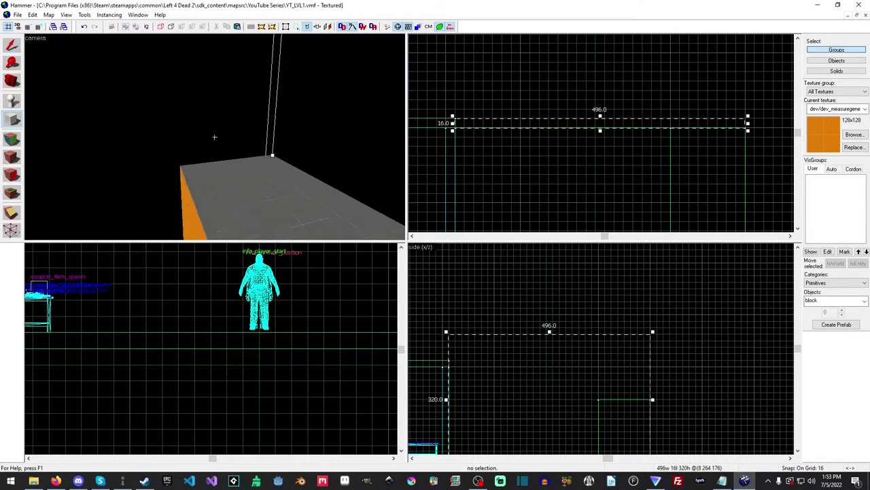
key(s)
key(z)
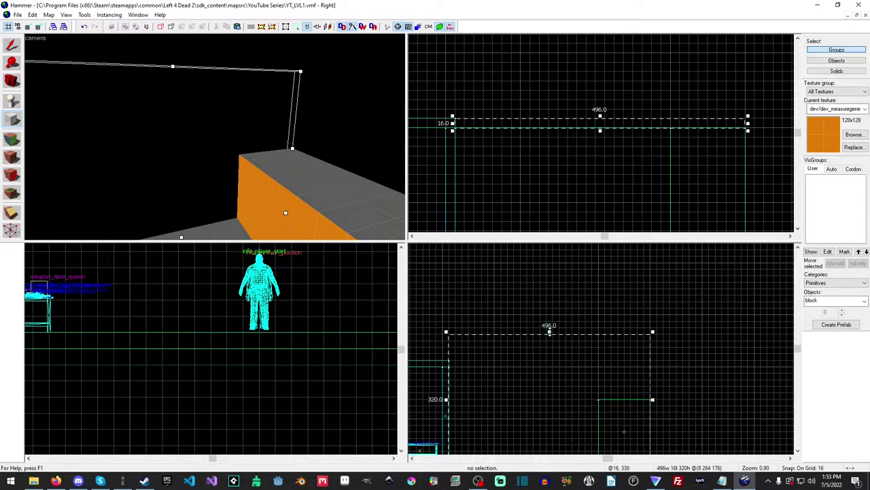
Step: Lower the wall outline's height to 304 units and create the wall block
drag(548, 332, 550, 337)
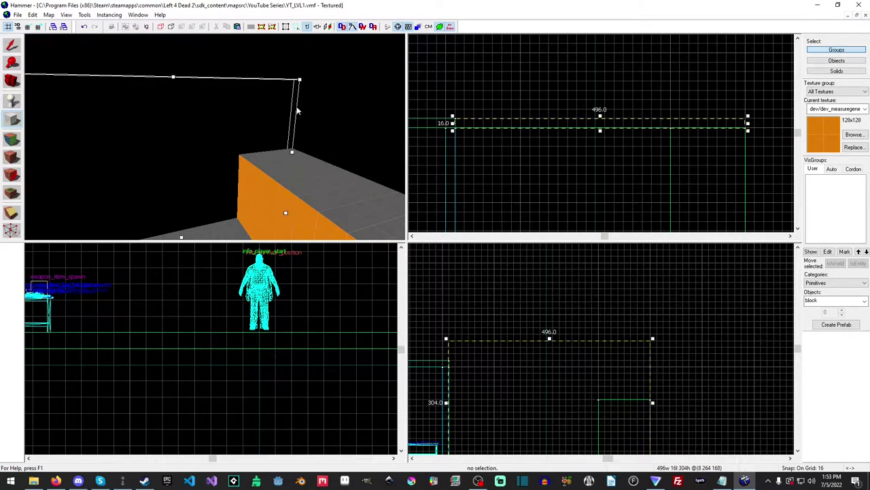
key(Return)
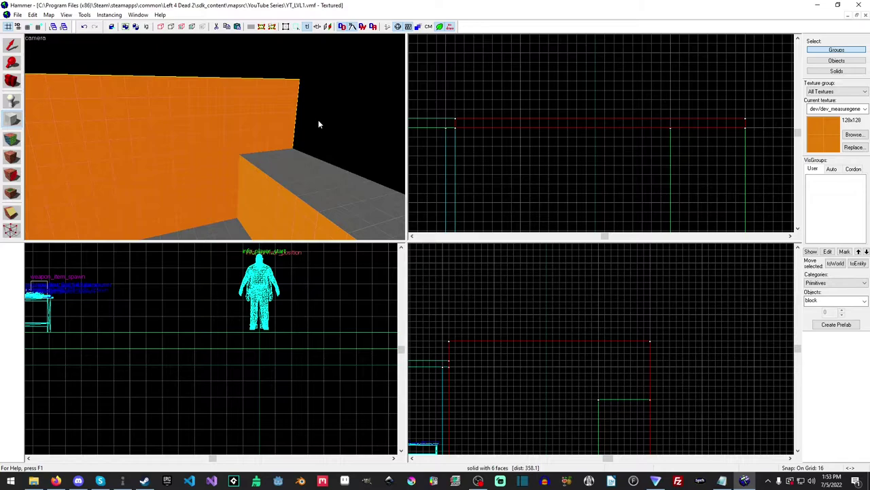
key(w)
key(s)
key(w)
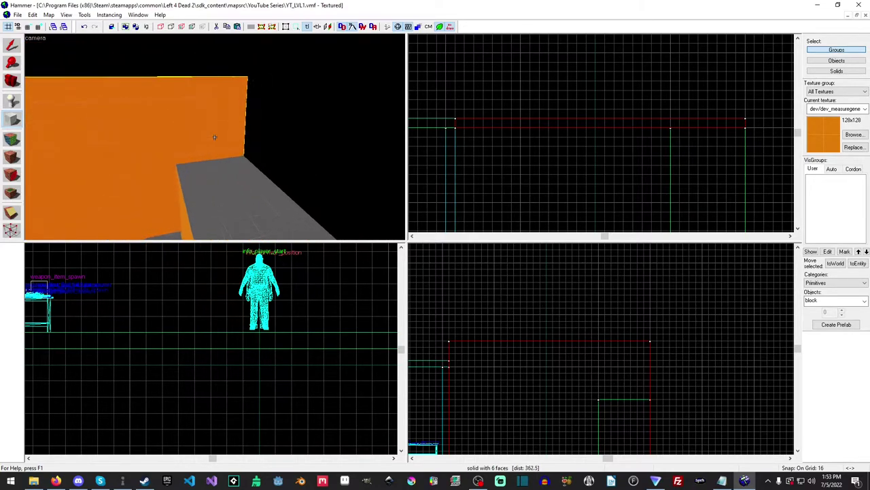
key(z)
Step: Place a test info_player_start entity on top of the low block beside the new wall
click(12, 101)
click(830, 301)
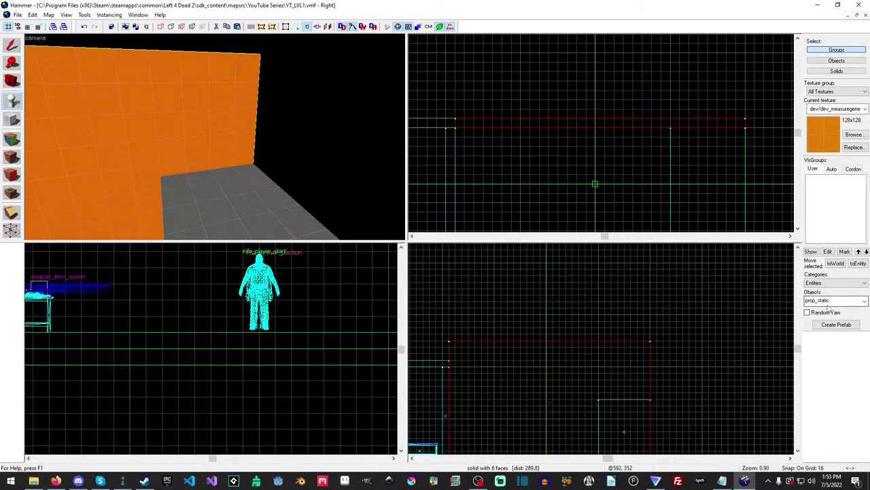
text(player)
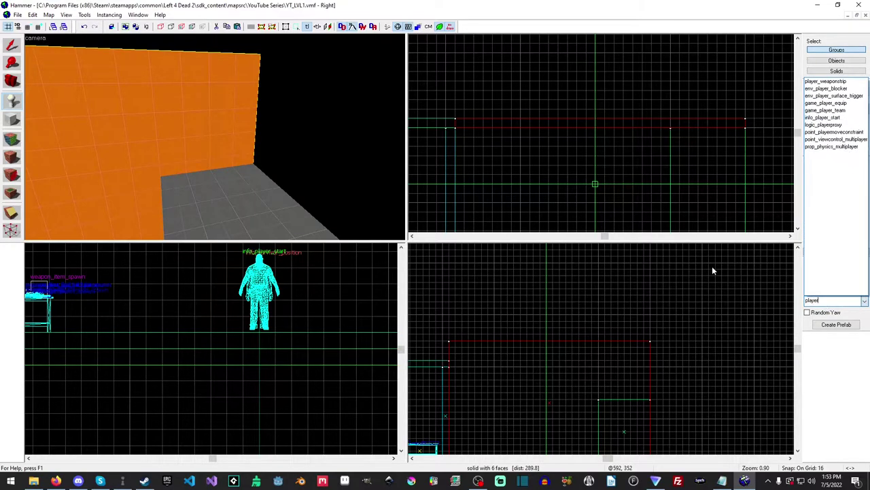
click(823, 117)
click(233, 192)
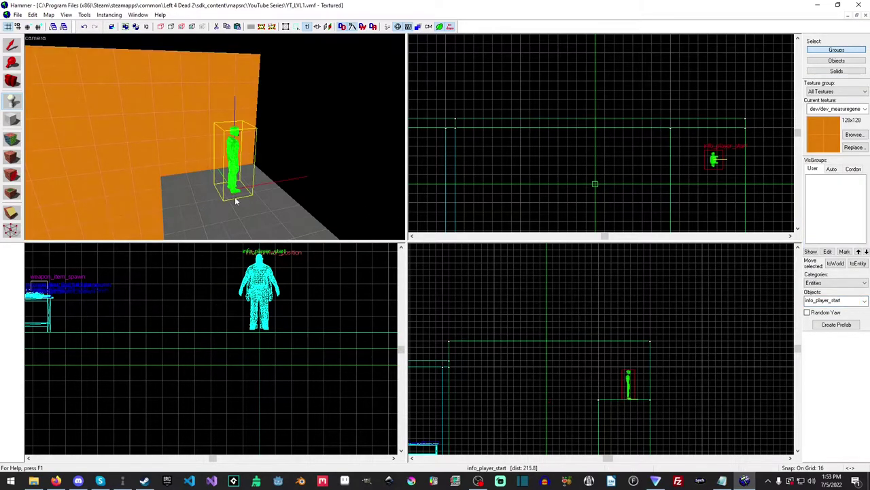
Step: Compare the wall's height with the test player figure, and delete that info_player_start
key(z)
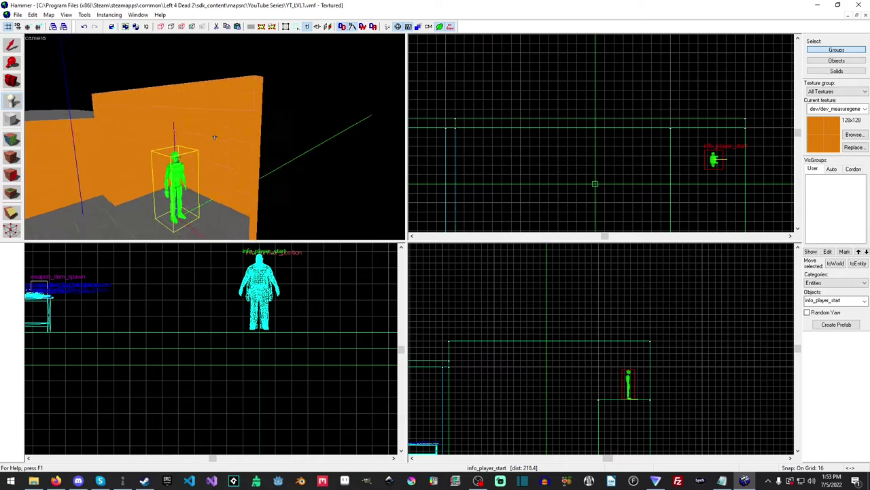
key(a)
key(w)
key(s)
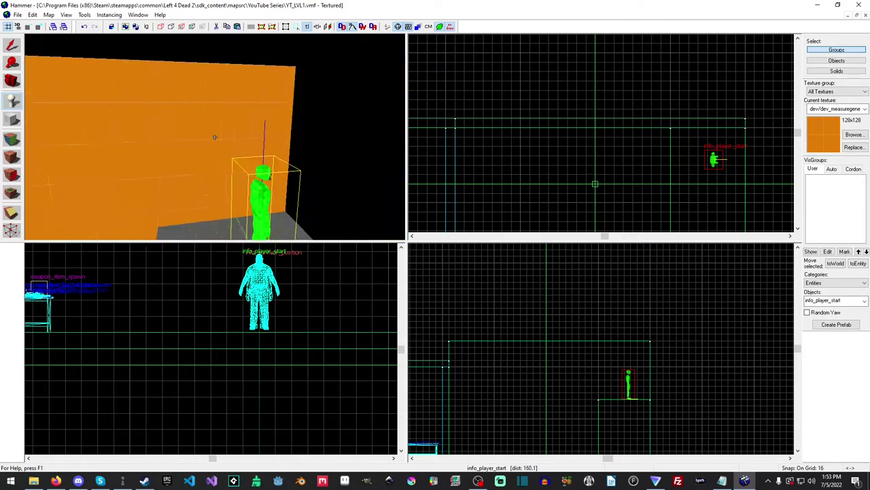
key(Delete)
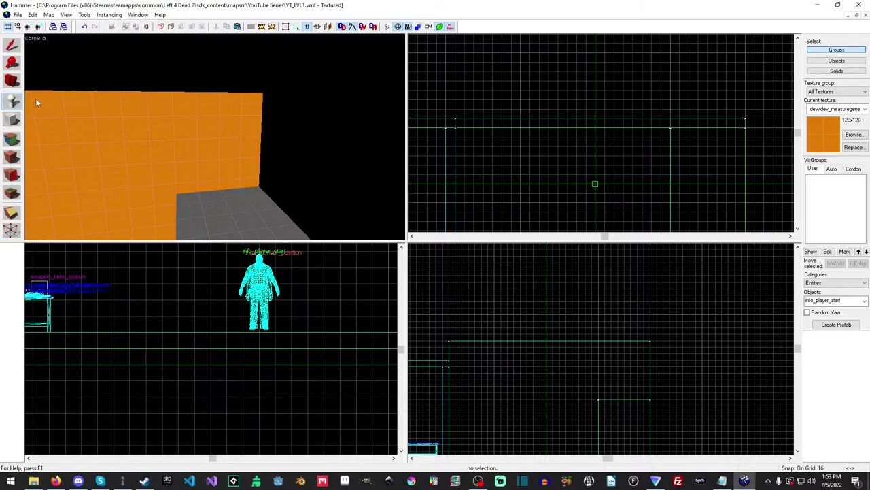
Step: Create a second wall of the same height along the low block's outer side, spanning the full depth of the outdoor area
click(111, 126)
key(shift+b)
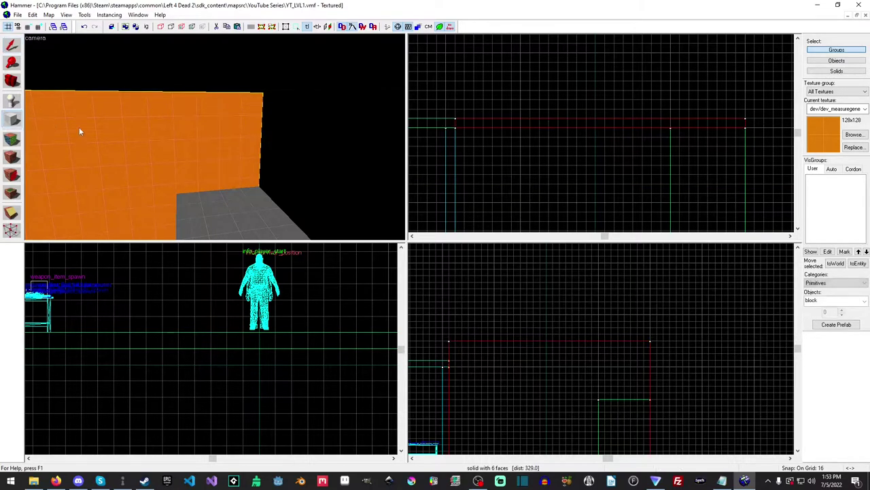
drag(745, 122, 755, 157)
key(Return)
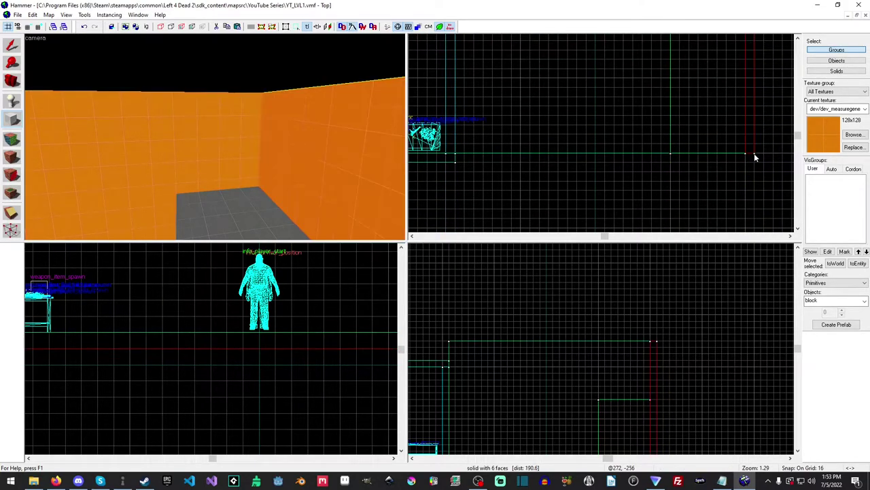
Step: Create a third wall of the same height at the prop-table end, running from the room to the outer wall's far face
scroll(755, 155, up, 1)
scroll(642, 365, down, 4)
scroll(737, 106, down, 2)
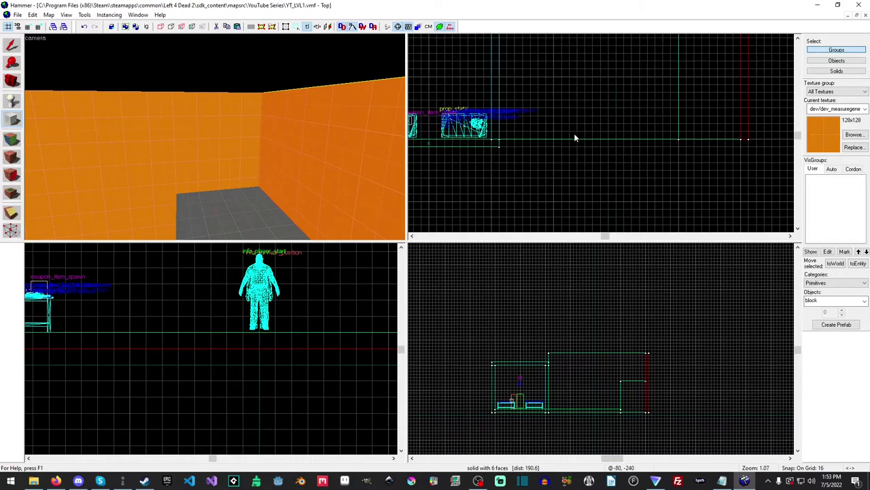
drag(501, 142, 751, 148)
key(Return)
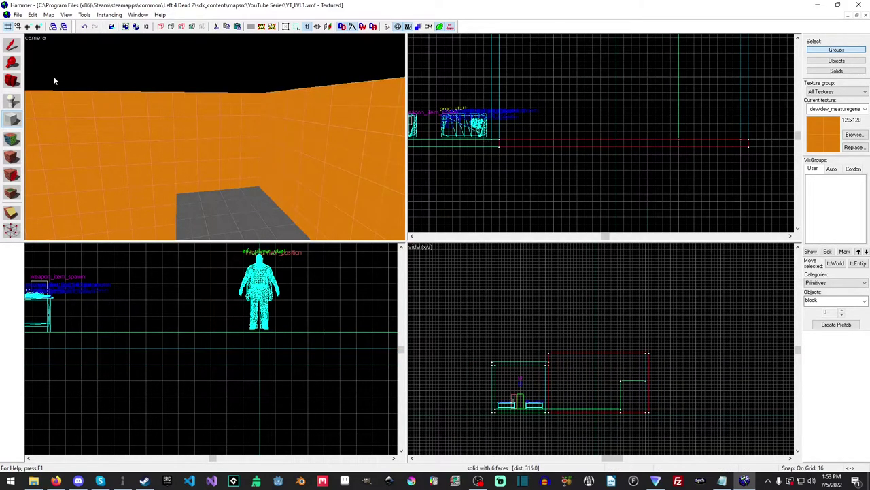
key(z)
key(s)
key(z)
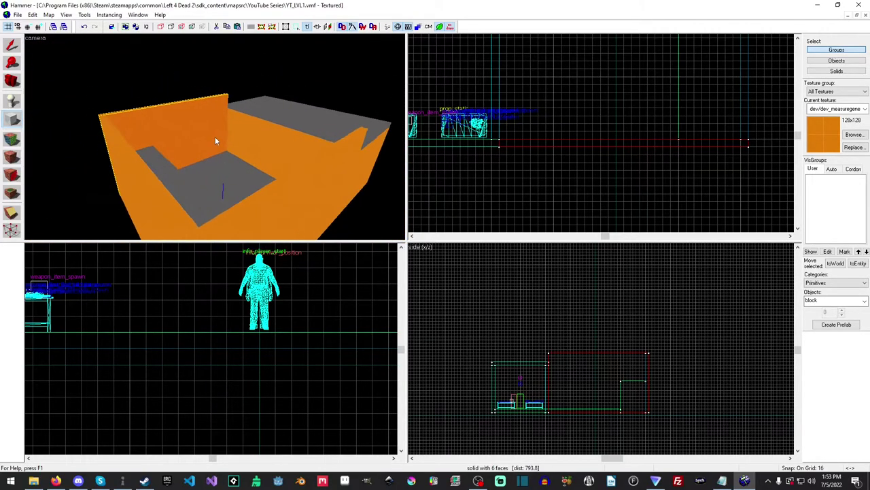
Step: Choose dev/dev_measuregeneric01b as the current texture
click(854, 135)
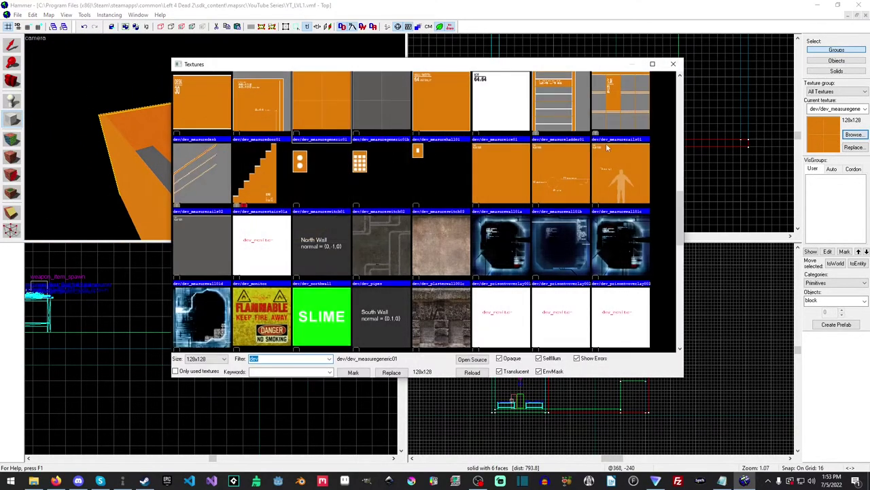
click(391, 112)
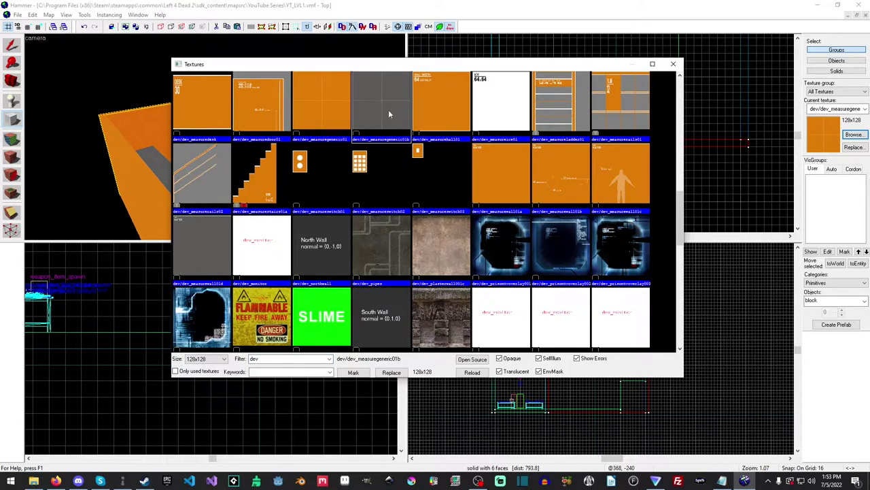
double_click(389, 111)
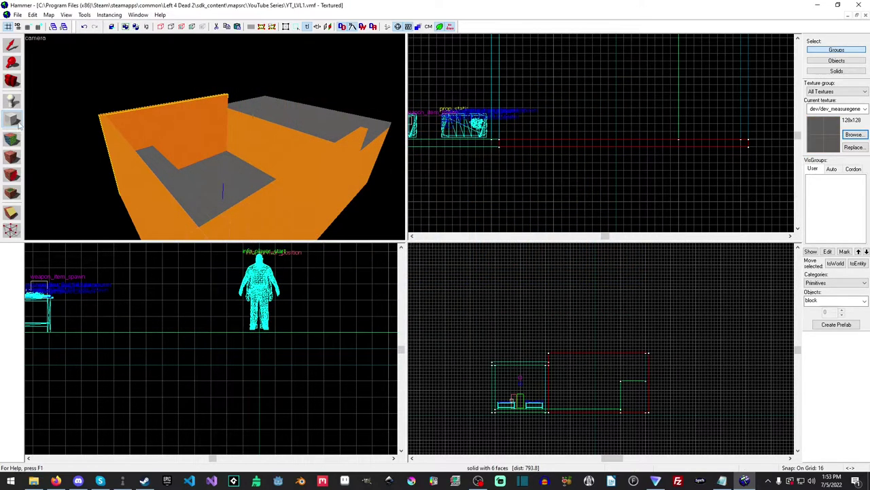
Step: Outline a ceiling block 512 by 544 units covering the whole outdoor area and its walls
drag(602, 91, 574, 159)
drag(598, 129, 751, 111)
middle_drag(677, 80, 618, 191)
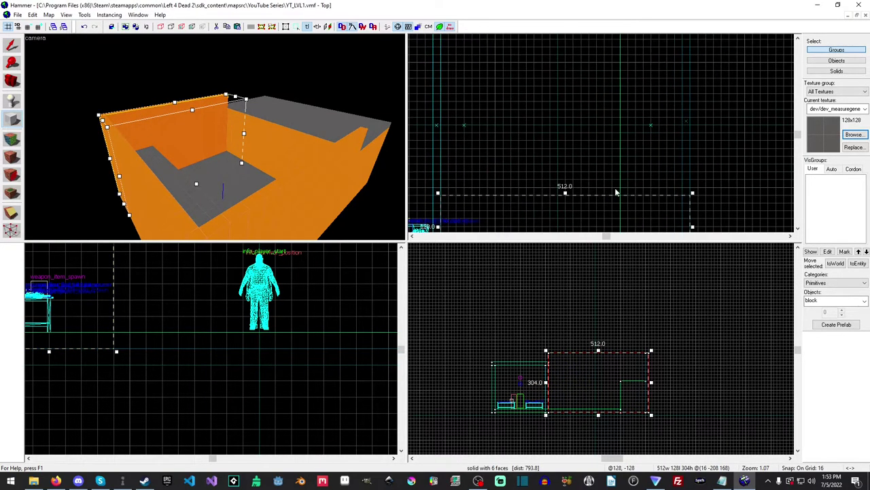
drag(566, 193, 584, 101)
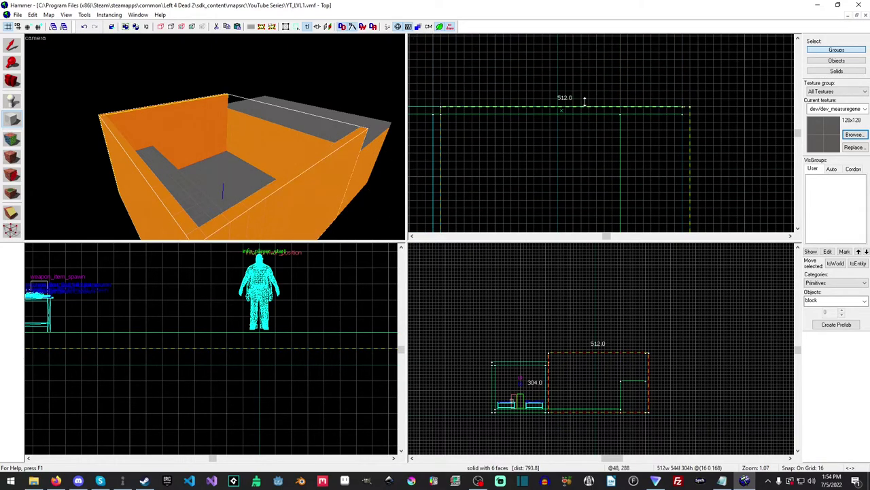
Step: Move the ceiling outline up 16 units, reduce it to 16 units thick resting on the walls, and create the block
click(595, 383)
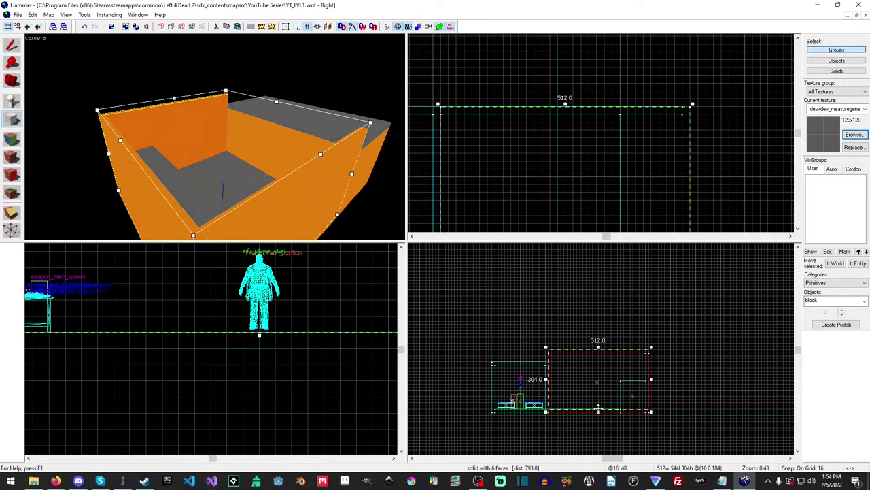
drag(600, 412, 604, 355)
key(z)
key(w)
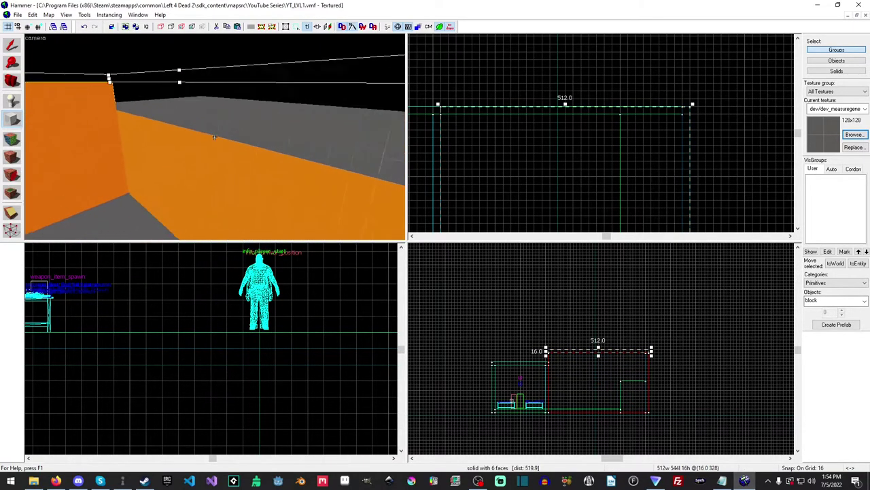
key(s)
key(z)
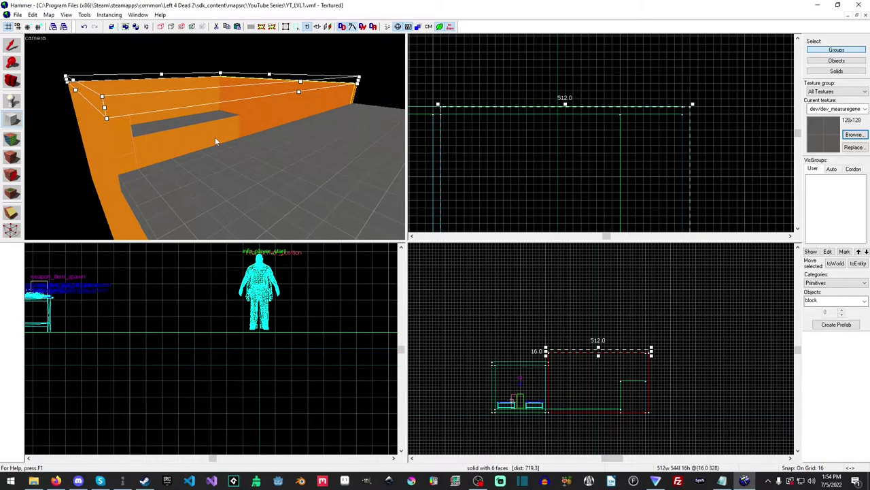
key(Return)
click(12, 45)
click(39, 136)
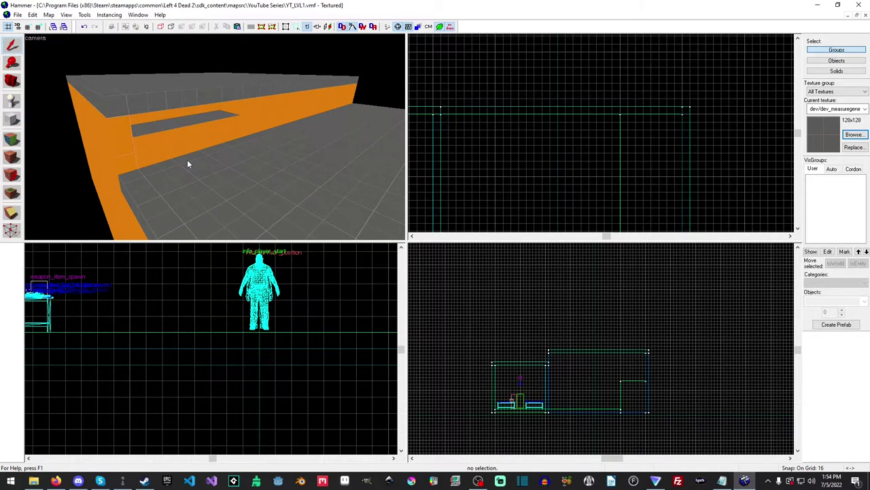
Step: Select the wall between the room and outdoor area and outline a block 16 thick and 80 wide within it
key(z)
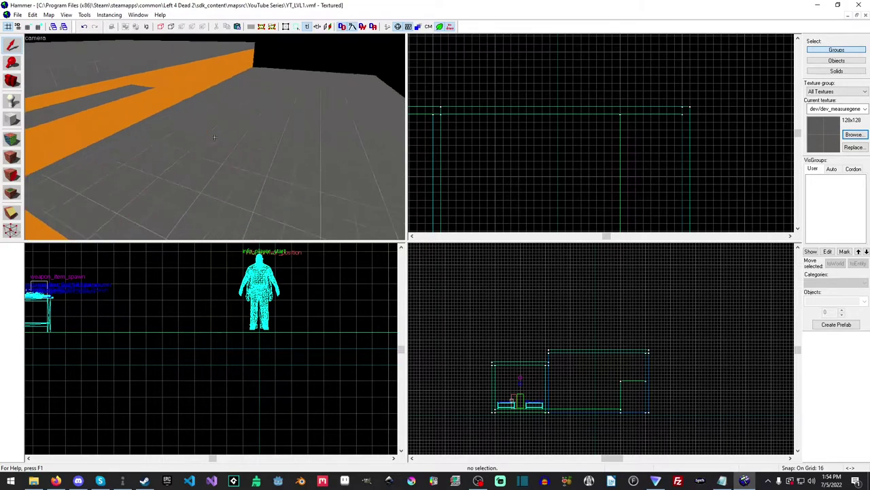
key(d)
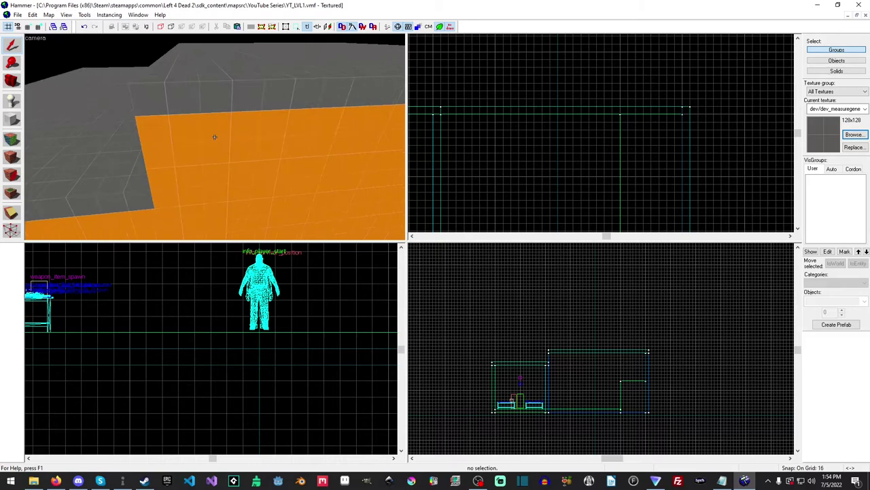
key(s)
key(z)
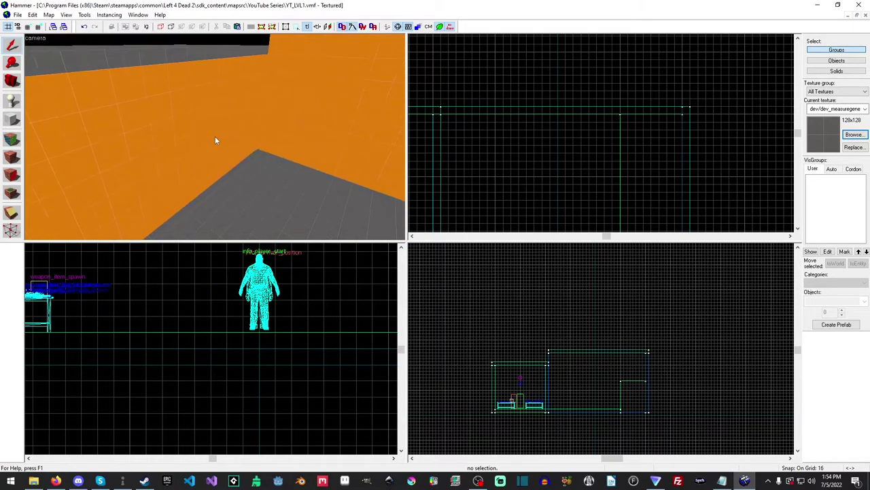
click(215, 138)
click(11, 119)
middle_drag(482, 165, 598, 125)
drag(537, 113, 547, 156)
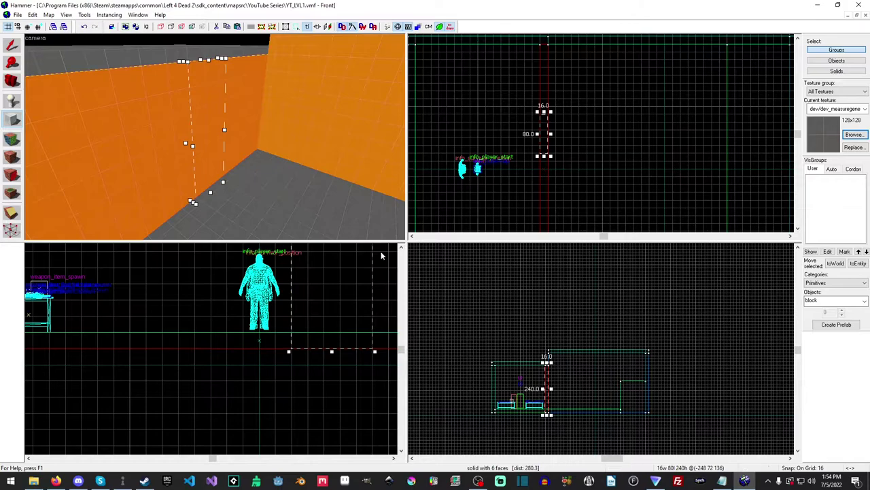
Step: Reduce the outline's height to 32 units, with its top near the player figure's head height
middle_drag(363, 297, 320, 379)
scroll(311, 296, down, 1)
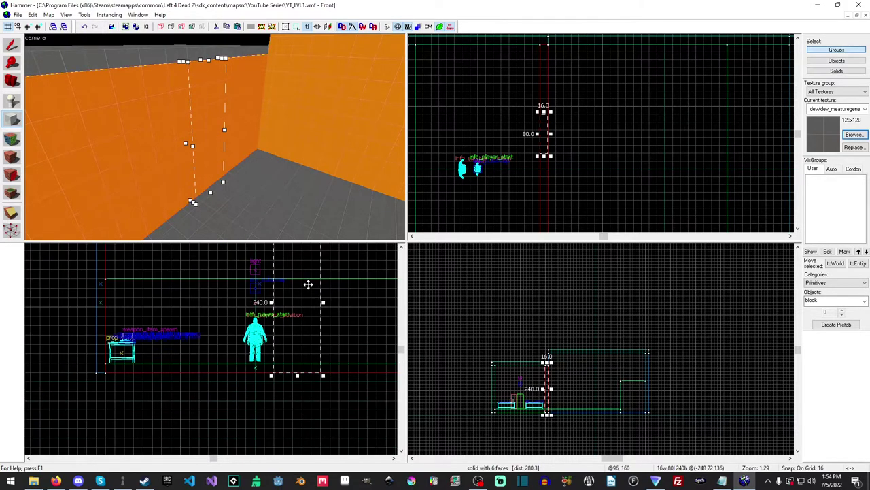
scroll(289, 310, down, 2)
drag(286, 285, 291, 368)
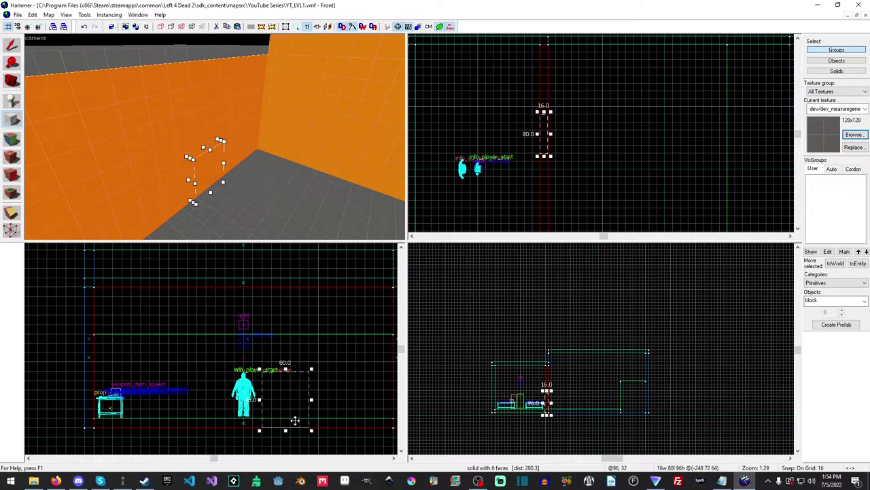
drag(289, 427, 293, 385)
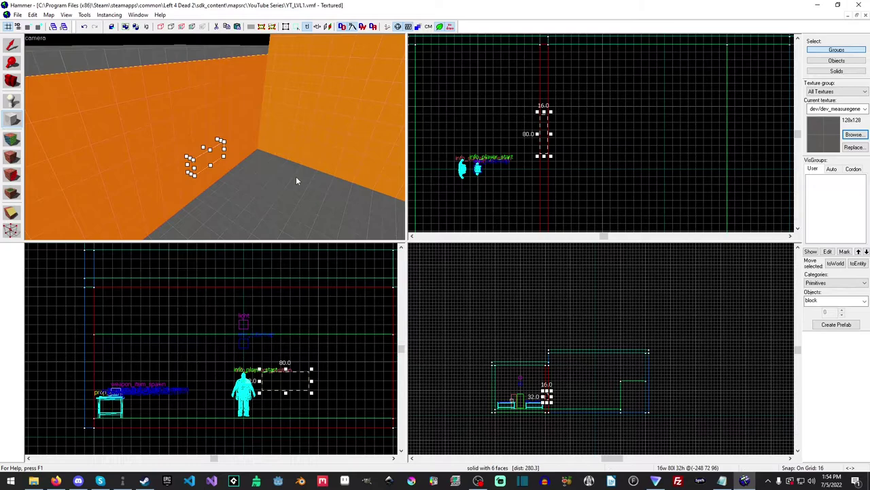
Step: Check the window outline's placement up close and create the 16 by 80 by 32 unit block in the shared wall
key(z)
key(w)
key(a)
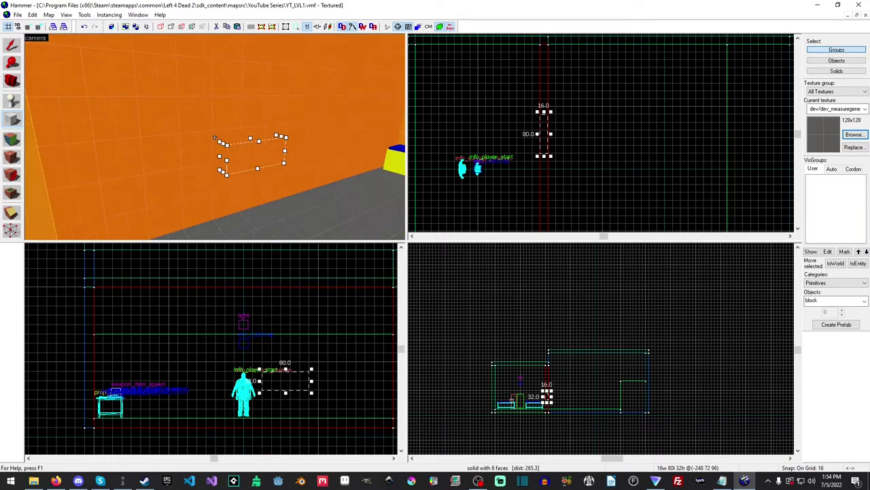
key(w)
drag(214, 136, 215, 137)
key(w)
key(s)
key(z)
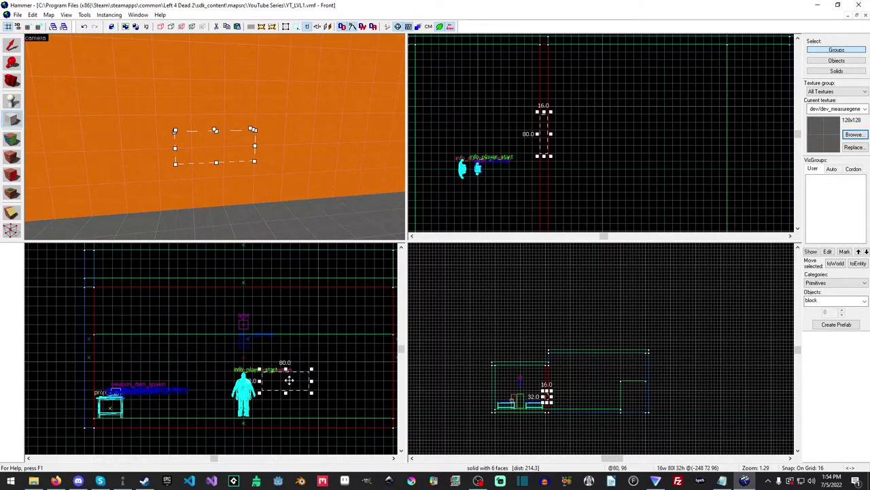
key(Return)
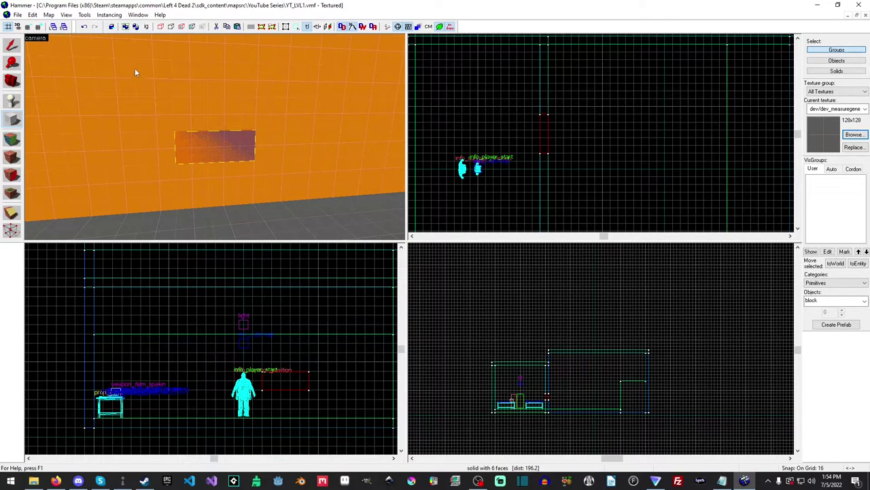
Step: Carve the shared wall with the selected window-sized block
click(84, 15)
click(84, 15)
click(84, 15)
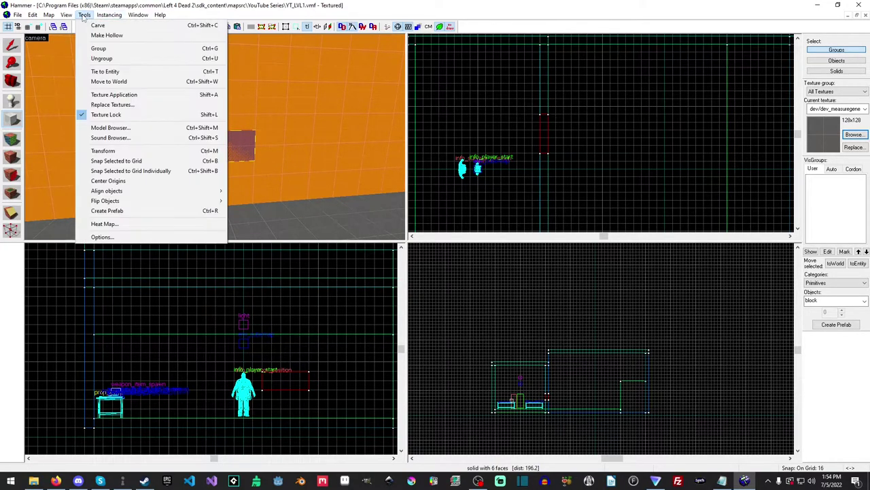
click(110, 29)
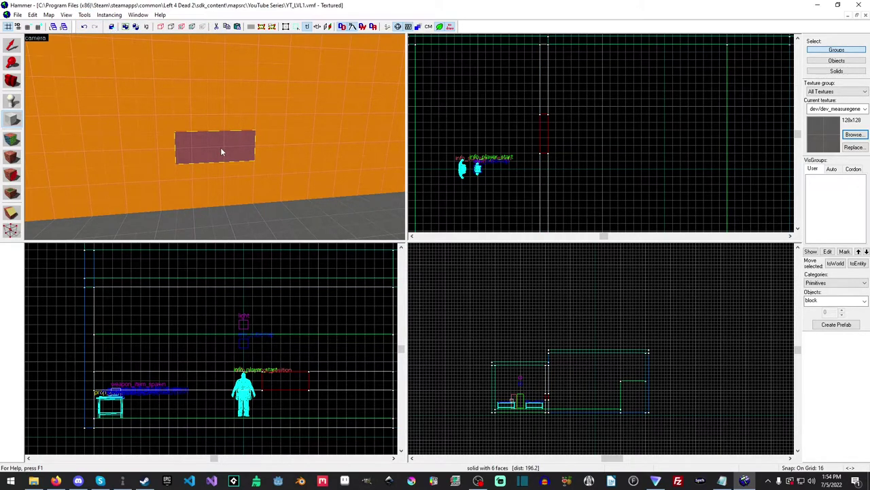
Step: Delete the window-sized block and check the carved opening up close and from the outdoor area
key(Delete)
drag(220, 147, 214, 137)
key(w)
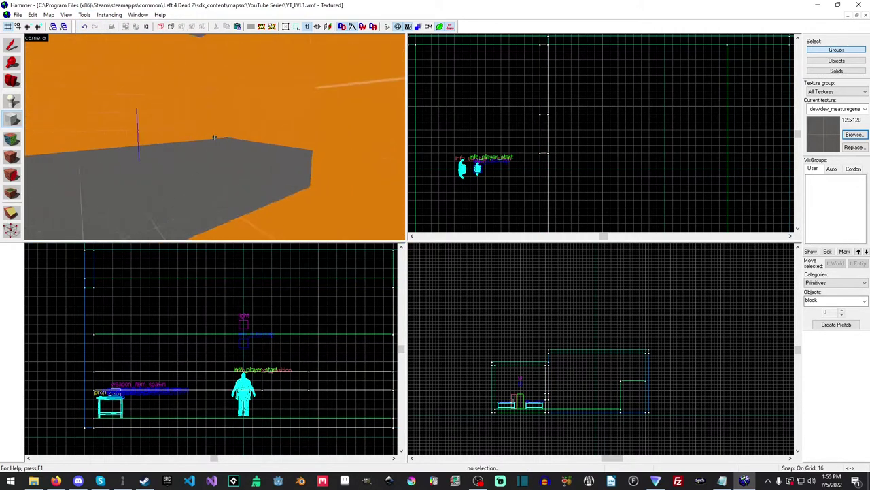
key(w)
key(s)
key(a)
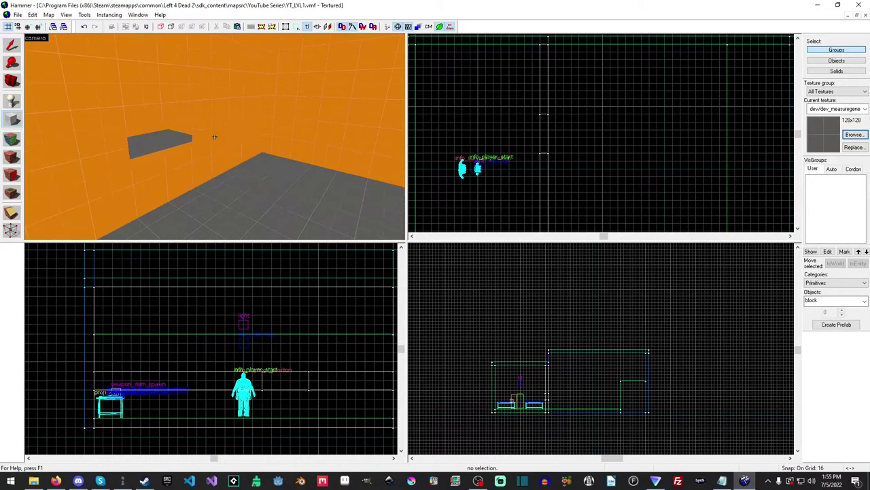
key(d)
drag(215, 137, 208, 119)
Step: Select the carved shared wall group and stretch its top upward to a height of 320 units
click(11, 45)
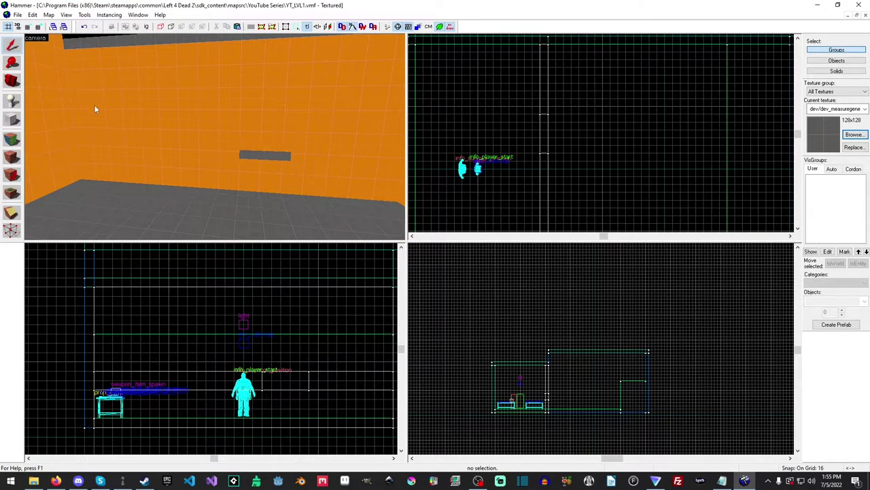
click(182, 100)
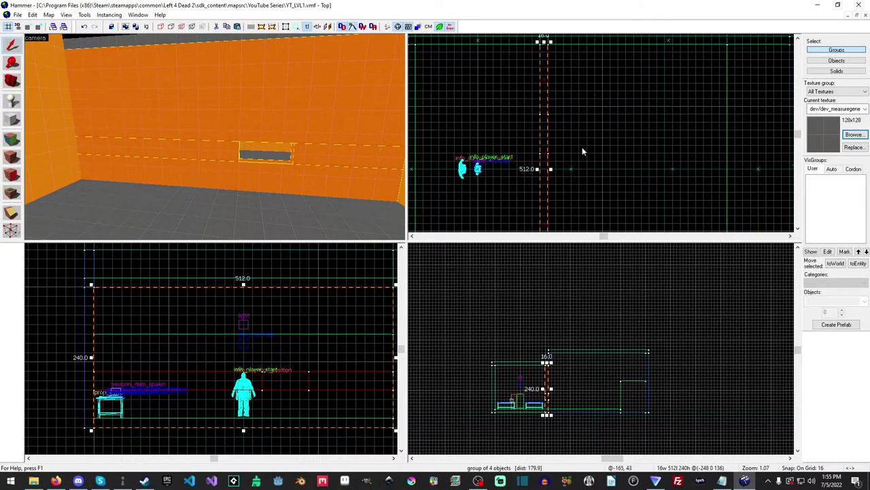
scroll(557, 368, up, 5)
scroll(558, 367, down, 1)
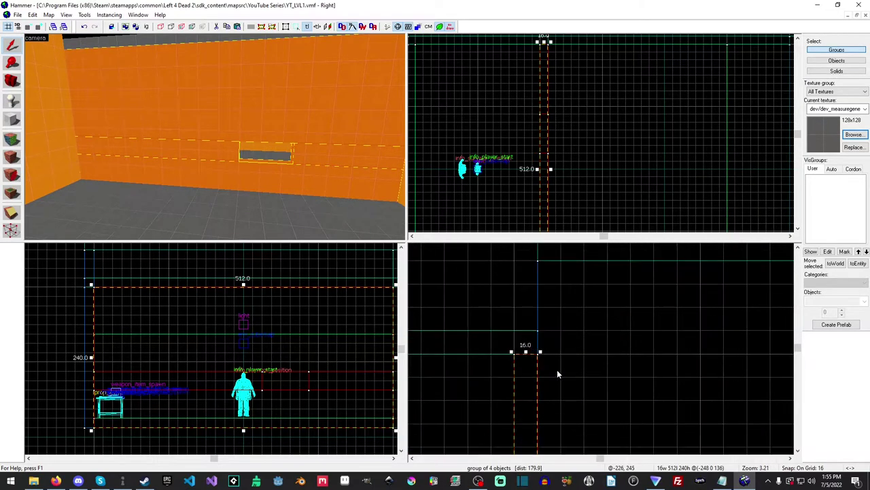
drag(544, 354, 544, 311)
Step: Examine the stretched wall and its window opening from inside, from the outdoor area and from above the ceilings
key(z)
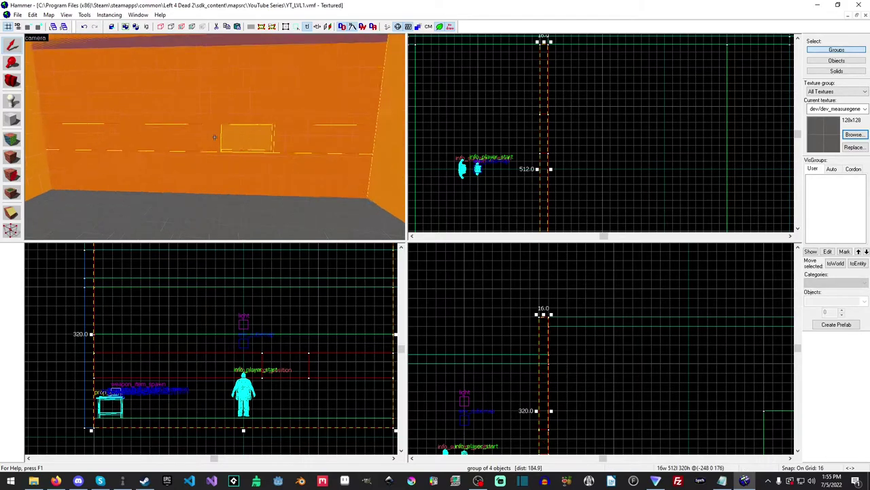
key(w)
key(s)
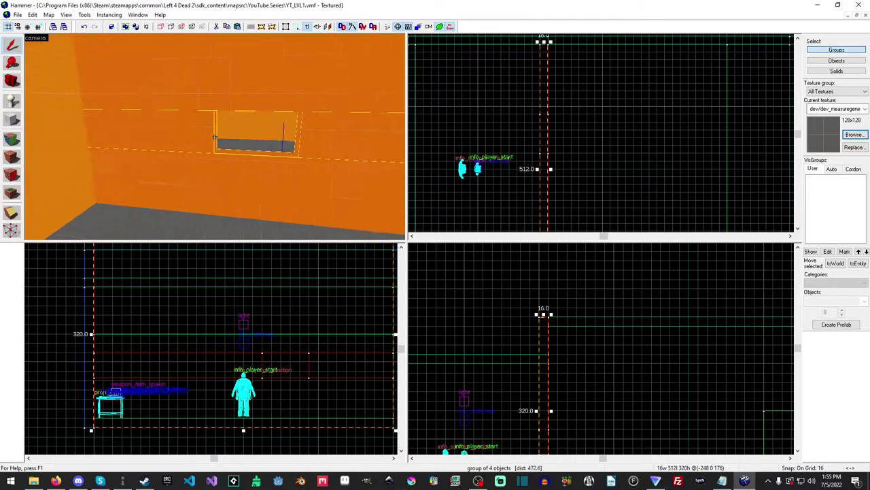
key(w)
key(z)
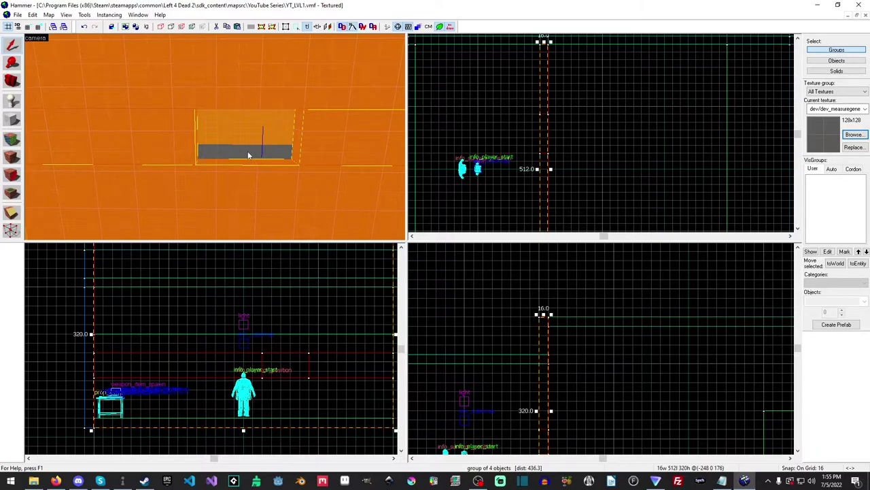
key(z)
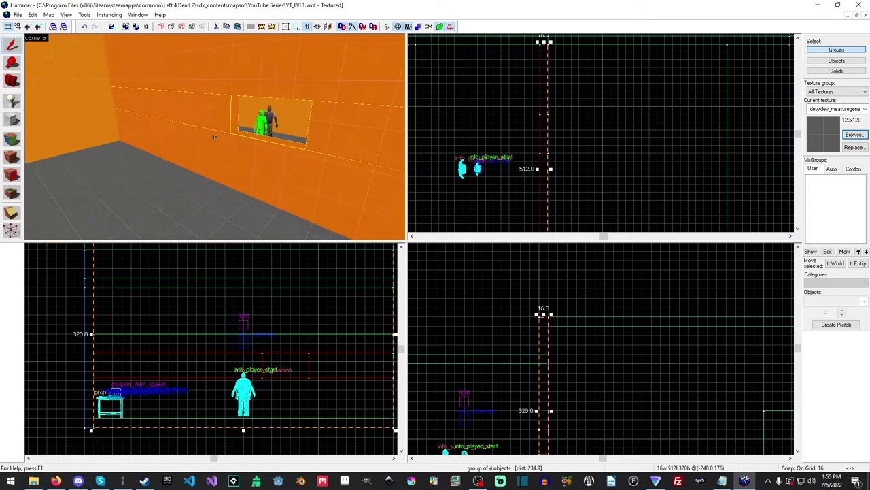
key(z)
key(z)
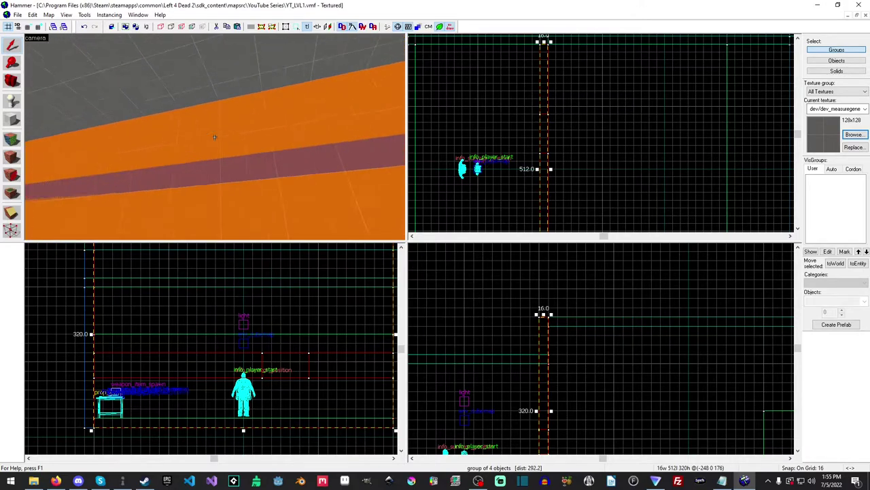
key(z)
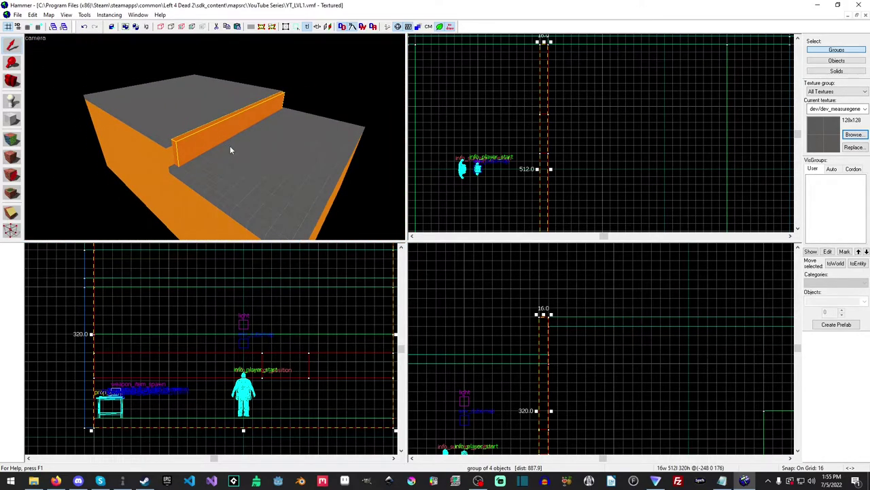
Step: Undo the wall stretch, the deletion of the window-sized block and the carve of the shared wall
key(ctrl+z)
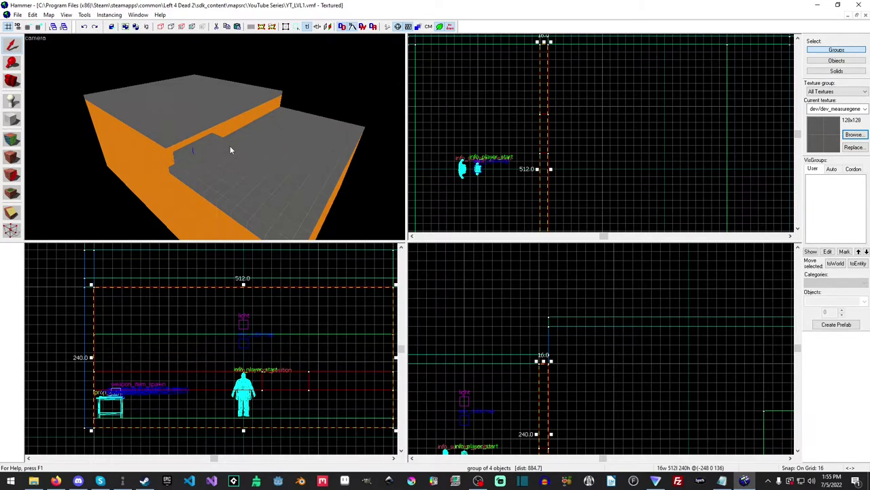
key(ctrl+z)
key(ctrl+z)
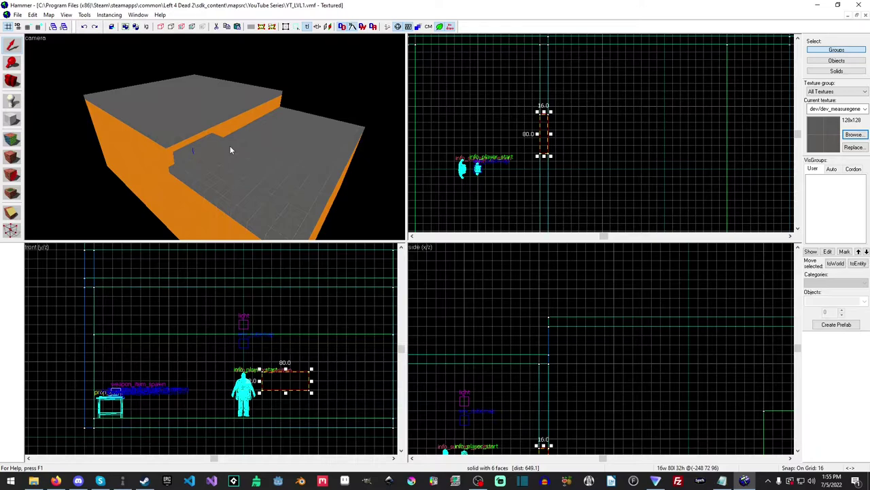
key(ctrl+z)
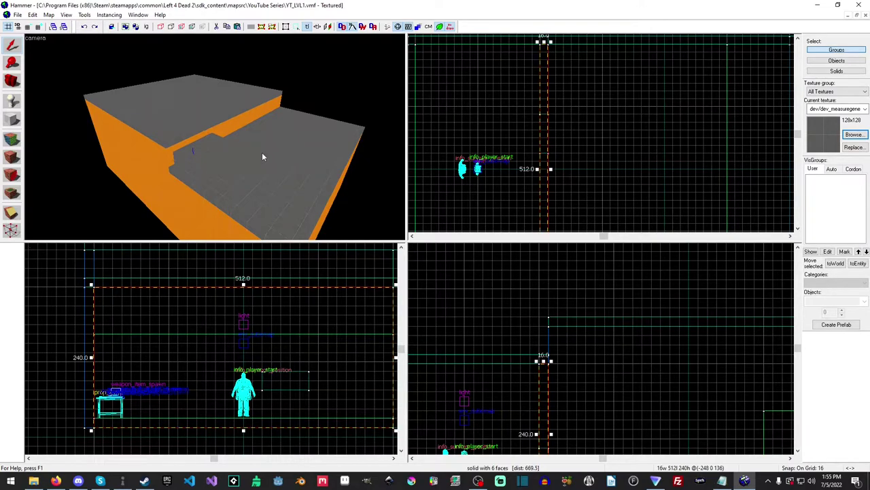
Step: Shorten the room's ceiling to 272 units wide so it ends at the inner face of the shared wall
click(261, 153)
drag(549, 169, 542, 170)
key(z)
key(a)
key(w)
key(z)
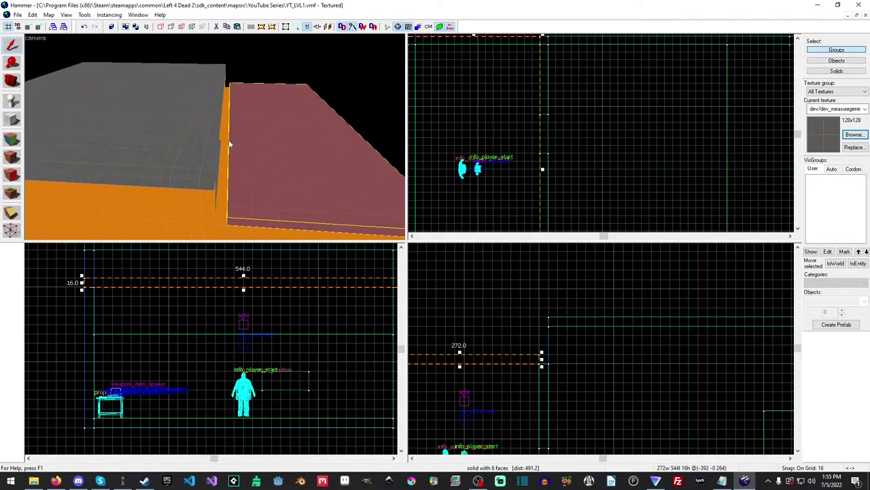
Step: Raise the uncarved shared wall to 304 units tall and extend the outdoor ceiling over it to 528 units wide
click(228, 144)
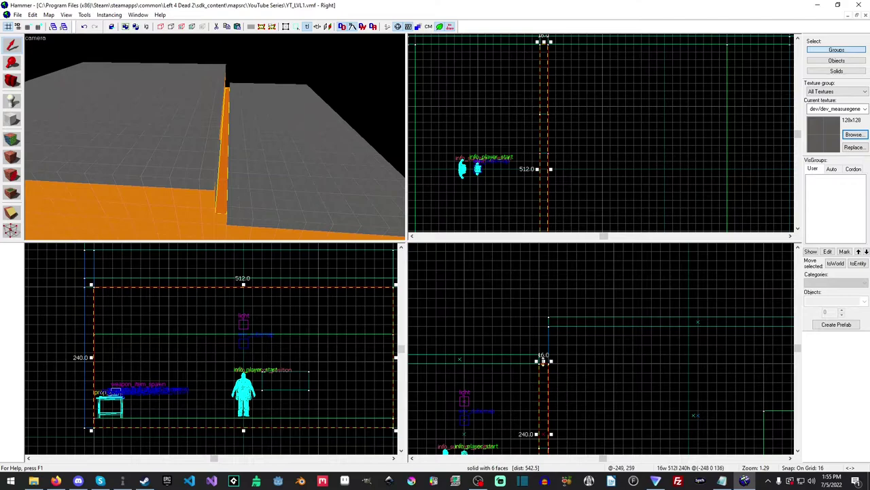
drag(543, 363, 550, 326)
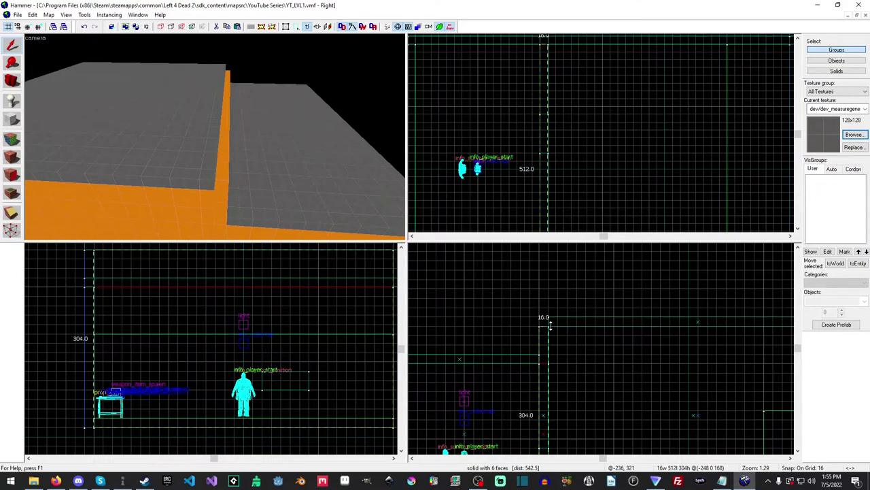
click(202, 167)
drag(545, 171, 529, 173)
Step: Shorten the room's side wall opposite the tables to 272 units wide so it meets the shared wall's inner face
key(z)
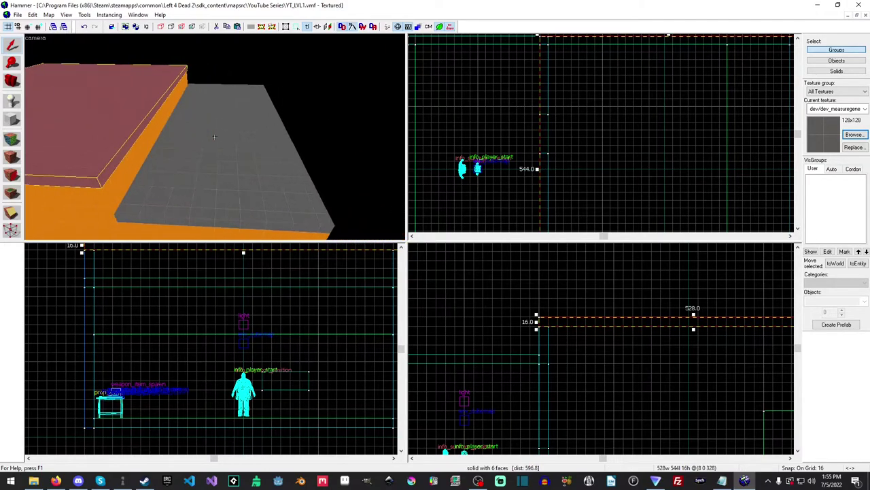
key(z)
click(206, 210)
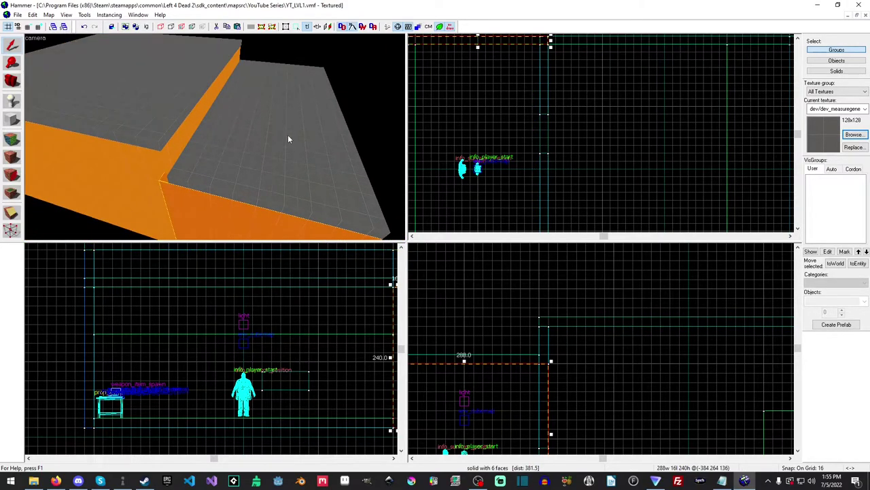
key(z)
key(z)
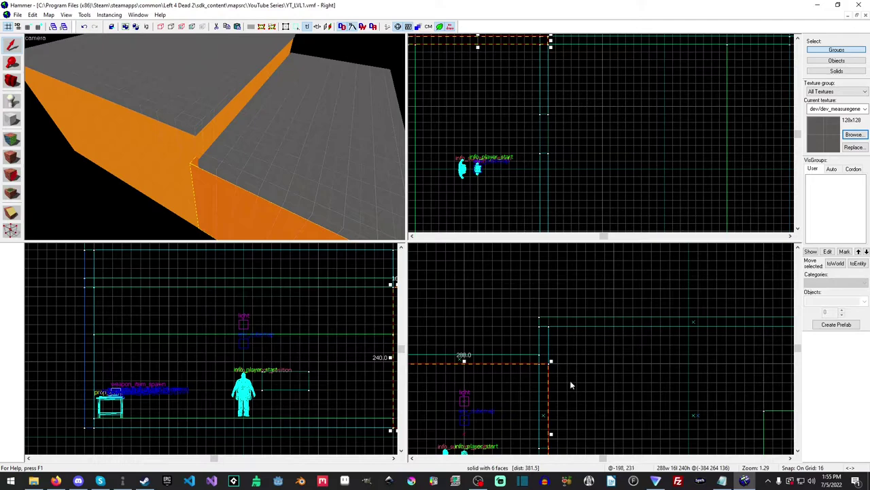
middle_drag(567, 425, 605, 330)
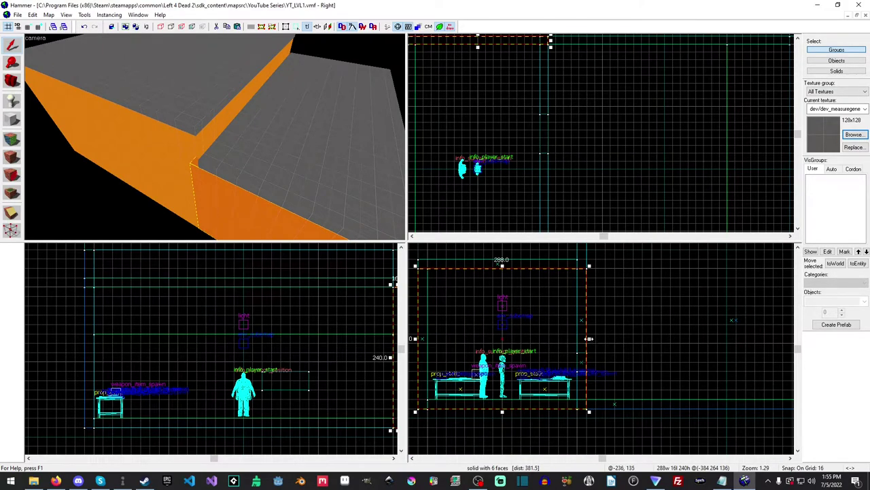
drag(589, 338, 582, 338)
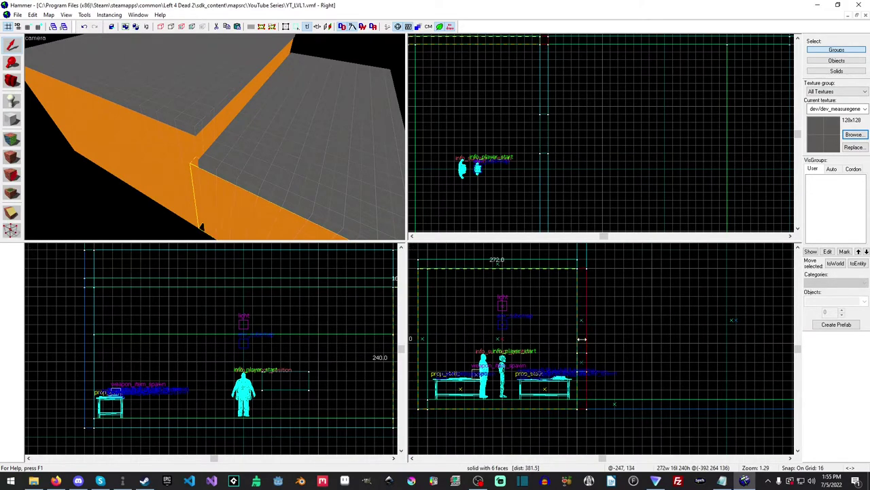
Step: Extend the shared wall to 528 units long so it covers the end of the shortened side wall
click(207, 135)
scroll(566, 116, up, 4)
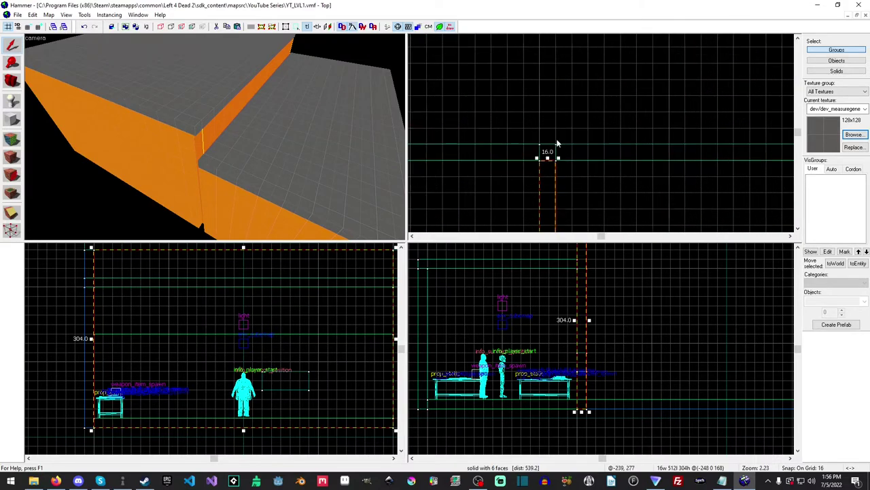
drag(548, 158, 548, 143)
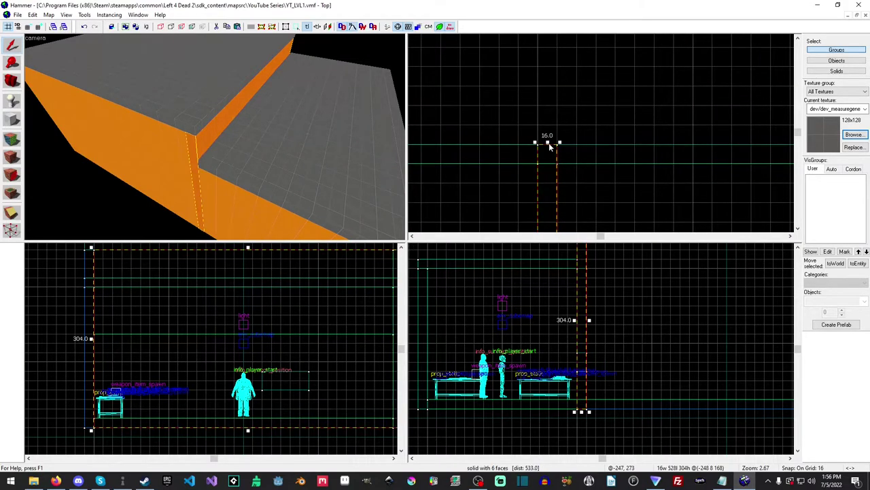
Step: Shorten the room's side wall behind the tables so it ends at the shared wall's inner face
key(z)
key(w)
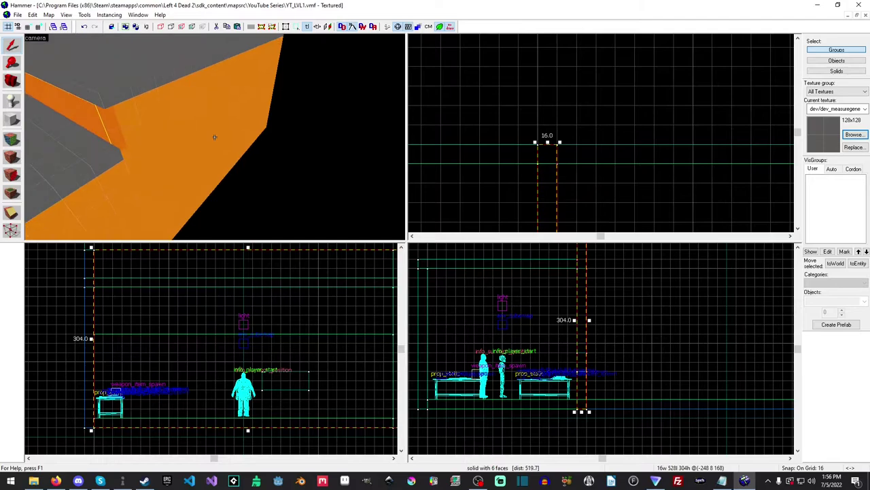
click(195, 147)
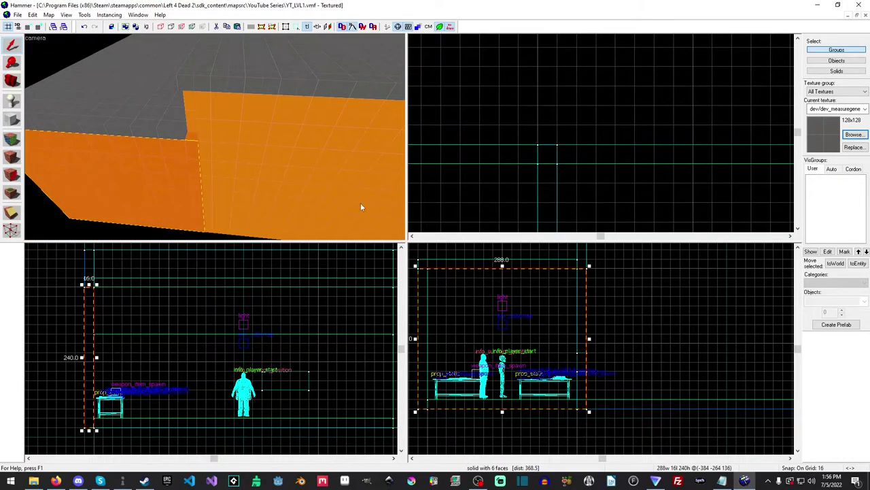
key(shift+e)
click(593, 343)
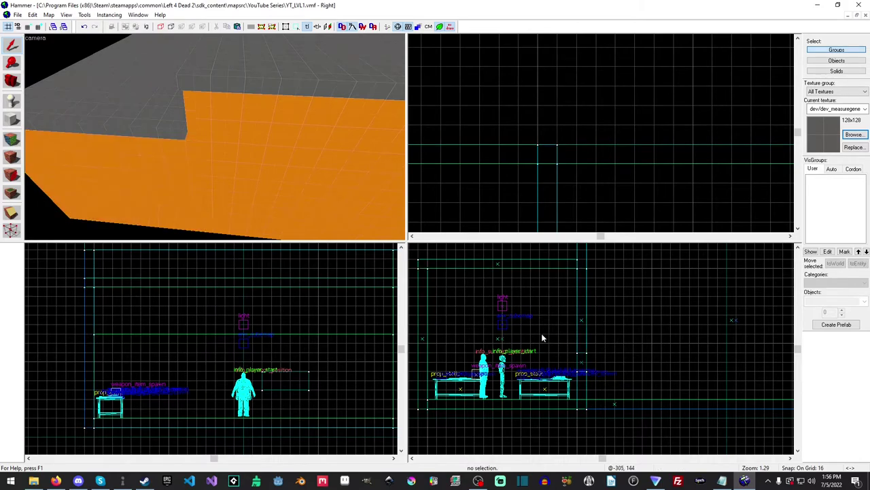
click(113, 170)
drag(589, 338, 579, 338)
Step: Extend the shared wall's end near the tables to fill the corner gap, making the wall 544 units long
click(194, 117)
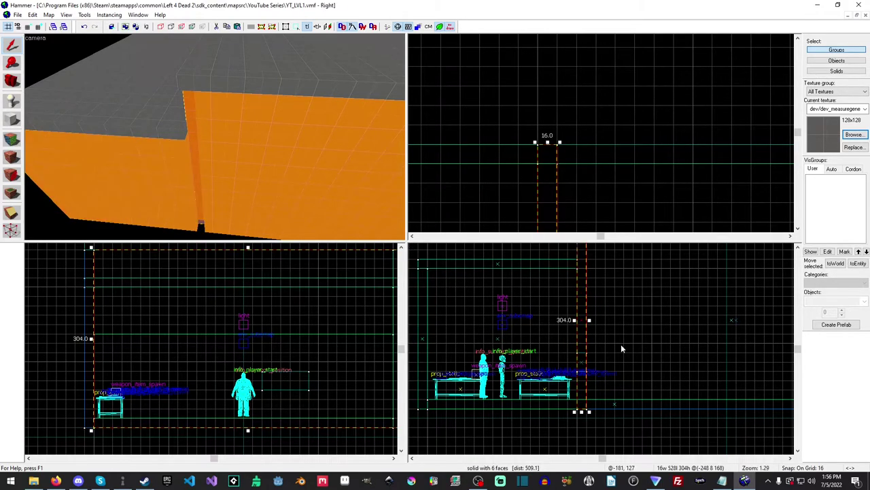
scroll(574, 202, down, 5)
middle_drag(597, 230, 595, 158)
drag(583, 165, 583, 172)
Step: Raise the shared wall's bottom edge to the floor's top surface, making it 288 units tall, and check the corners from below
key(z)
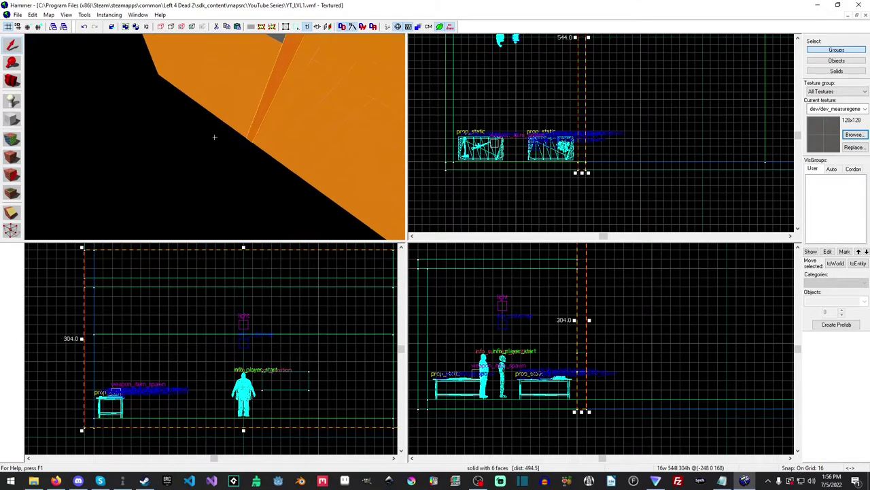
key(w)
key(w)
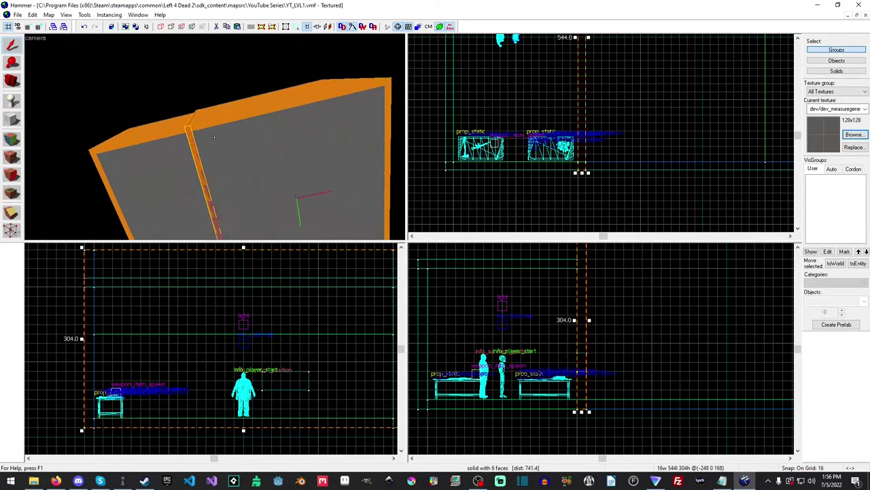
key(z)
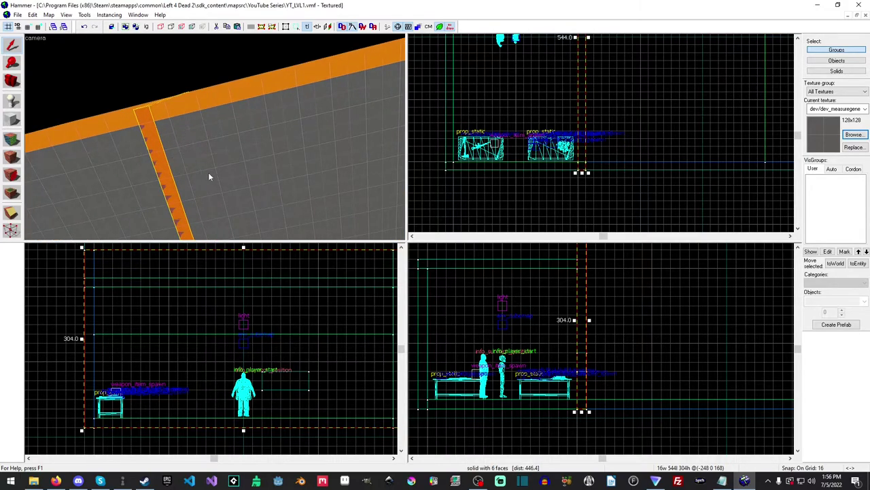
drag(582, 413, 580, 398)
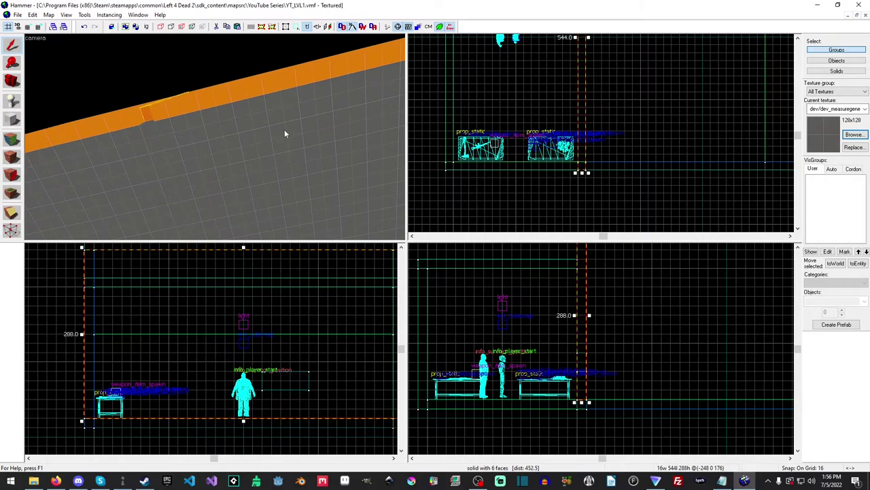
key(z)
key(z)
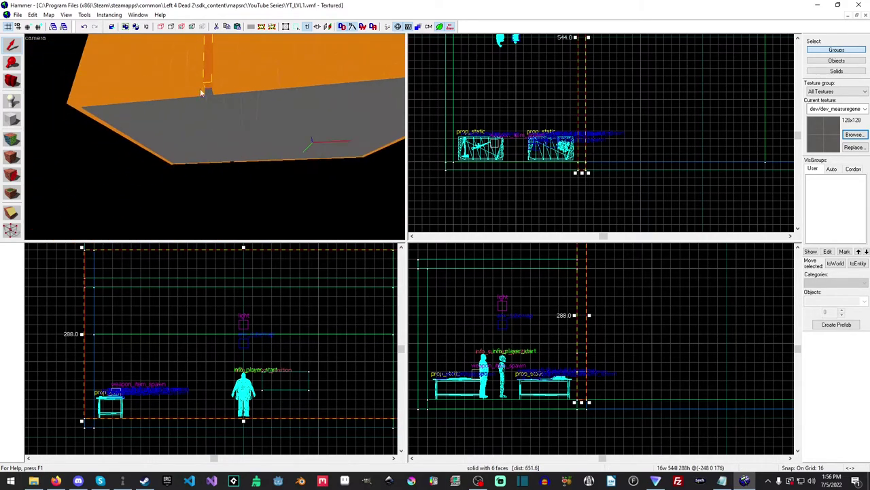
Step: Try extending the shared wall's bottom edge back down to a height of 304 units and clear the selection
drag(581, 402, 582, 412)
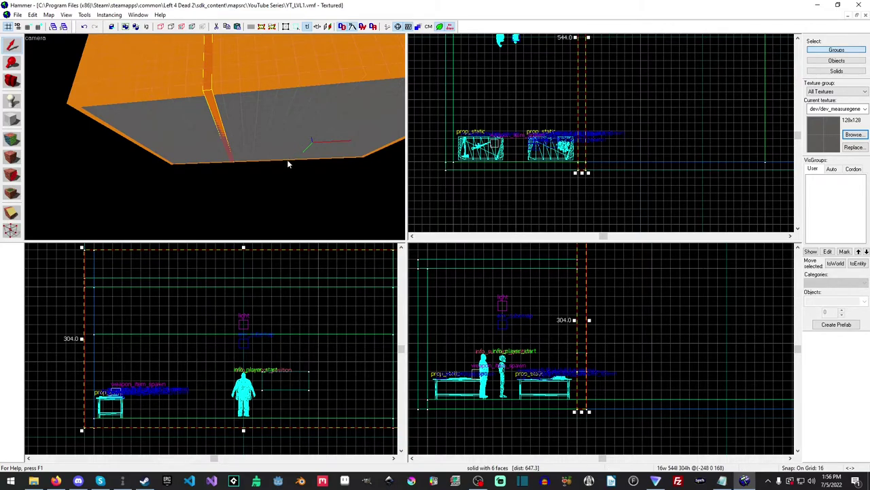
key(Delete)
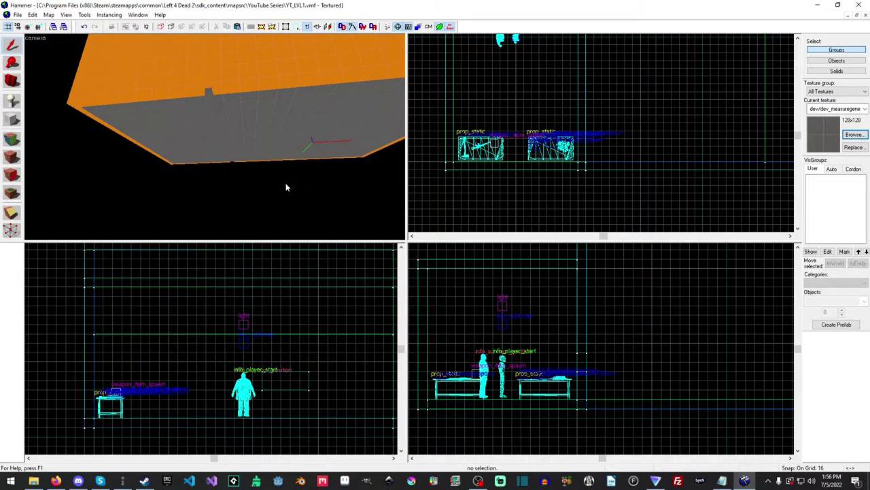
Step: Shorten the floor slab spanning both areas to 256 units wide so it ends at the shared wall's inner face
click(263, 124)
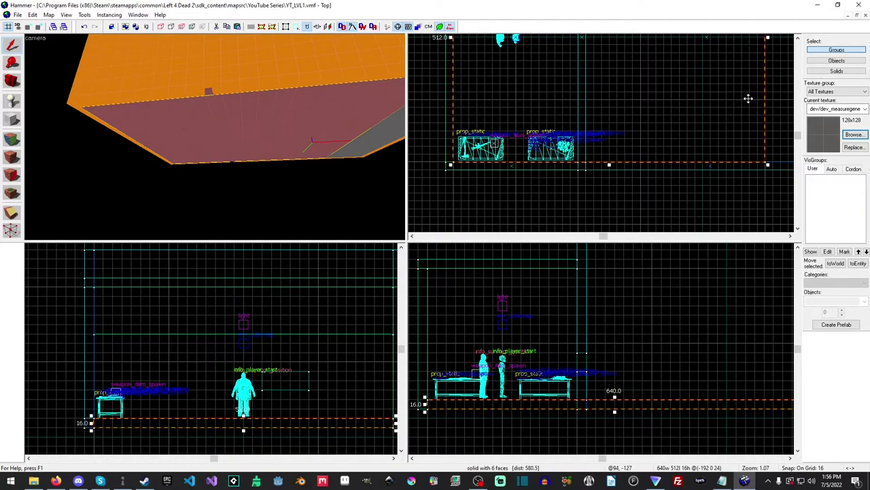
middle_drag(748, 99, 678, 159)
drag(688, 112, 505, 114)
Step: Extend the shared wall's bottom edge down to the floor's underside, making it 304 units tall, and clear the selection
click(307, 123)
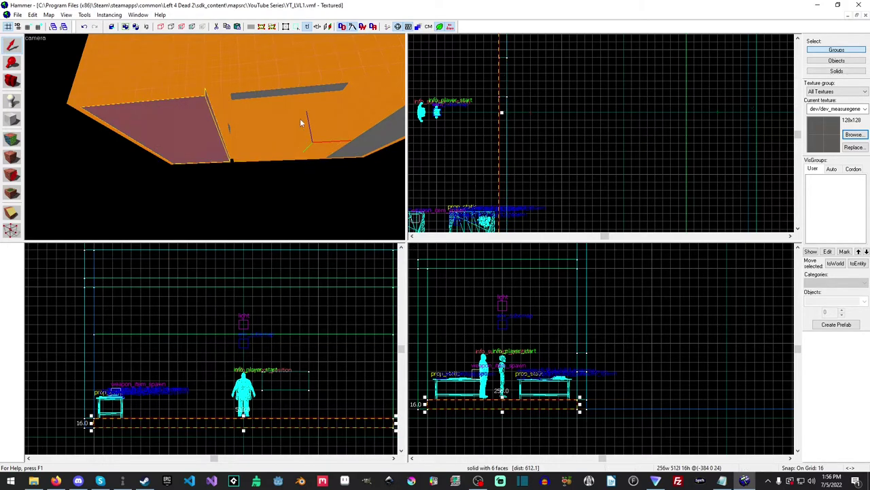
click(209, 77)
middle_drag(561, 208, 594, 108)
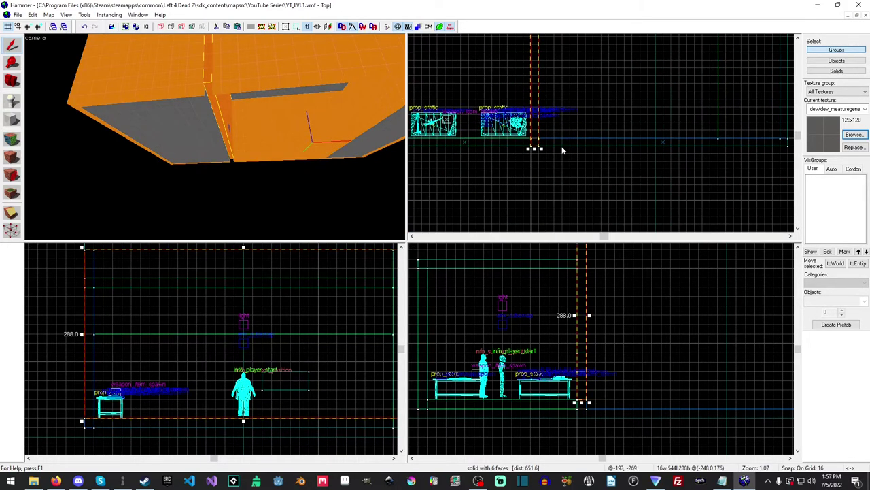
drag(582, 402, 584, 418)
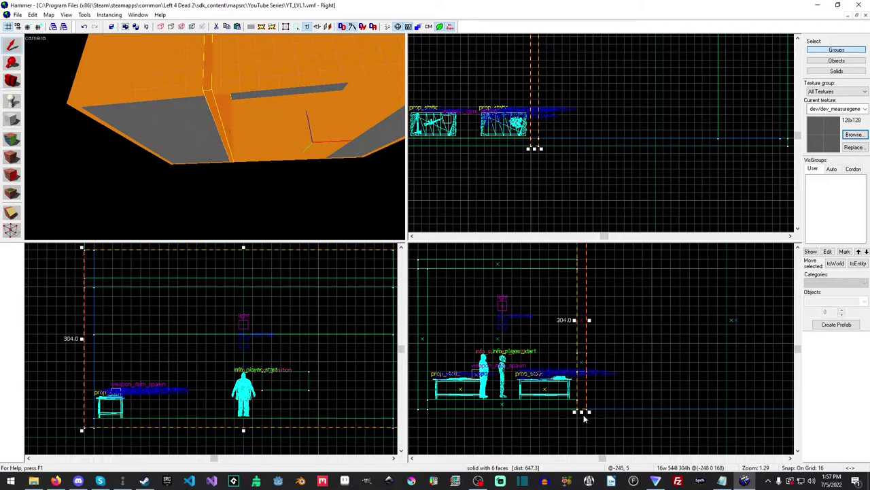
key(Escape)
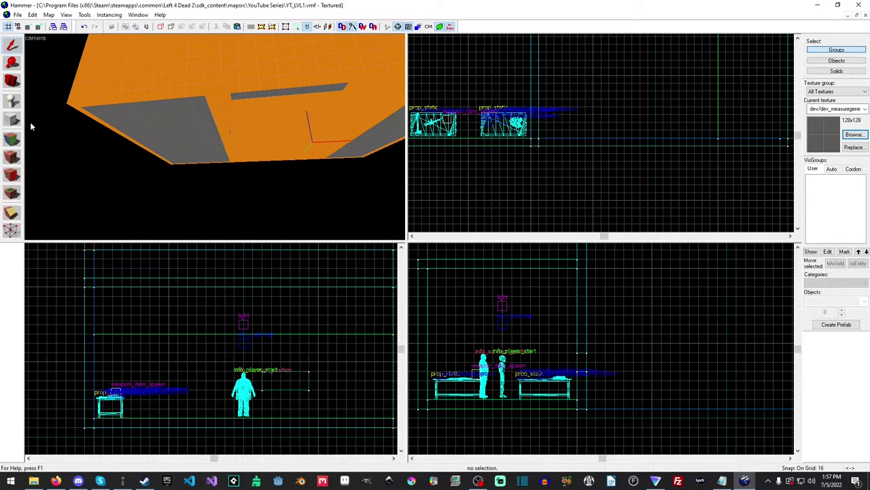
Step: Create a 368 by 512 unit floor block for the outdoor area, matching the room floor's thickness, between the shared wall and the ledge
click(12, 120)
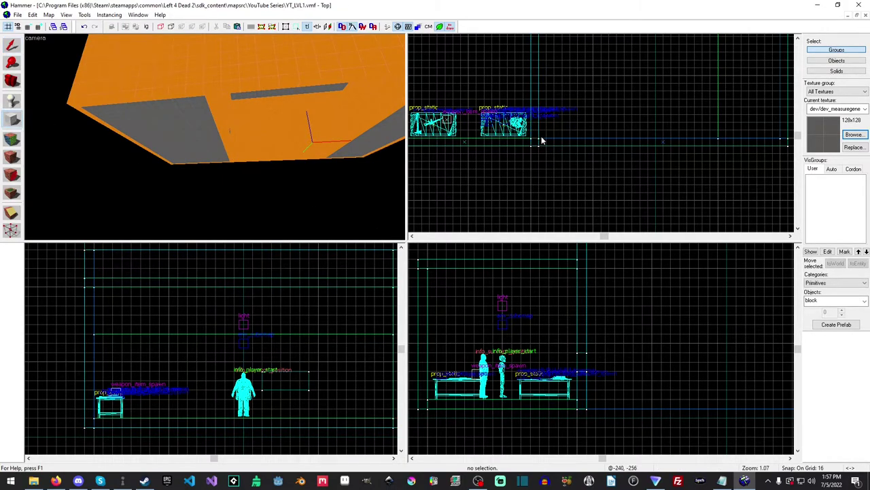
drag(542, 140, 722, 53)
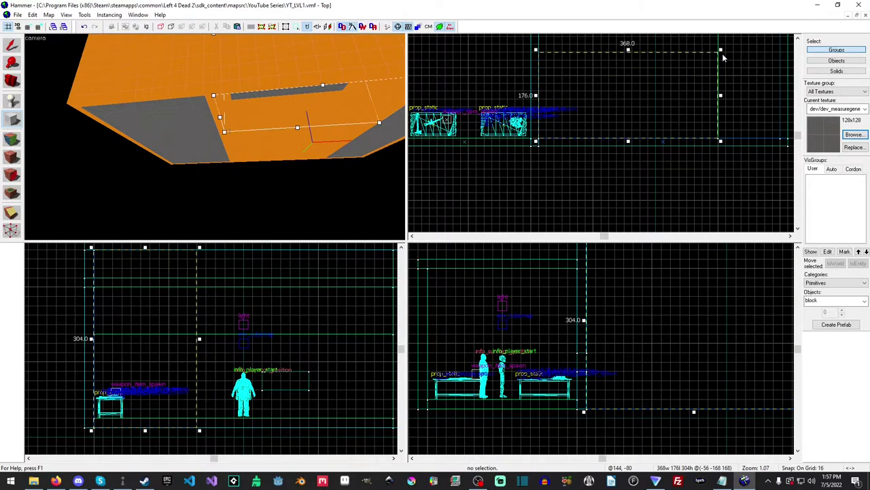
middle_drag(678, 53, 651, 189)
drag(602, 187, 602, 120)
scroll(664, 315, down, 3)
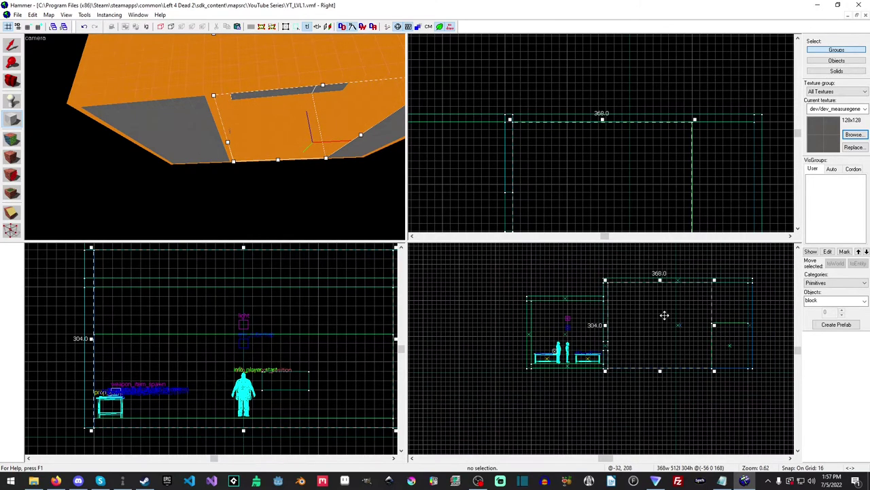
drag(660, 279, 661, 359)
key(Return)
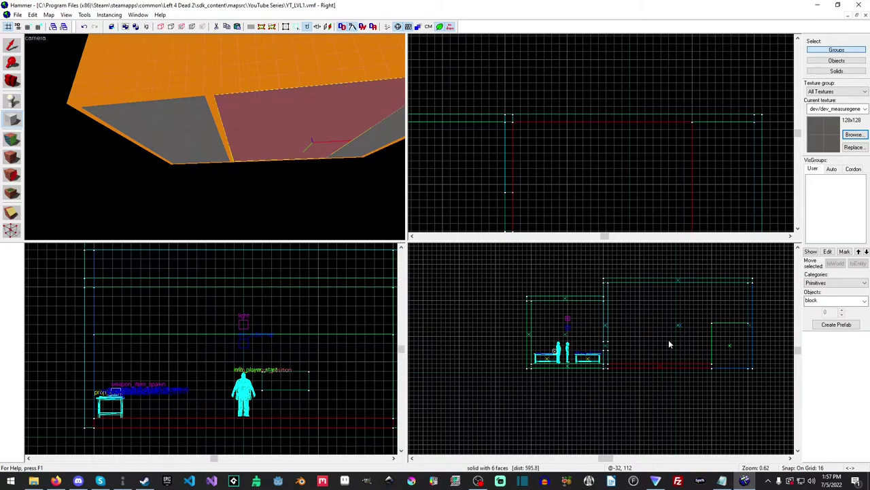
Step: Clear the selection and examine the new floor and shared wall joints from outside and inside the room
click(15, 44)
click(304, 173)
key(z)
key(d)
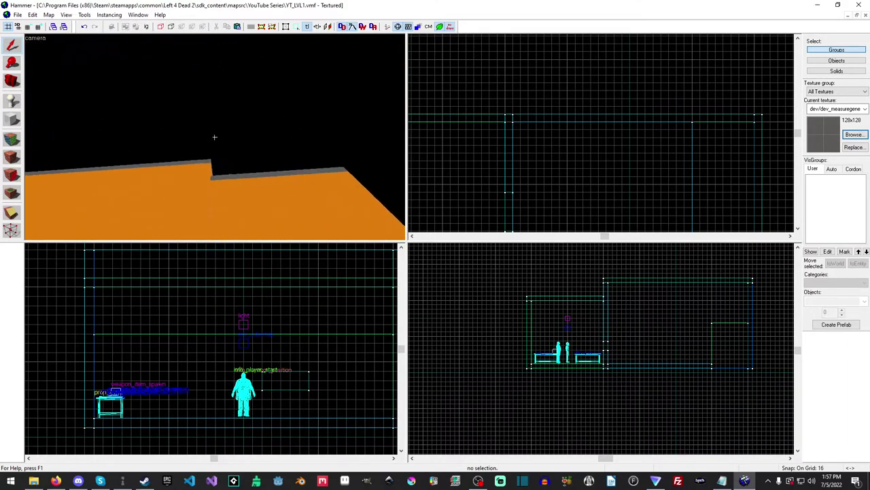
key(w)
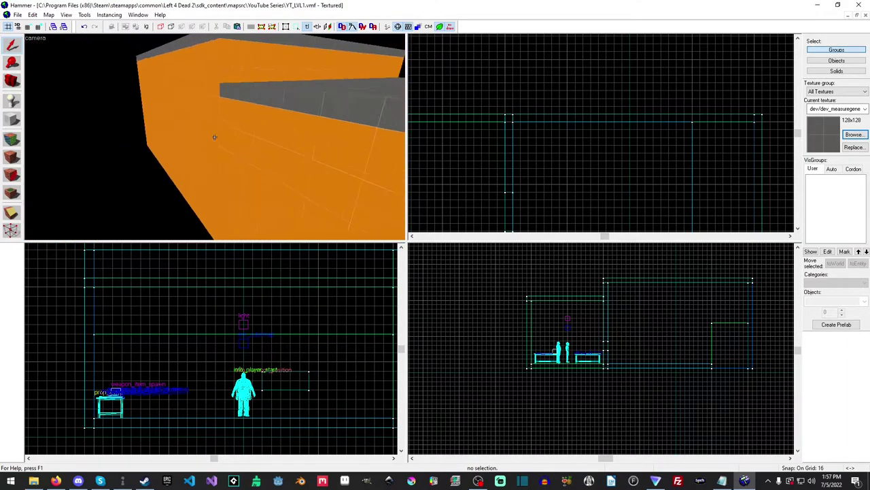
key(w)
key(s)
key(z)
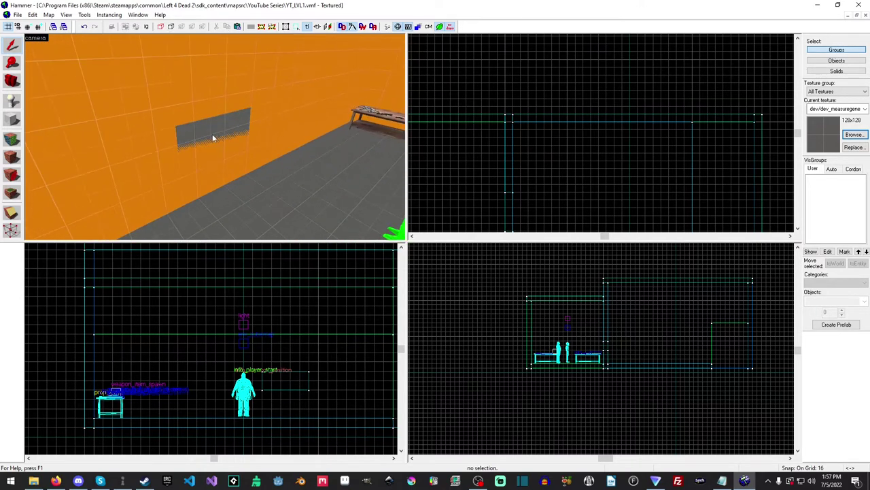
Step: Move the 80 by 32 unit window block along the shared wall, farther away from the tables
click(213, 138)
click(515, 204)
click(510, 212)
key(z)
key(s)
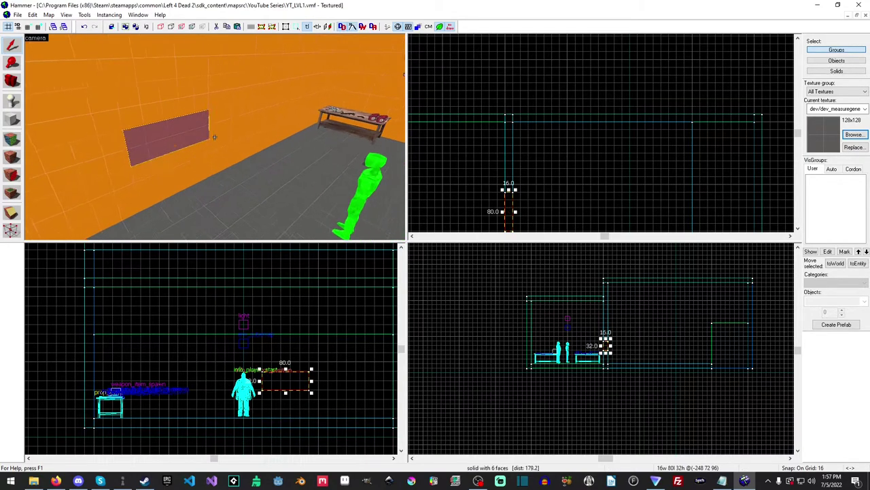
key(d)
key(a)
key(z)
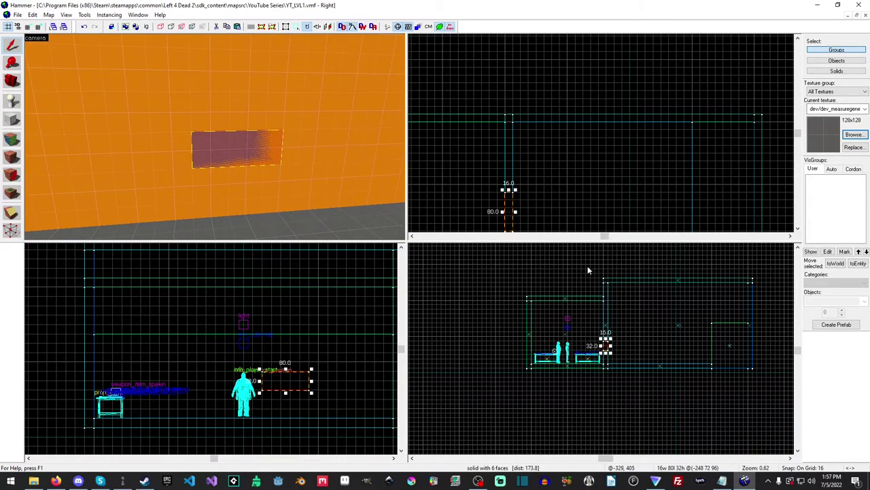
scroll(276, 383, up, 5)
mouse_move(301, 379)
mouse_down()
mouse_move(323, 379)
mouse_move(279, 380)
mouse_move(379, 383)
mouse_up()
Step: Carve a window opening into the shared wall with the selected block
key(z)
key(s)
key(w)
key(w)
key(a)
key(z)
click(89, 14)
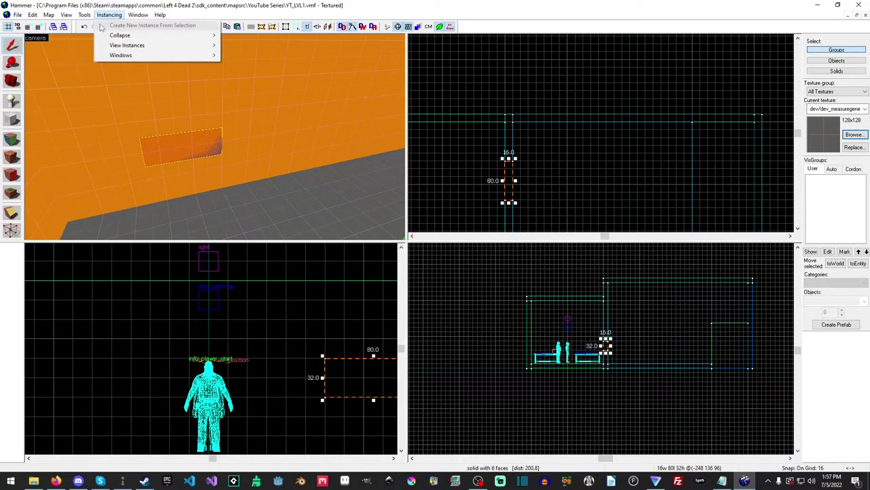
click(101, 26)
Step: Move the window block along the shared wall toward the tables and carve a second opening there
middle_drag(549, 197, 572, 77)
scroll(572, 78, down, 1)
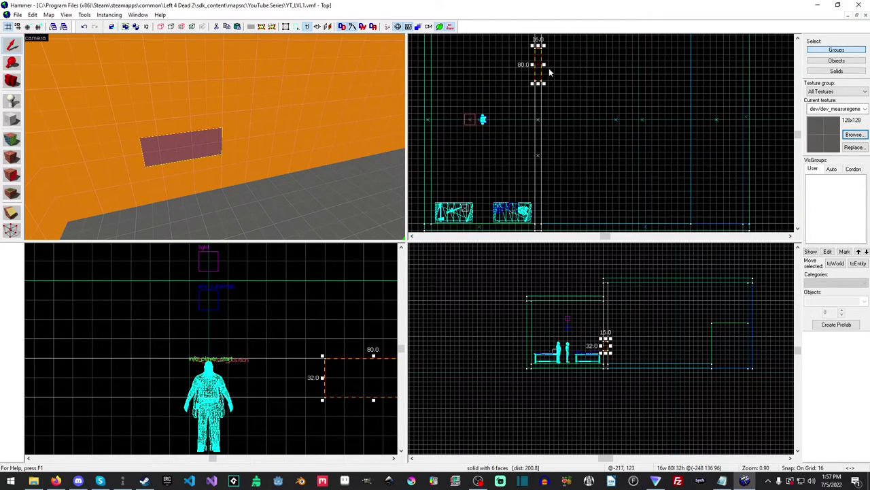
drag(538, 68, 540, 169)
click(85, 14)
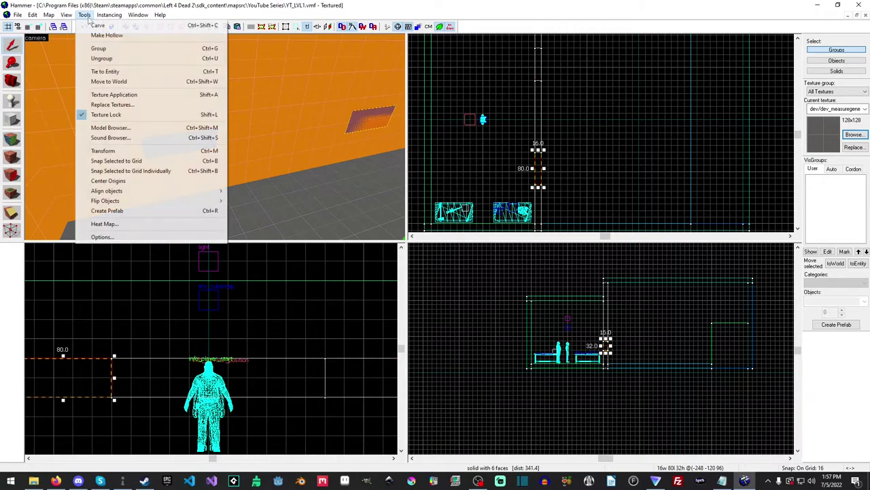
click(139, 50)
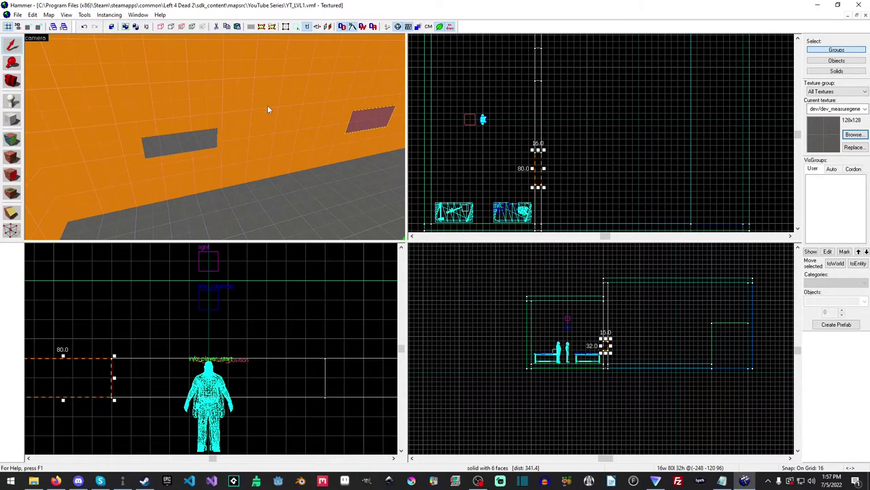
Step: Delete the carving block and check both window openings from the room and the outdoor area
key(Delete)
key(z)
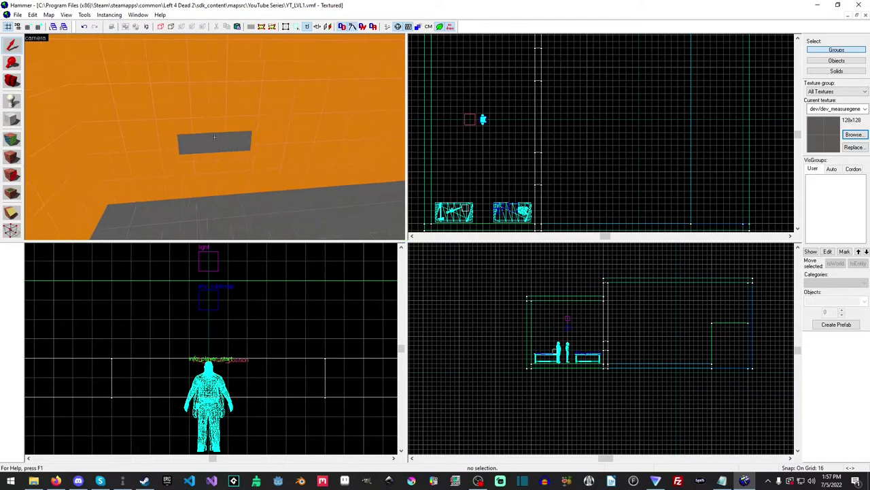
key(w)
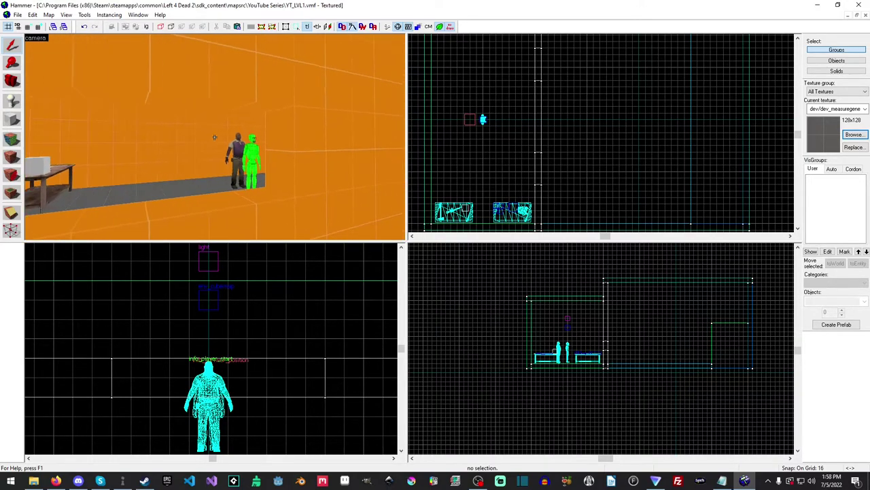
key(w)
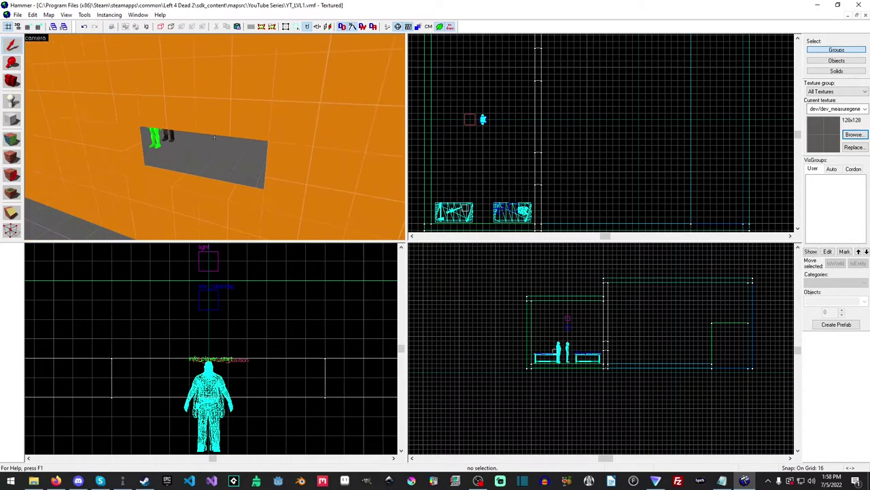
key(s)
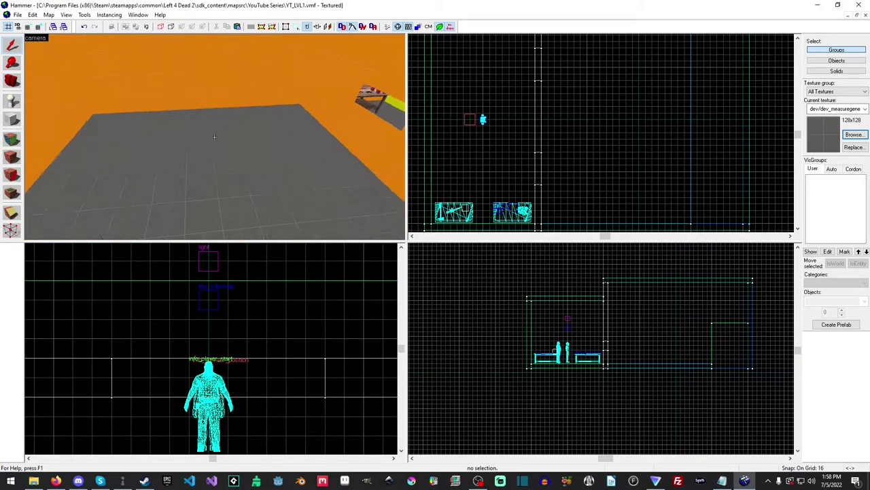
key(z)
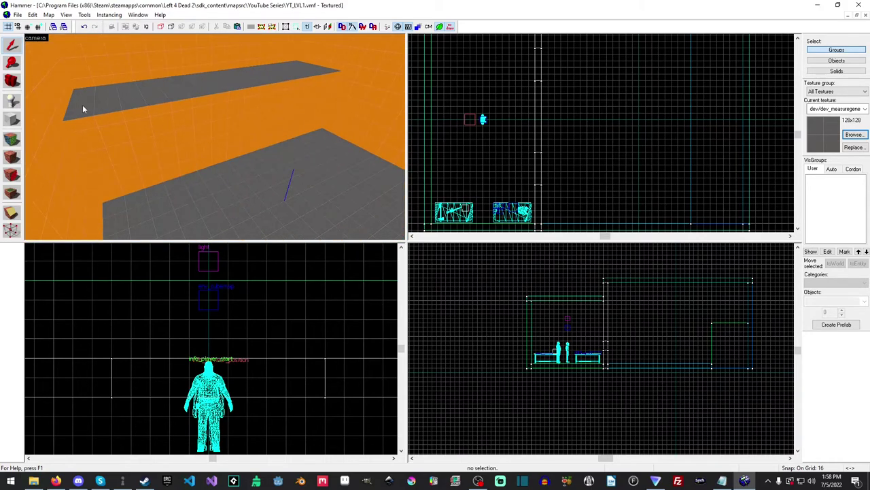
Step: Place a light entity on the raised ledge in the outdoor area
click(11, 101)
click(841, 300)
text(ligh)
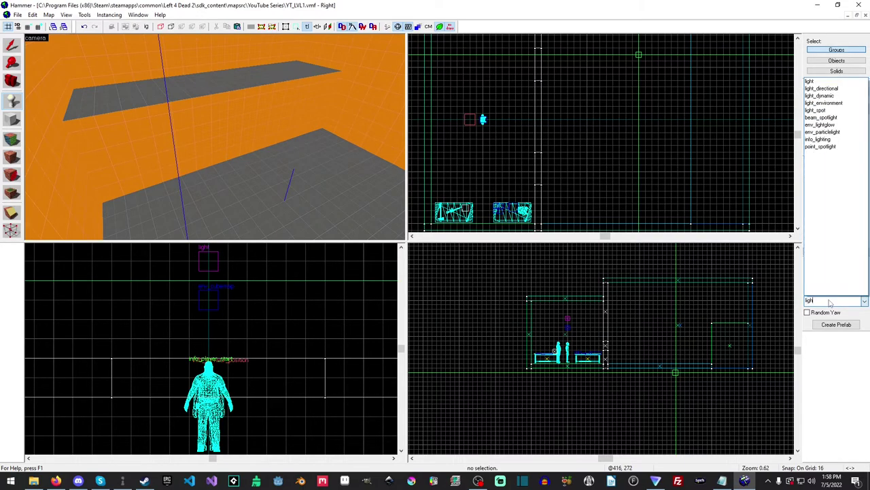
click(809, 82)
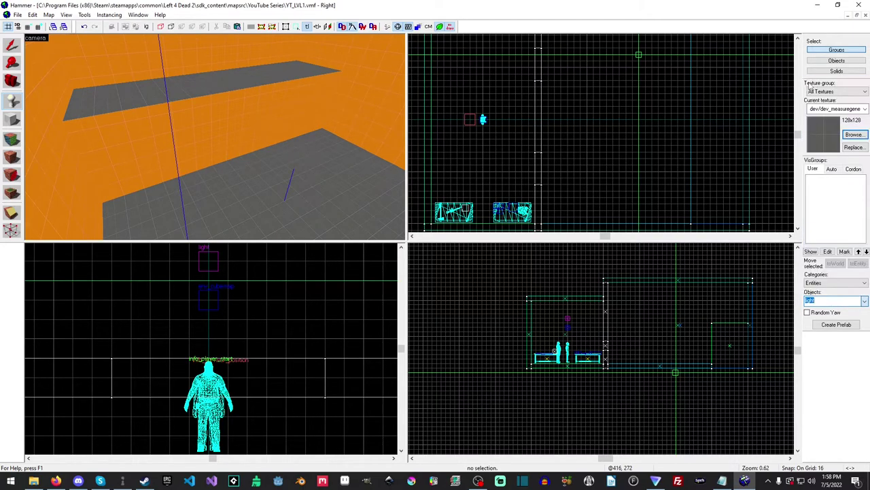
scroll(693, 132, down, 4)
click(249, 75)
Step: Raise the new light above the ledge and centre it along the outdoor area, at position 192, 0, 256
click(12, 44)
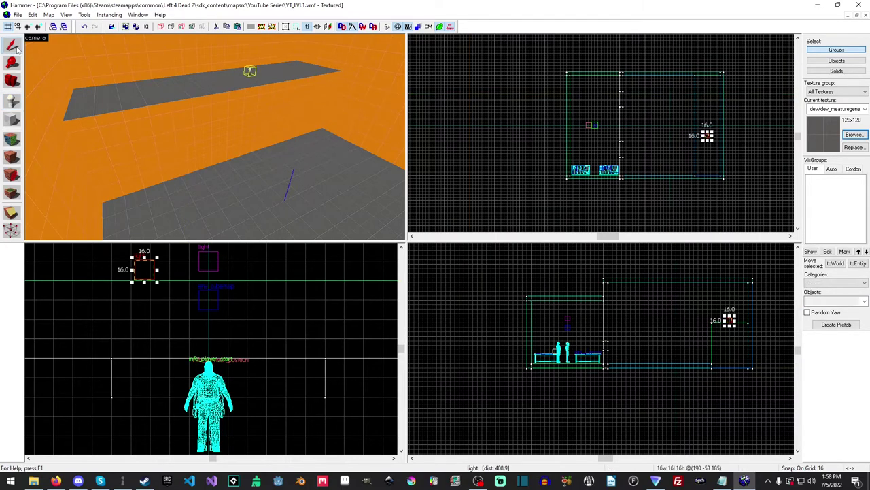
scroll(740, 287, up, 5)
mouse_move(715, 369)
mouse_down()
mouse_move(727, 307)
mouse_move(720, 309)
mouse_up()
scroll(727, 131, up, 4)
drag(677, 141, 677, 116)
key(z)
key(w)
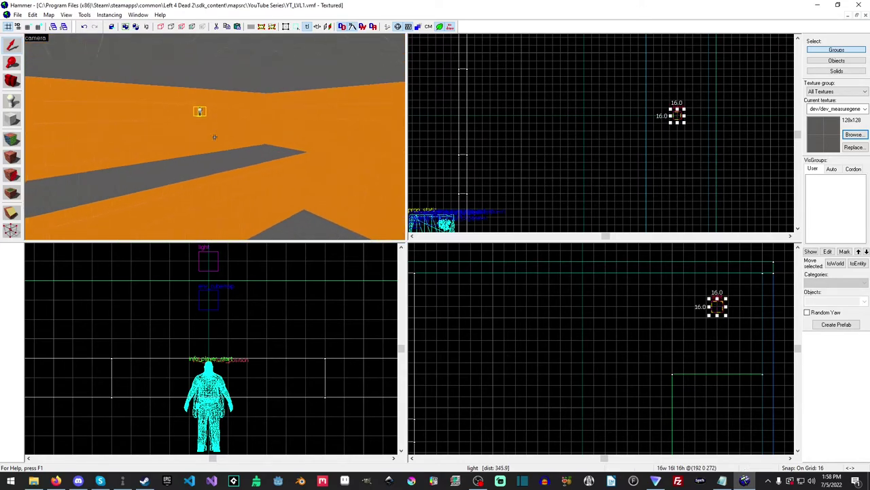
key(z)
drag(719, 302, 719, 314)
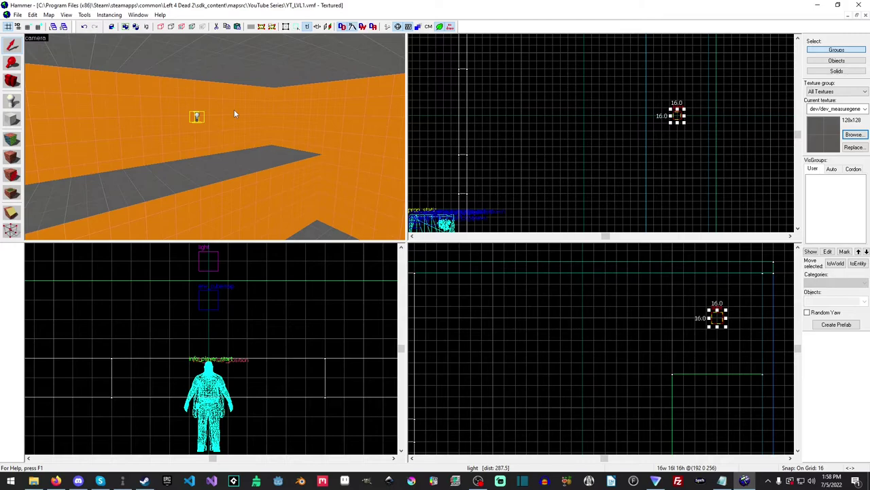
Step: Place an env_cubemap entity near the middle of the outdoor area, about 192 units high
key(z)
click(12, 100)
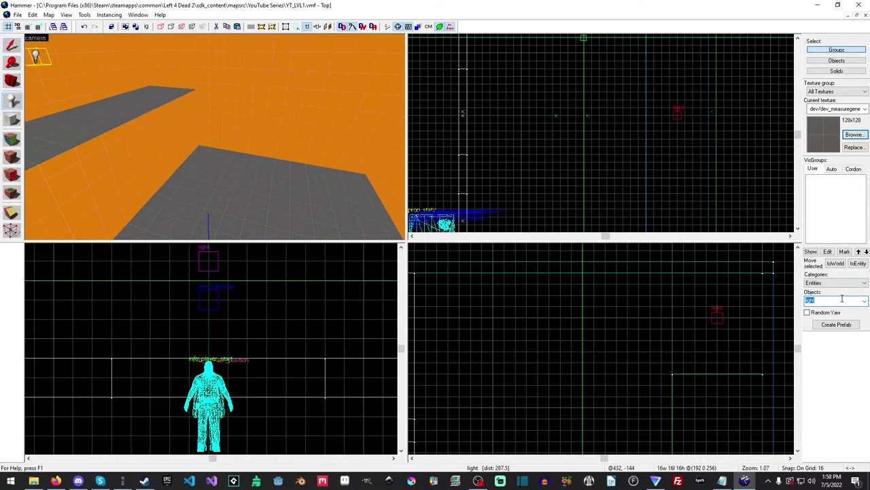
text(env)
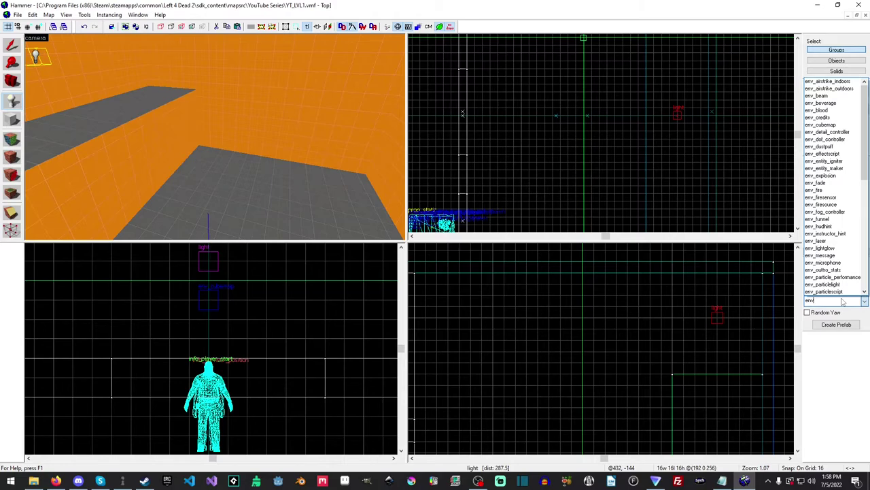
text(_c)
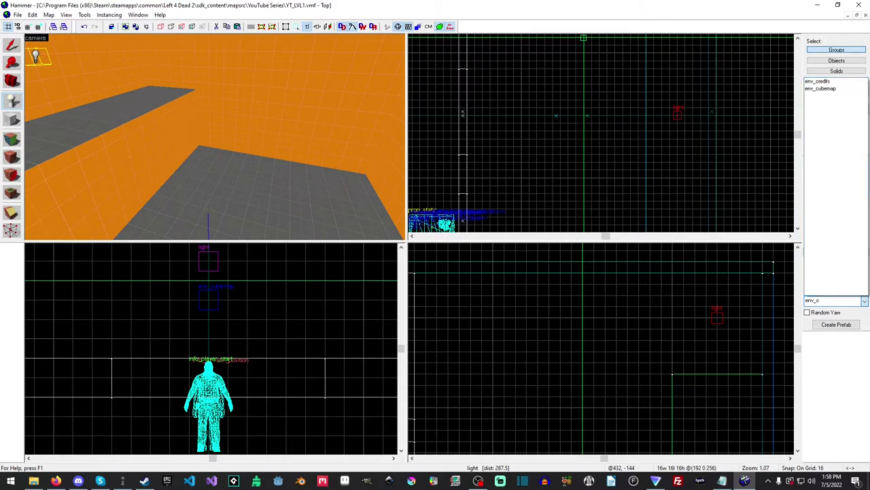
click(820, 89)
scroll(601, 146, down, 3)
drag(584, 146, 581, 132)
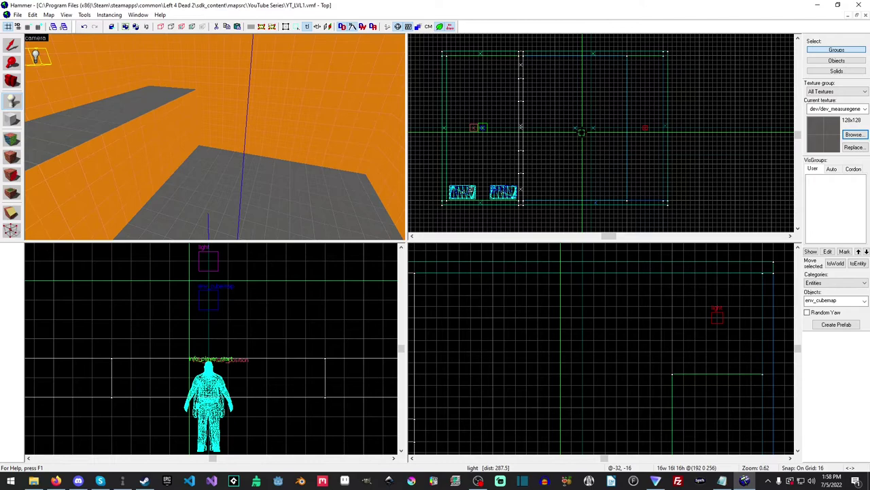
scroll(620, 416, down, 7)
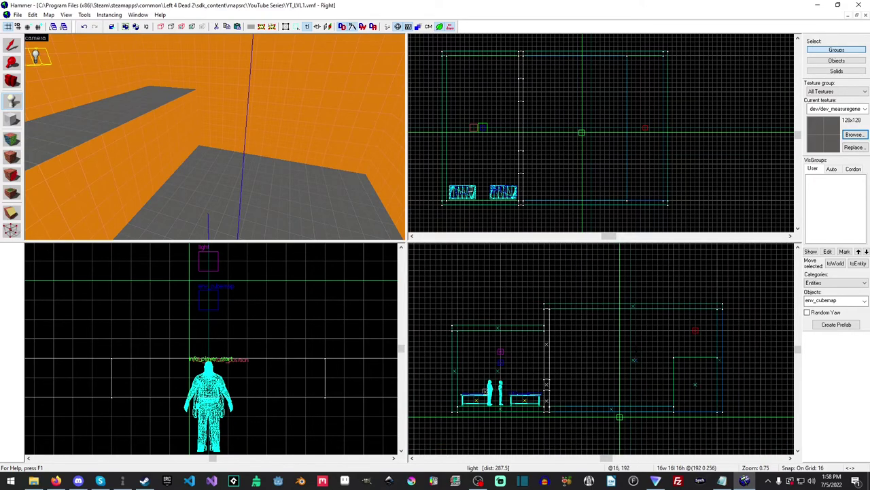
click(620, 352)
key(Return)
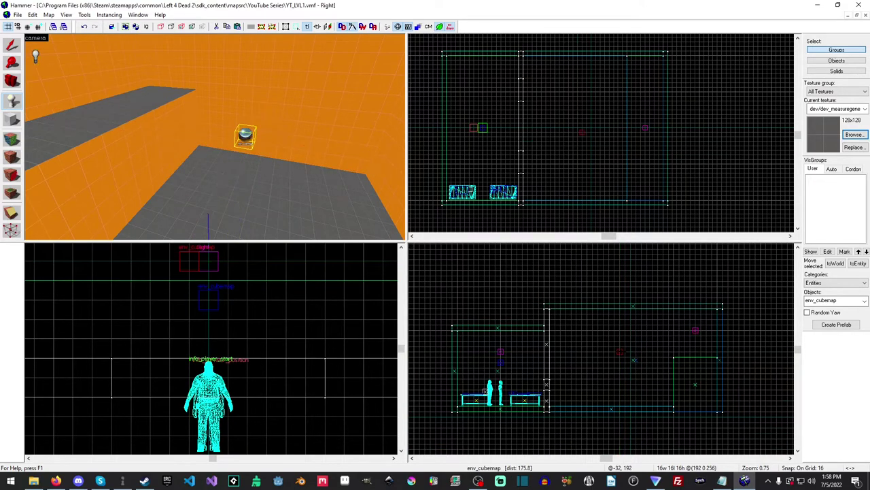
Step: Save the map, compile it with normal BSP, VIS and RAD plus HDR, launch it in Left 4 Dead 2 and dismiss the nav errors notice
click(17, 15)
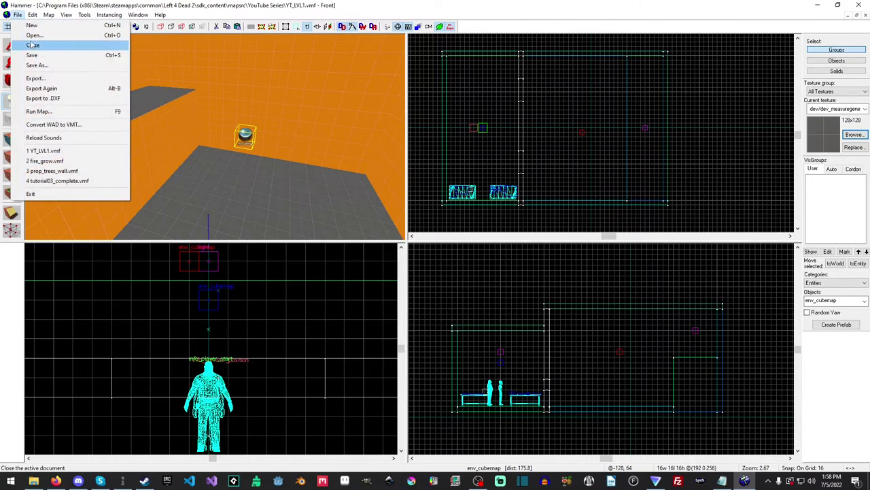
click(31, 55)
click(17, 15)
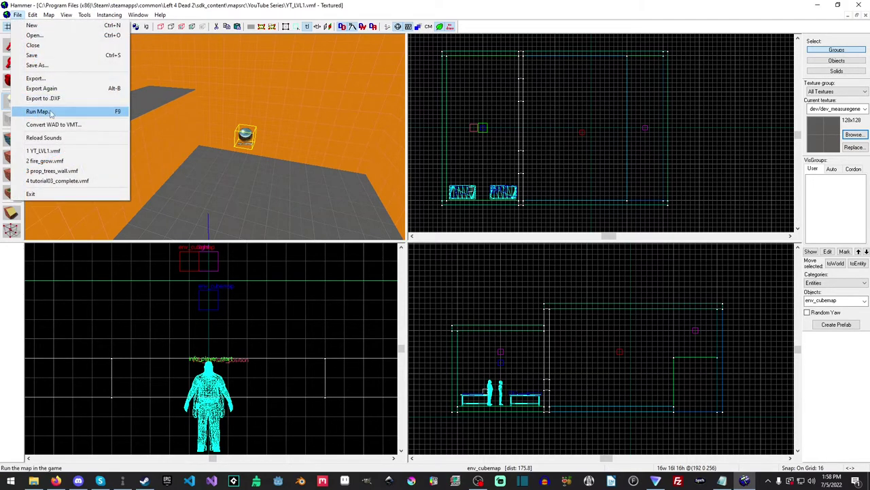
click(38, 111)
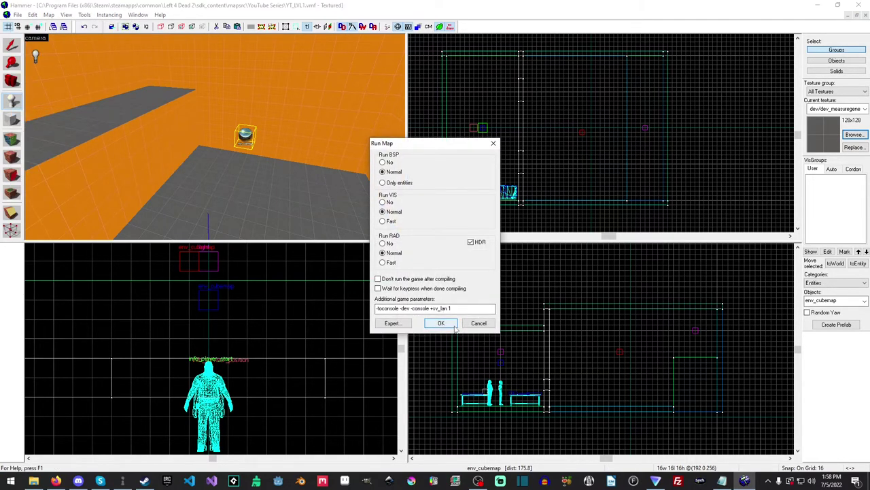
click(442, 323)
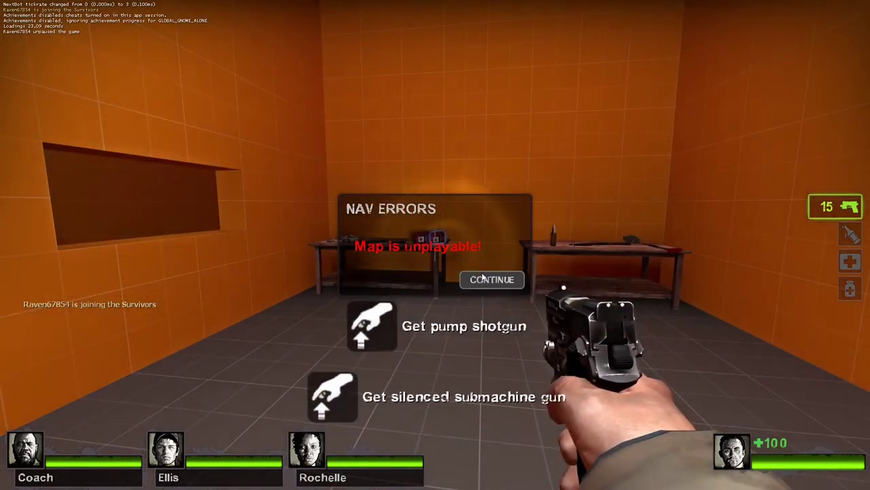
click(482, 278)
Step: Walk along the shared wall and inspect both window openings from inside the room
key(w)
key(w)
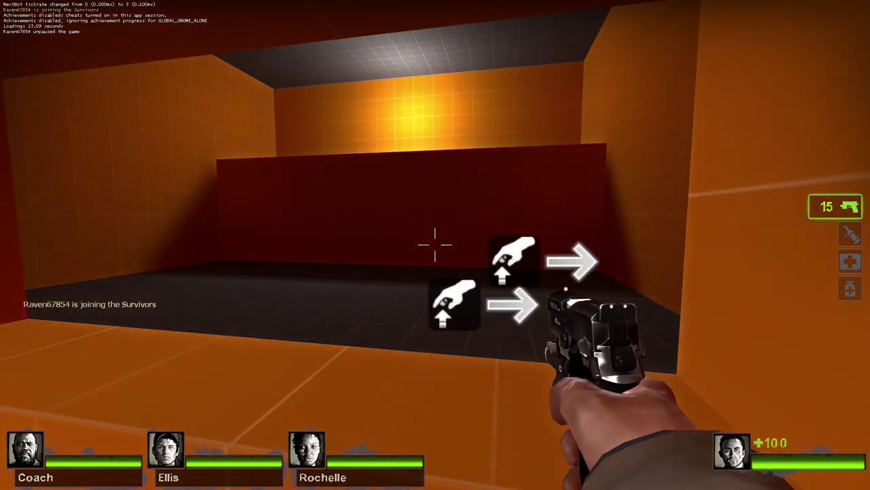
key(w)
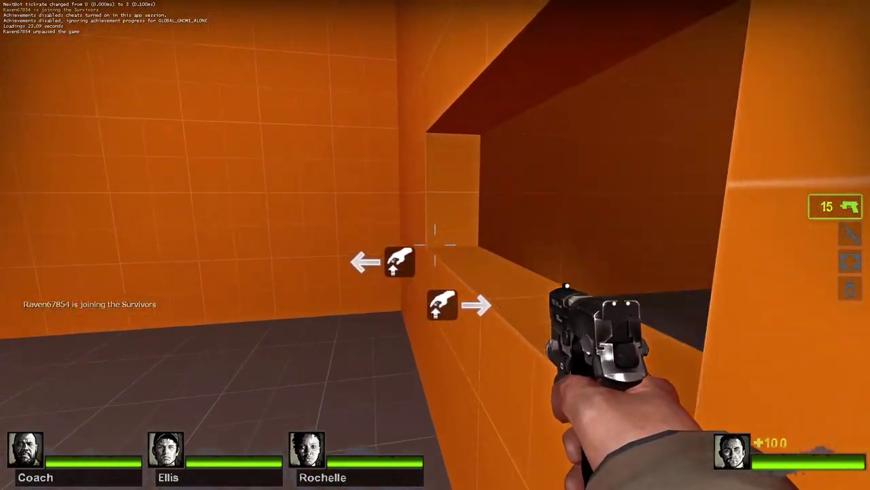
key(s)
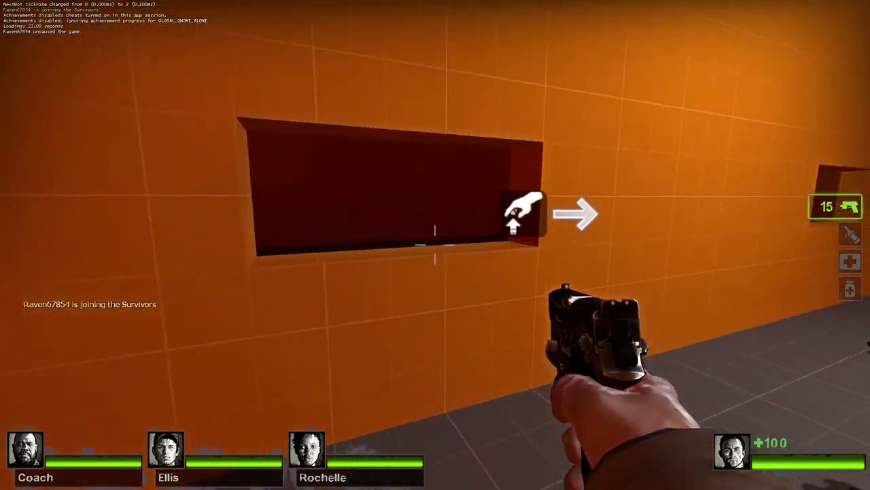
Step: Take the silenced submachine gun from the table and test-fire it through the window towards the outdoor ledge
key(w)
key(w)
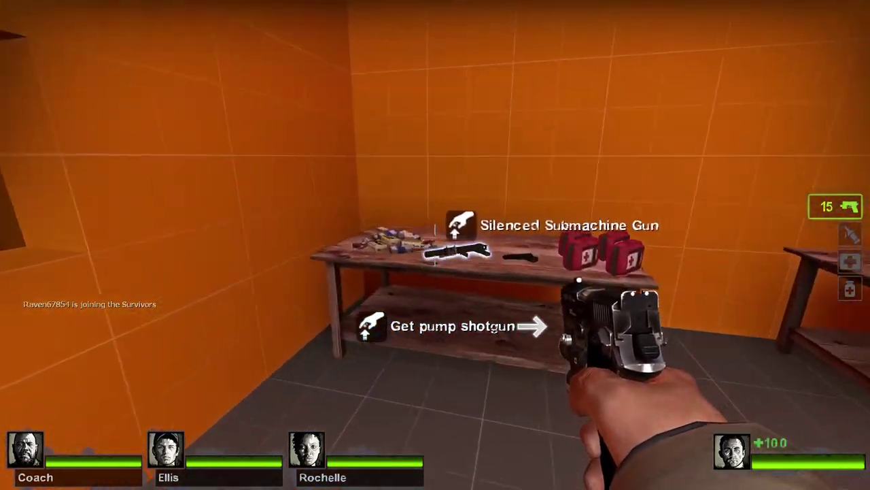
key(e)
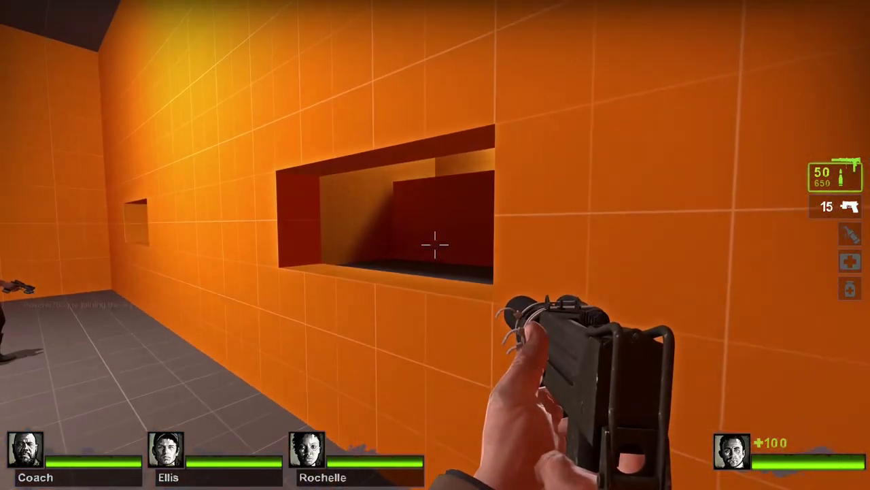
click(435, 245)
key(r)
key(w)
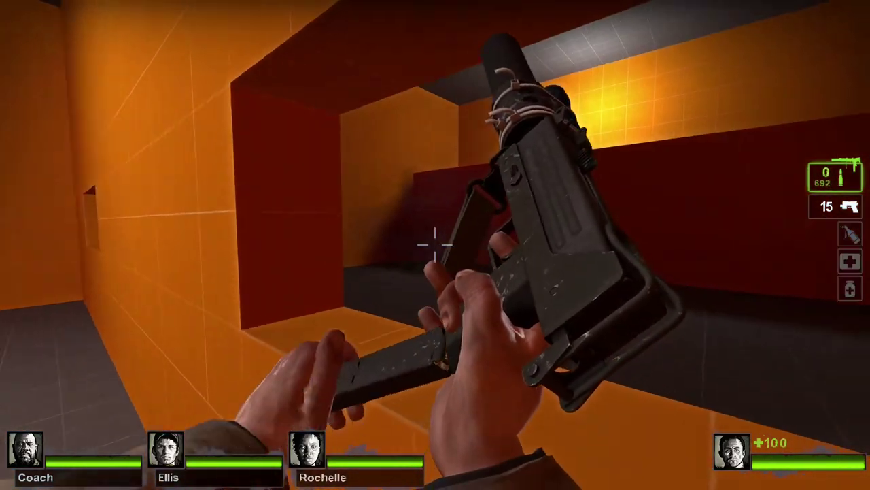
key(s)
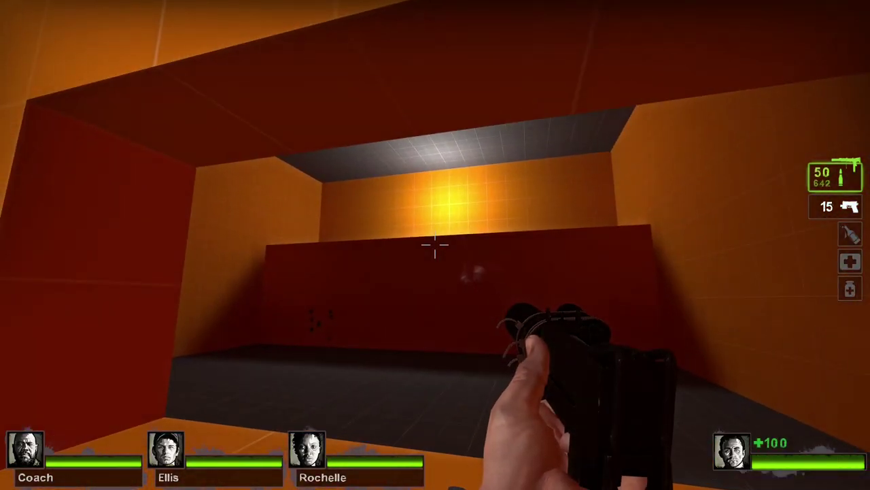
Step: Walk around the room to examine the outdoor area's lighting through the windows and the whole shared wall from a distance
key(d)
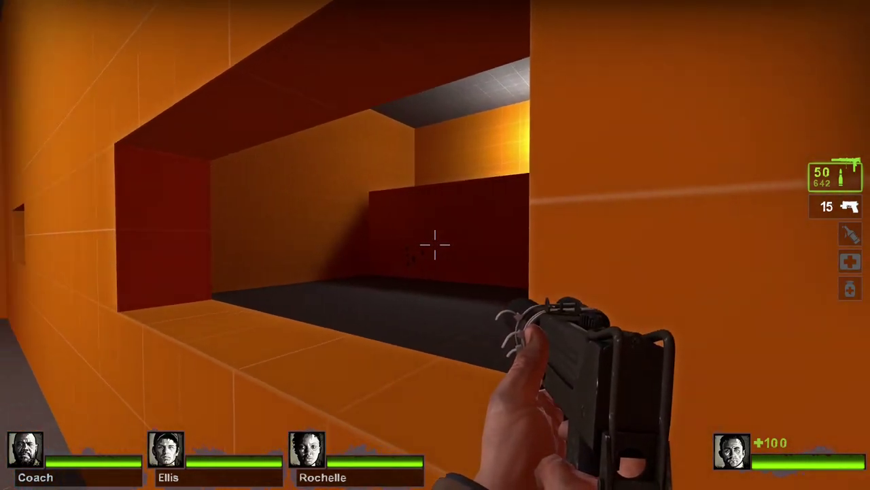
key(w)
key(w)
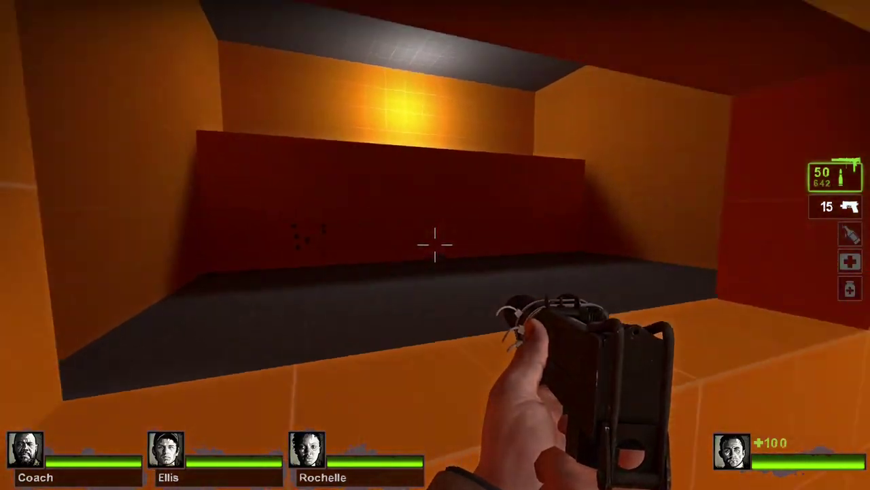
key(d)
key(w)
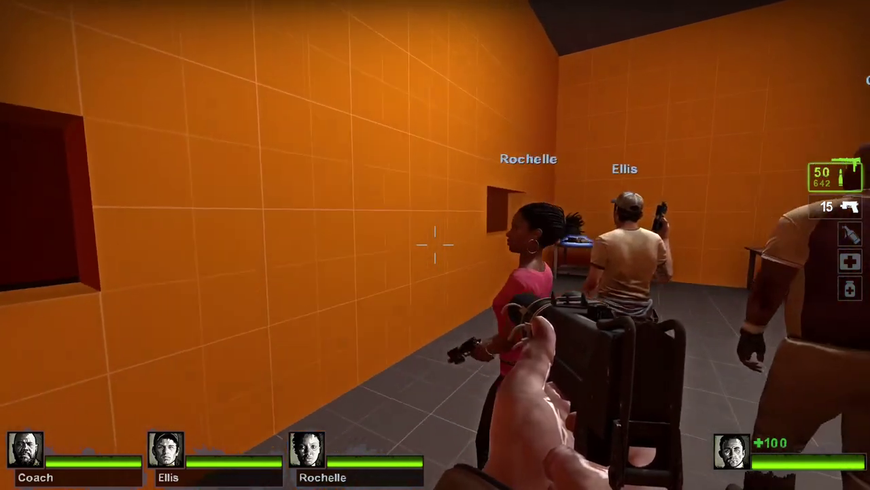
key(d)
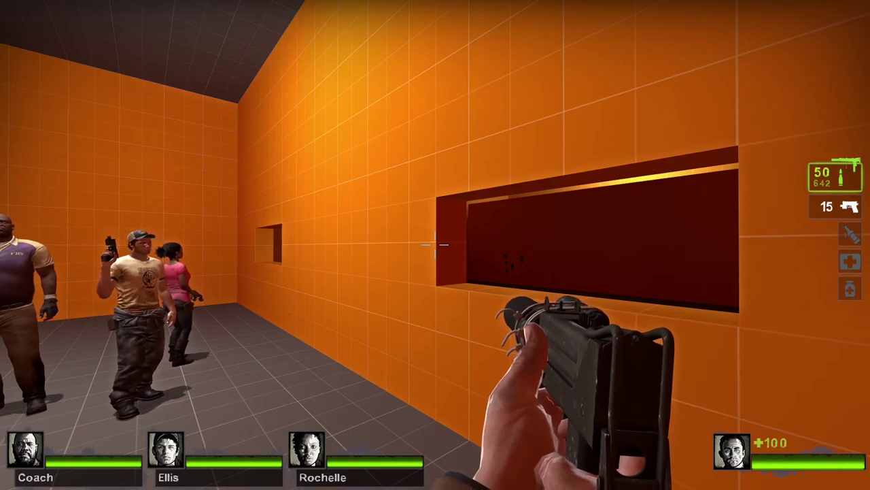
key(w)
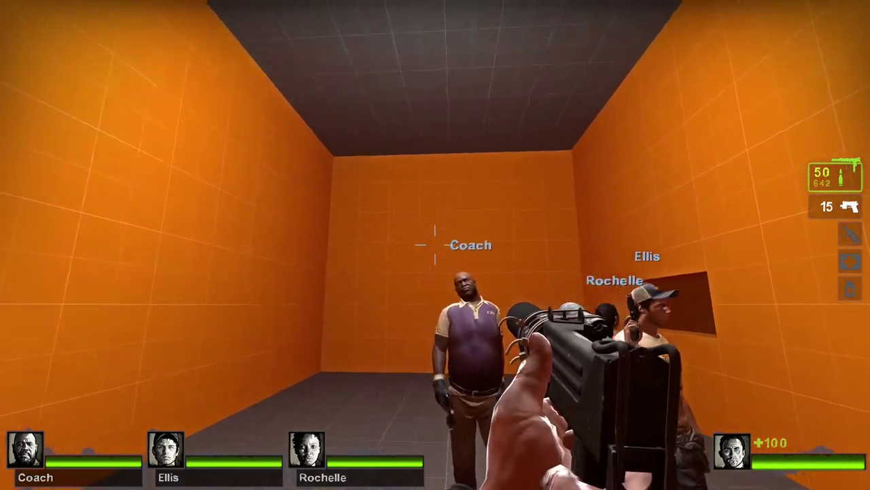
key(w)
key(a)
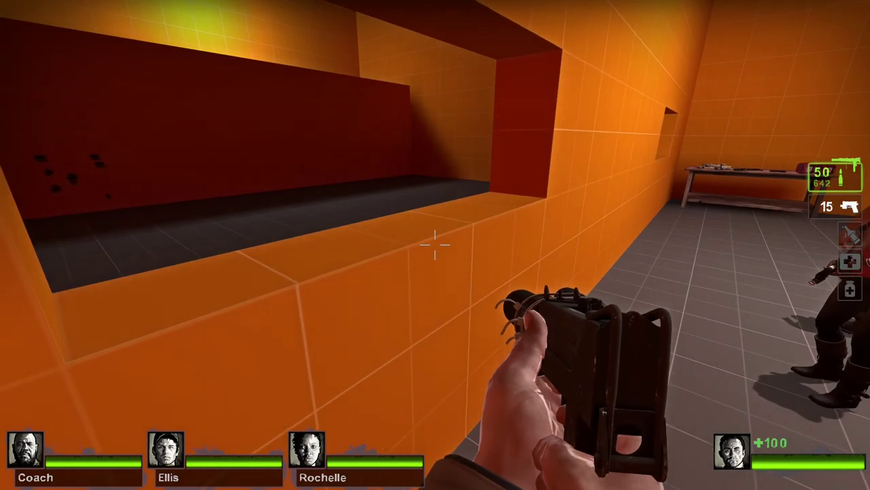
key(d)
key(s)
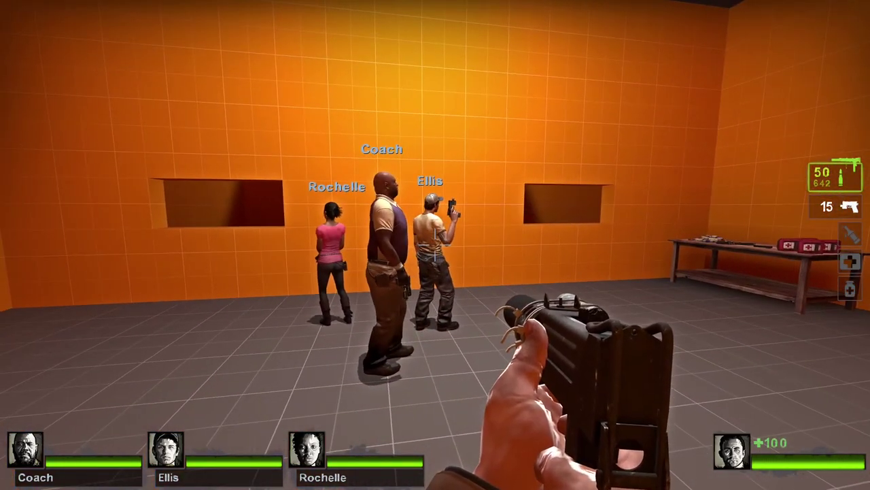
Step: Enable noclip in the console and fly through the outdoor area to examine its floor, ledge, lighting and both windows
key(grave)
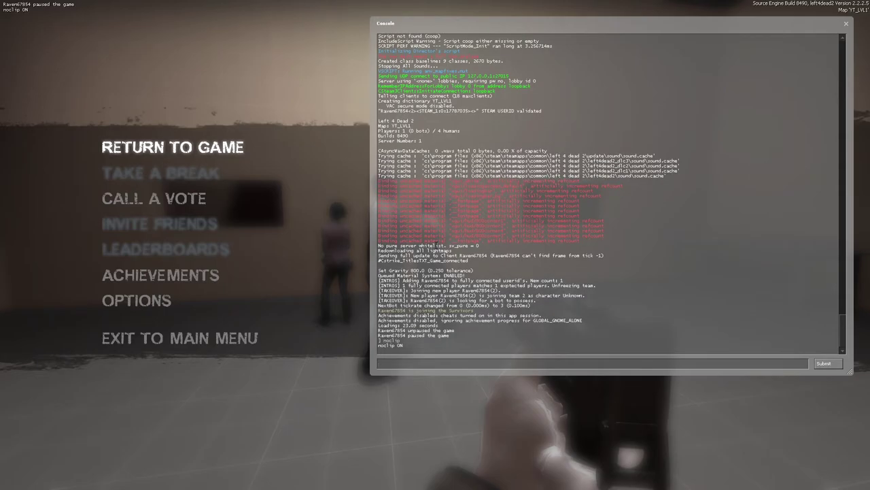
key(Escape)
key(w)
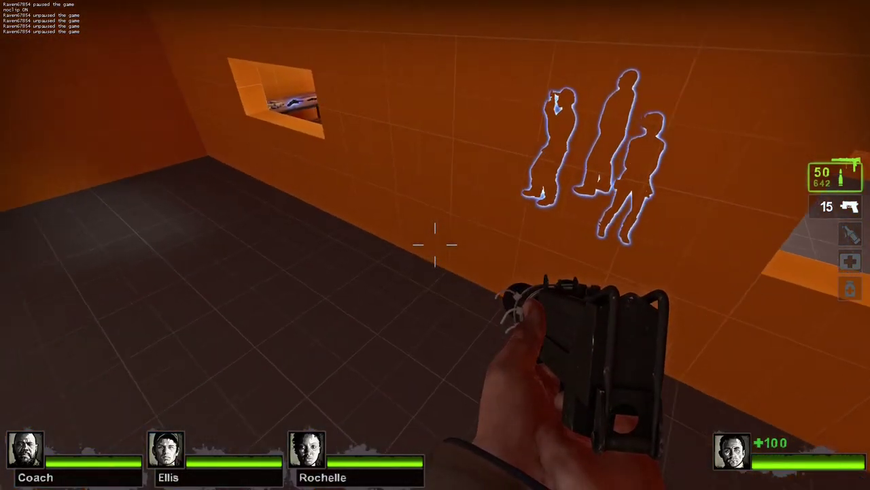
key(s)
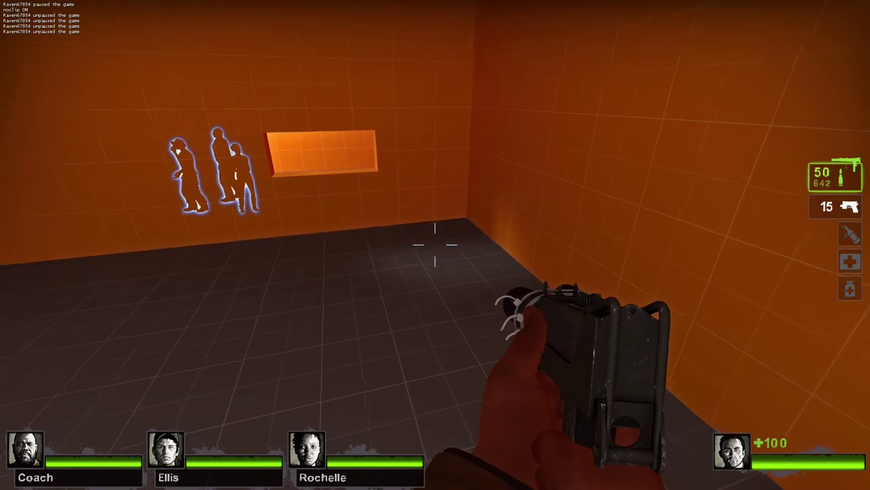
key(w)
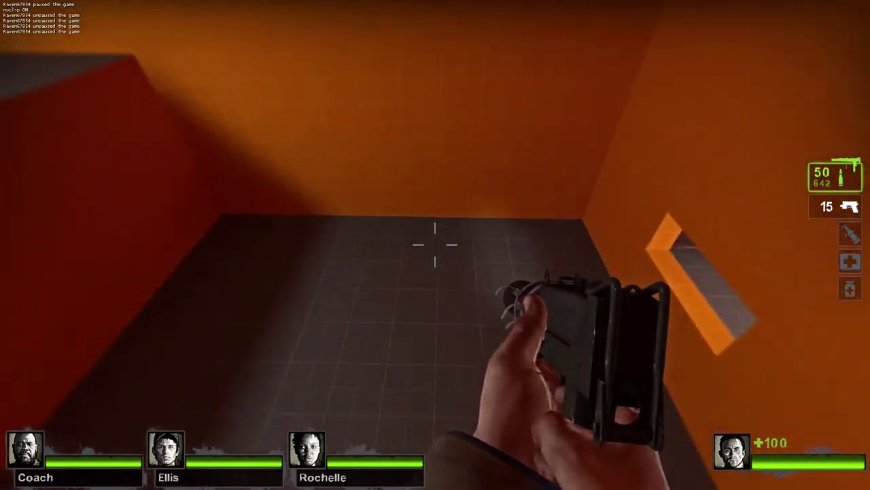
key(a)
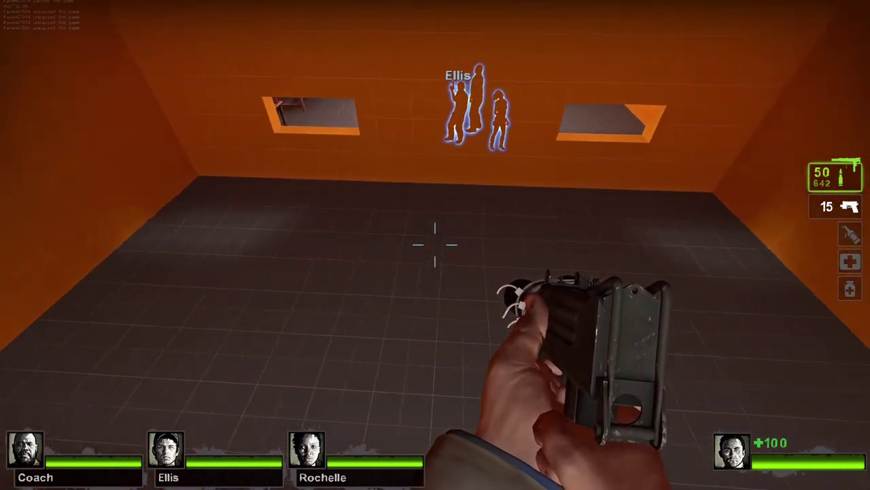
key(w)
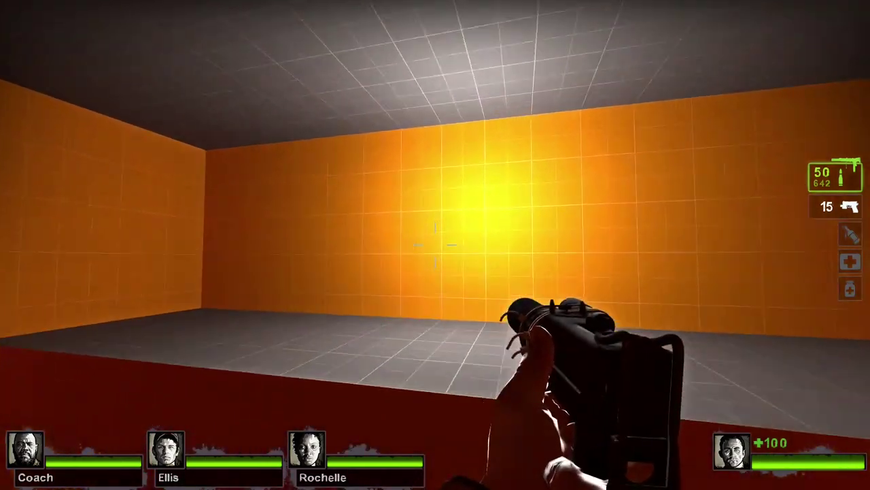
key(w)
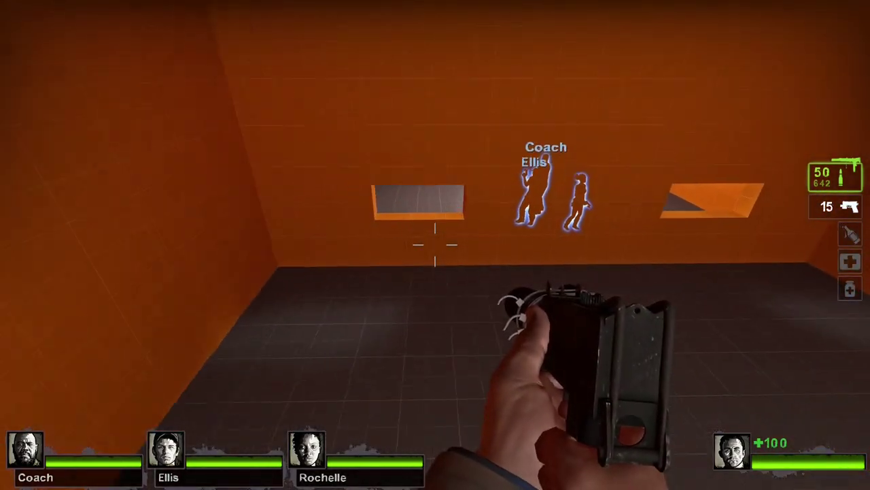
key(w)
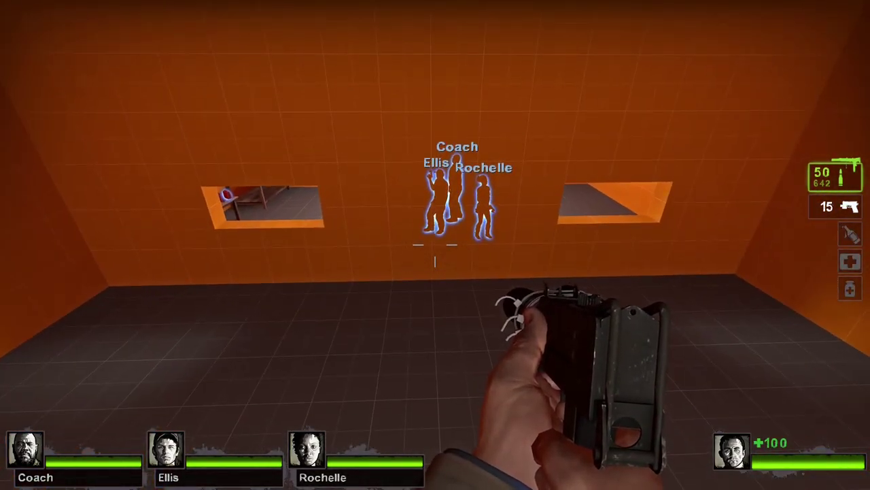